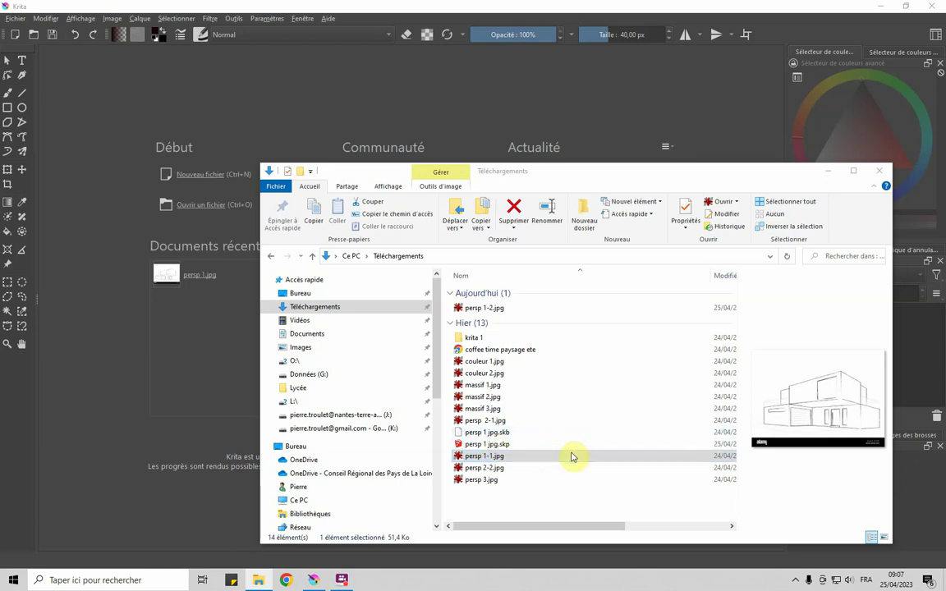
Step: Preview the persp 1-1.jpg sketch, close it, and open persp 1 jpg.skp
click(491, 458)
double_click(491, 458)
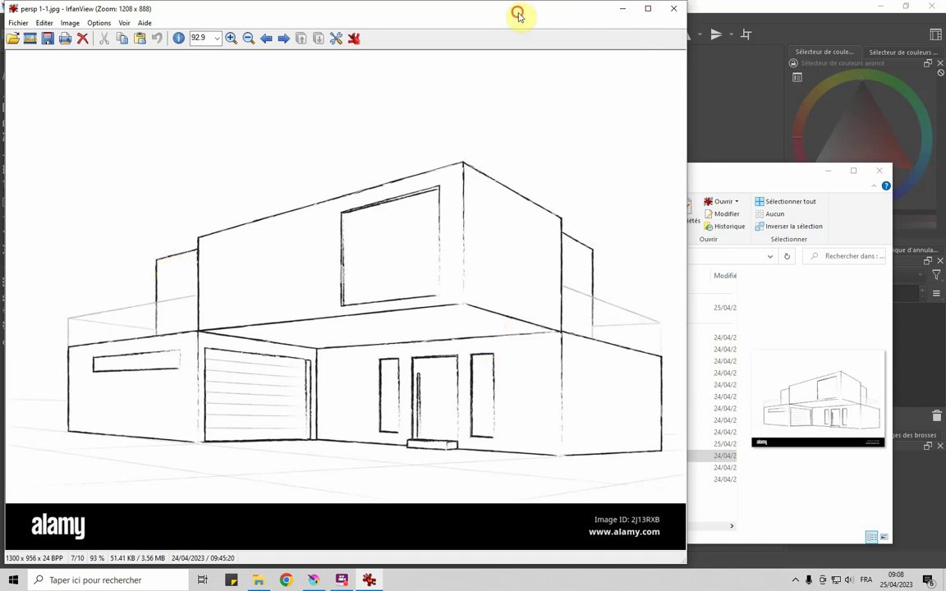
key(Escape)
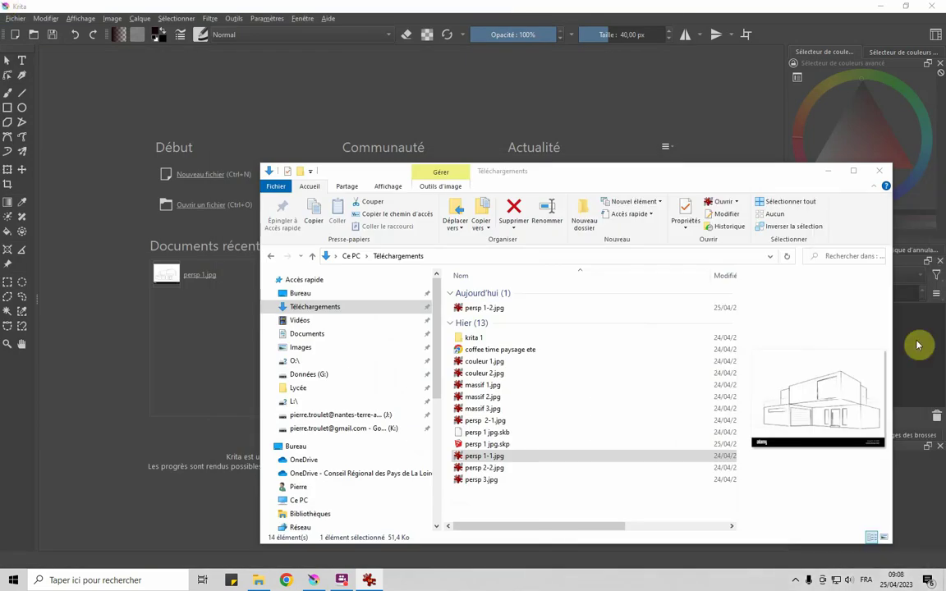
click(476, 458)
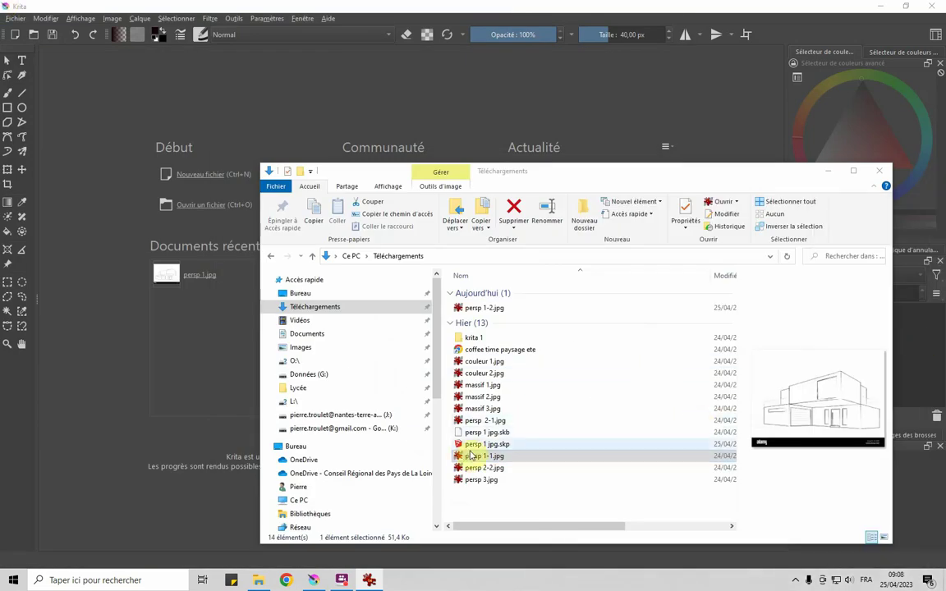
double_click(477, 444)
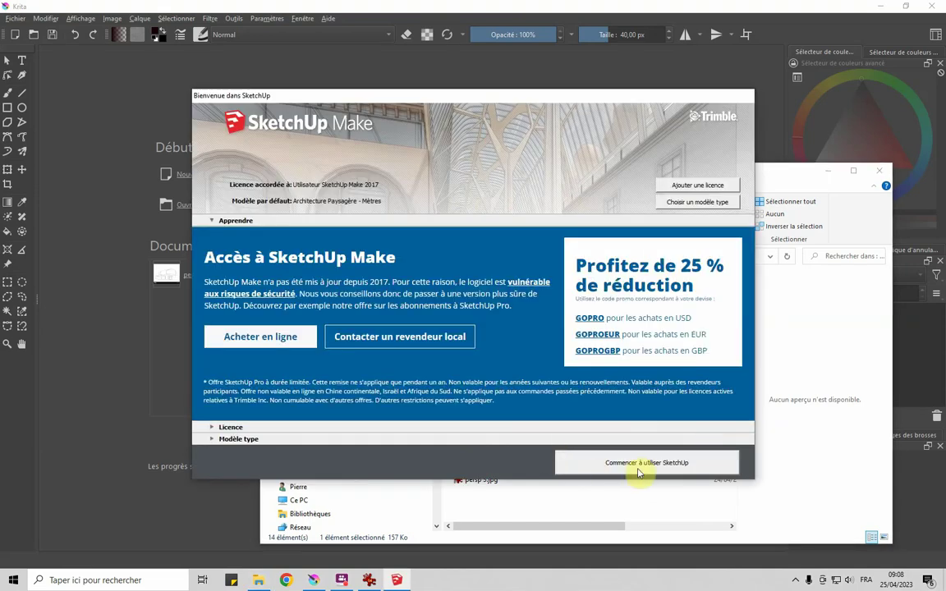
Step: Start SketchUp from the welcome screen and close the reference sketch window
click(639, 466)
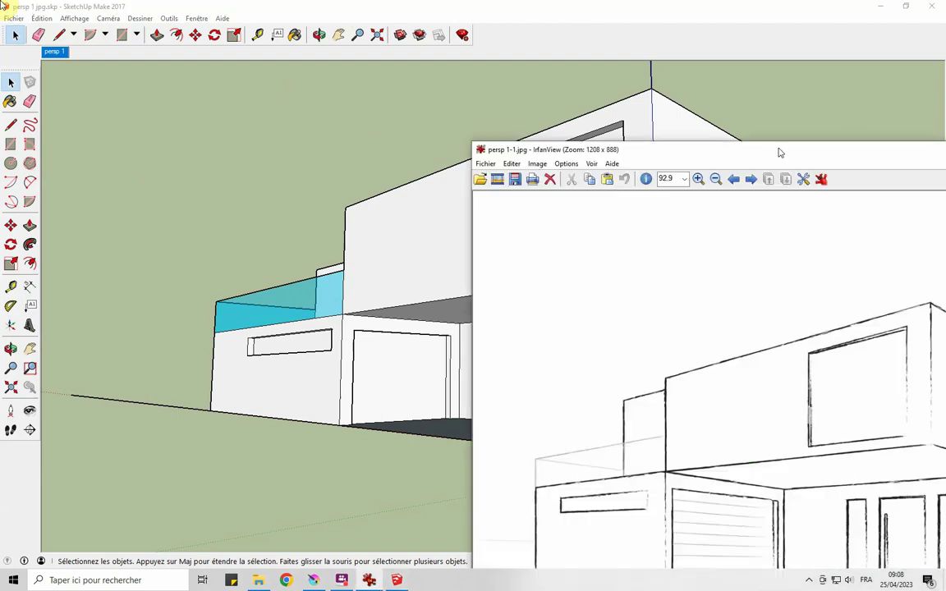
drag(779, 152, 422, 38)
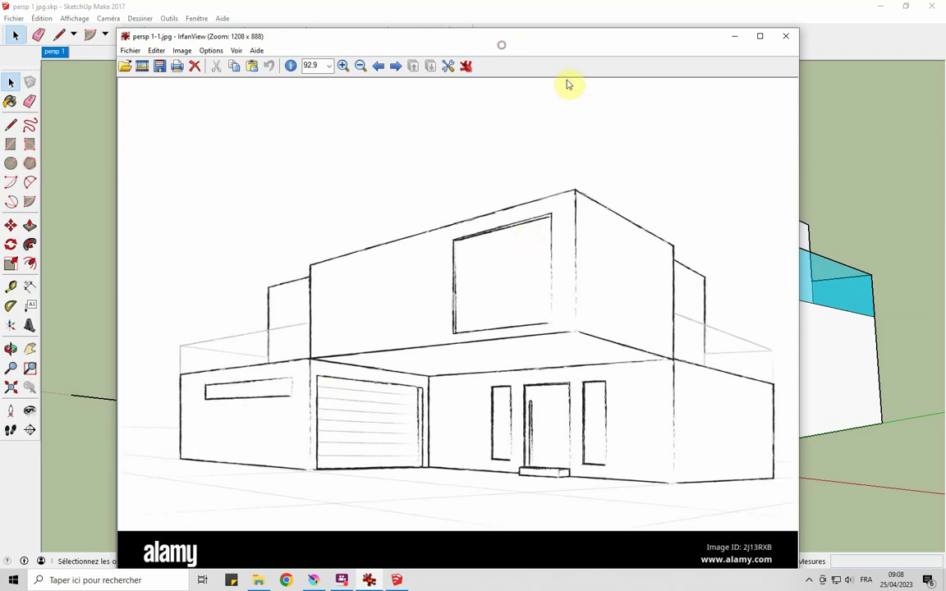
key(Escape)
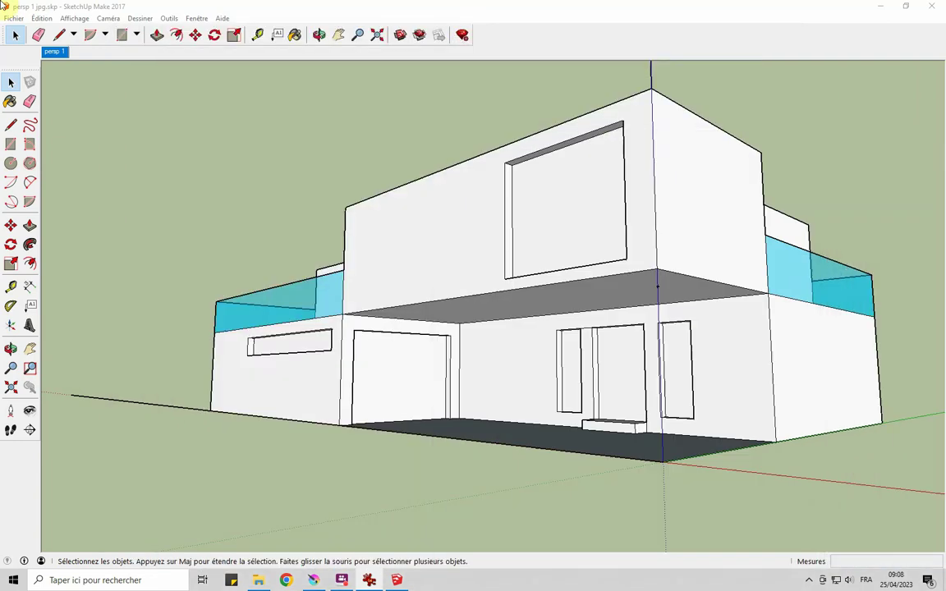
Step: Select the front wall, side wall and soffit faces, clear the selection, and orbit the camera
drag(300, 468, 493, 564)
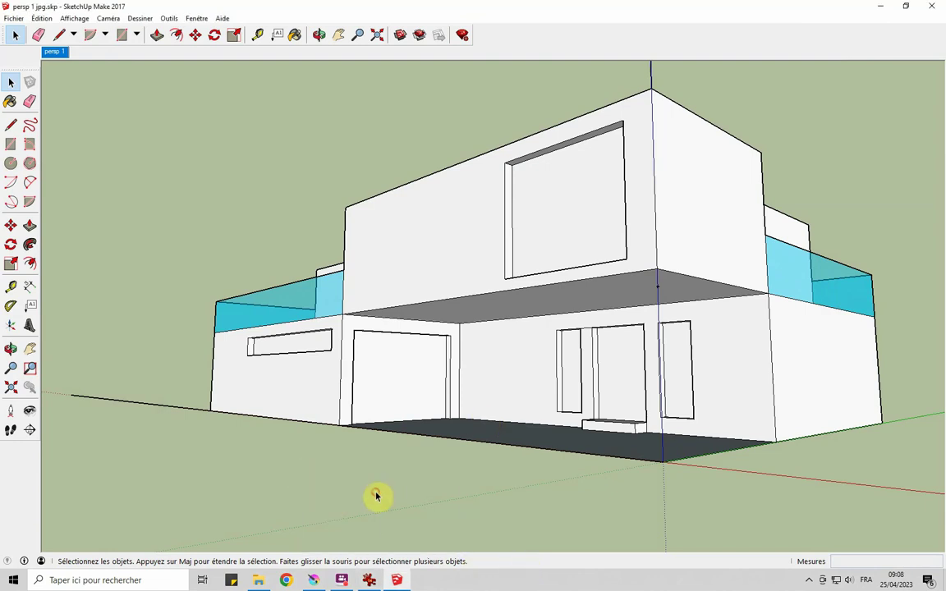
click(405, 253)
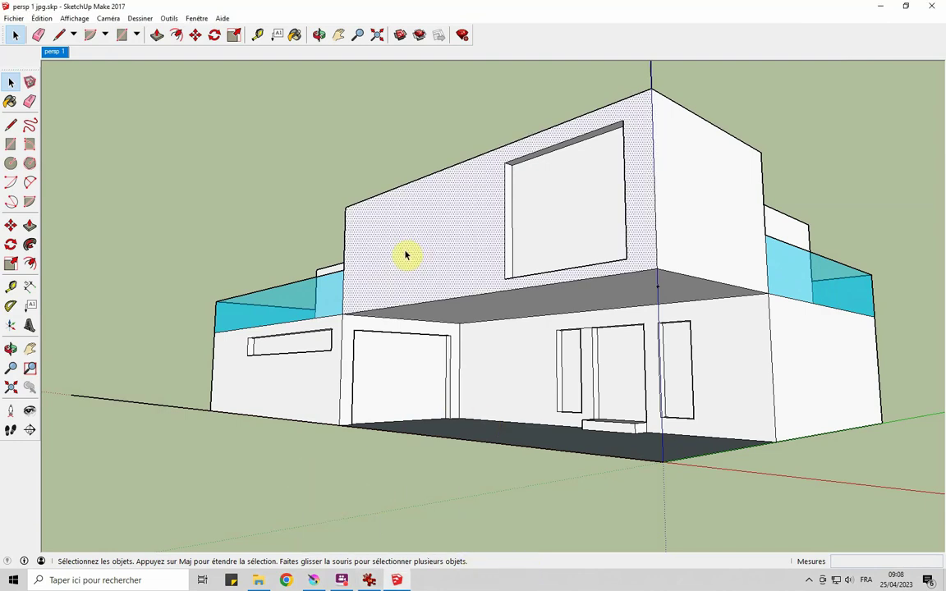
shift+click(703, 224)
shift+click(600, 299)
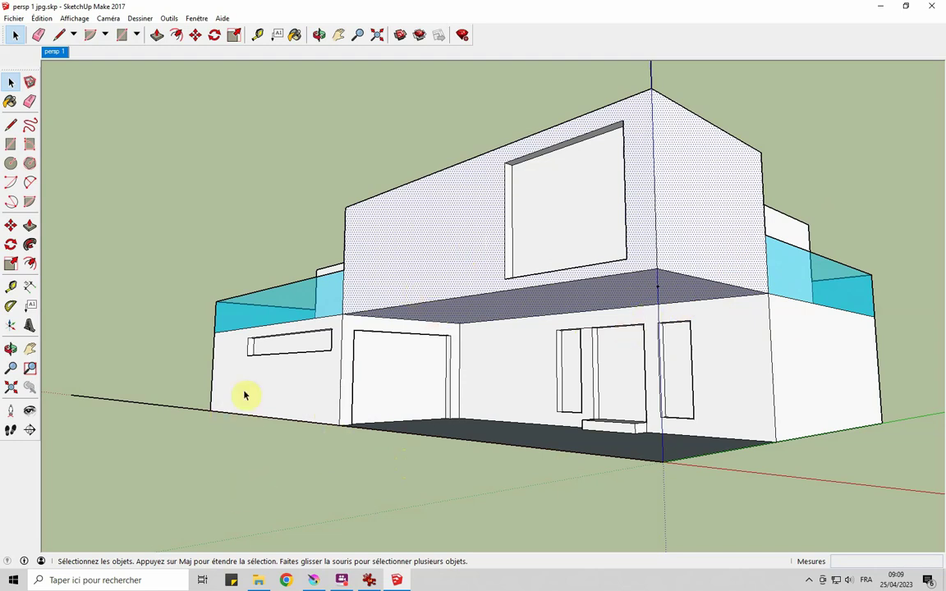
click(252, 481)
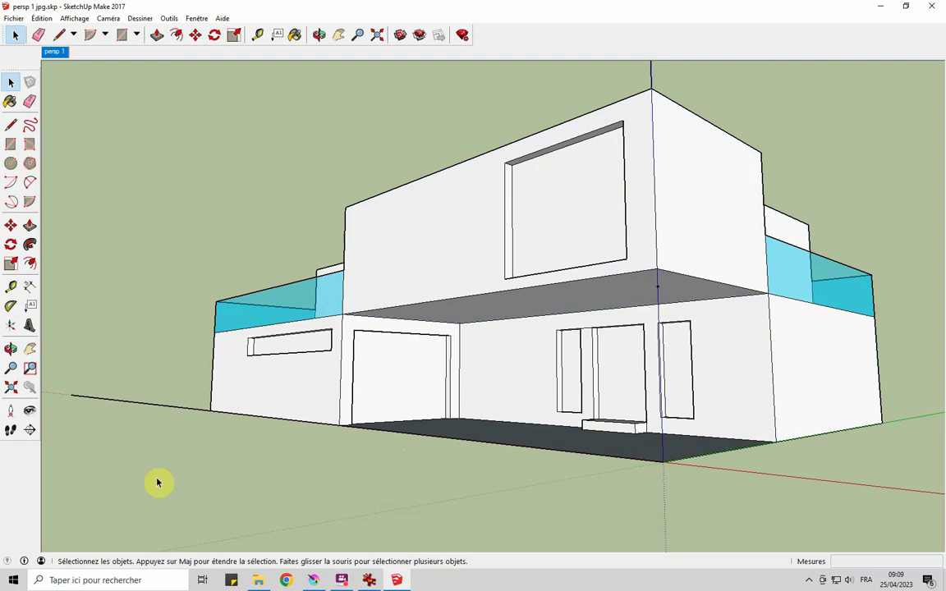
click(10, 349)
mouse_move(158, 422)
mouse_down()
mouse_move(496, 437)
mouse_move(264, 500)
mouse_move(474, 541)
mouse_move(496, 515)
mouse_move(205, 503)
mouse_move(513, 509)
mouse_move(584, 413)
mouse_move(498, 573)
mouse_move(636, 462)
mouse_move(399, 417)
mouse_move(566, 357)
mouse_up()
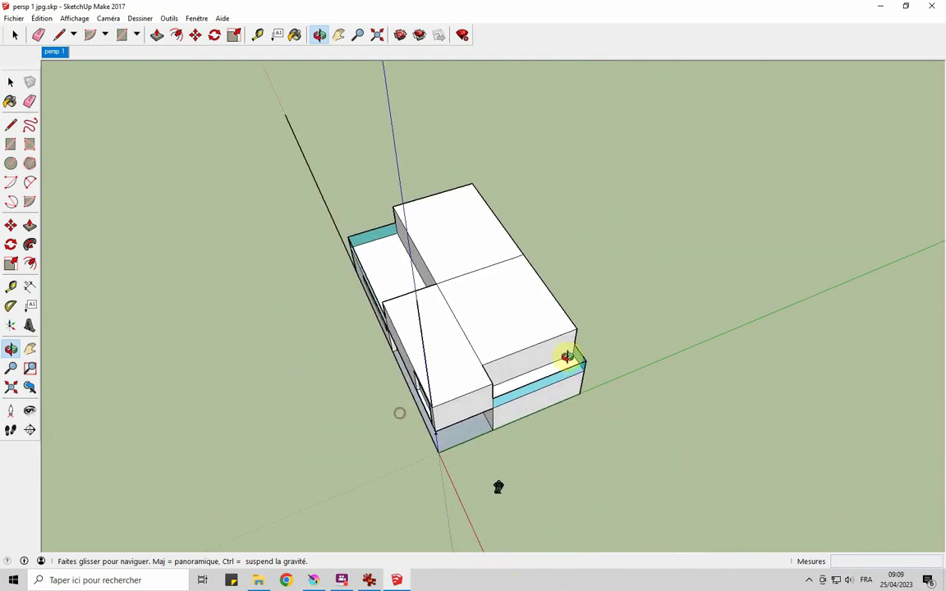
Step: Orbit the house around to a frontal three-quarter view and zoom in
drag(555, 417, 380, 399)
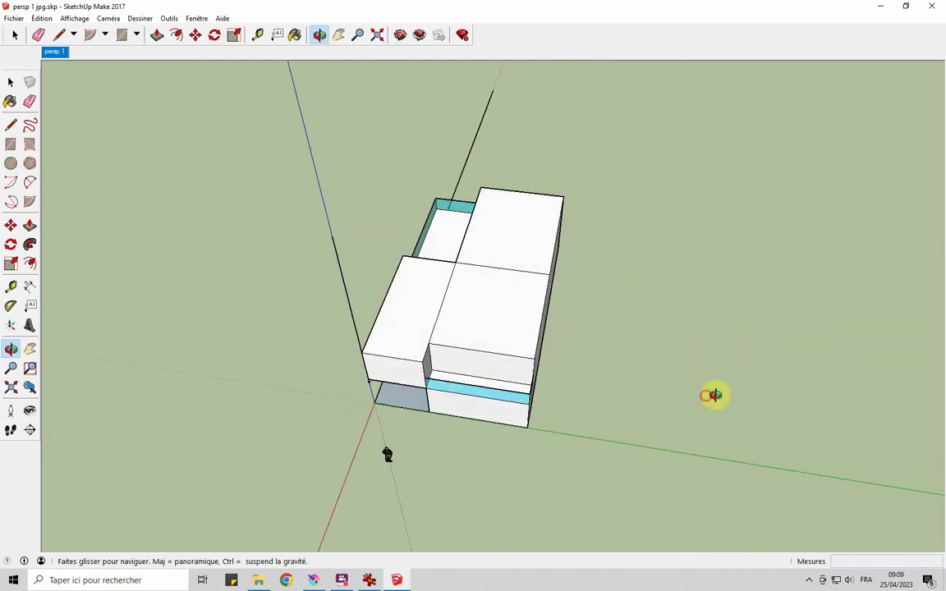
drag(713, 395, 514, 334)
mouse_move(535, 433)
mouse_down()
mouse_move(422, 374)
mouse_move(703, 406)
mouse_move(397, 433)
mouse_move(534, 447)
mouse_move(485, 507)
mouse_move(458, 406)
mouse_move(469, 491)
mouse_up()
mouse_move(506, 463)
mouse_down()
mouse_move(577, 475)
mouse_move(718, 460)
mouse_up()
mouse_move(454, 462)
mouse_down()
mouse_move(583, 453)
mouse_move(591, 392)
mouse_move(441, 479)
mouse_move(450, 419)
mouse_up()
mouse_move(559, 262)
mouse_down()
mouse_move(710, 283)
mouse_move(530, 378)
mouse_move(337, 214)
mouse_up()
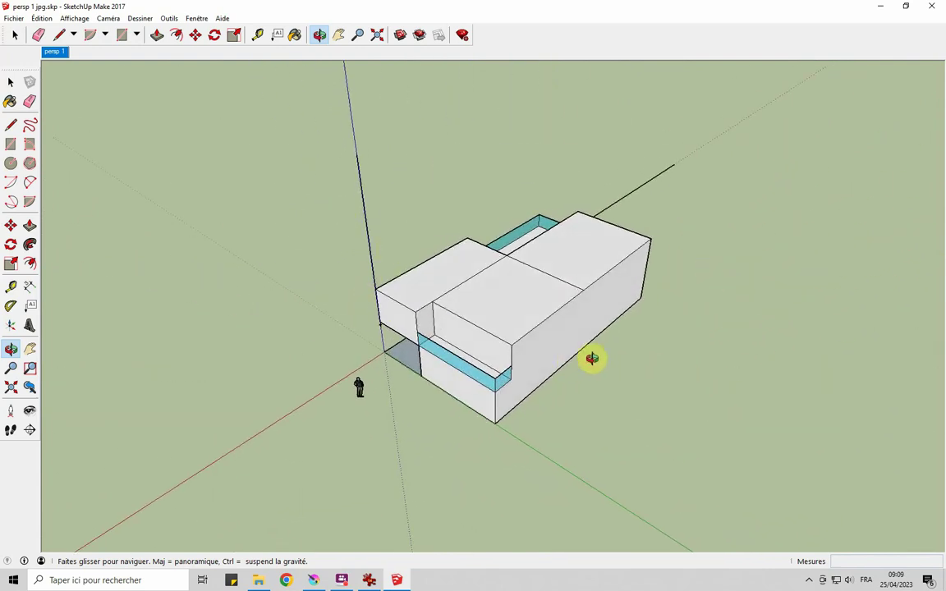
drag(591, 358, 262, 384)
drag(695, 473, 477, 454)
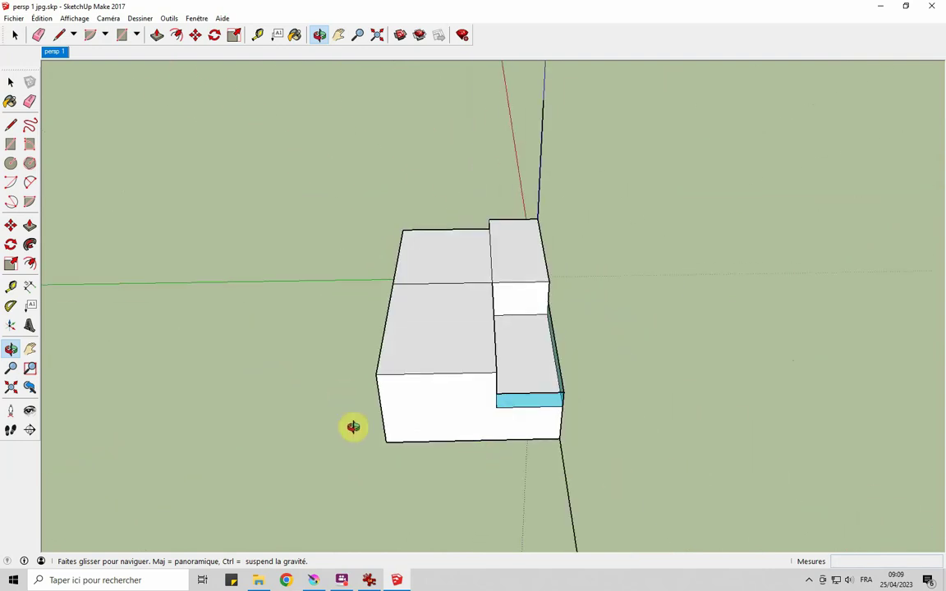
drag(353, 427, 473, 456)
mouse_move(697, 386)
mouse_down()
mouse_move(575, 441)
mouse_move(644, 370)
mouse_move(615, 229)
mouse_move(710, 271)
mouse_move(711, 340)
mouse_move(277, 308)
mouse_move(401, 292)
mouse_move(452, 401)
mouse_move(270, 395)
mouse_move(273, 307)
mouse_move(450, 262)
mouse_move(440, 250)
mouse_up()
mouse_move(440, 367)
mouse_down()
mouse_move(498, 430)
mouse_move(498, 358)
mouse_move(481, 359)
mouse_move(510, 317)
mouse_move(628, 369)
mouse_up()
scroll(506, 322, up, 2)
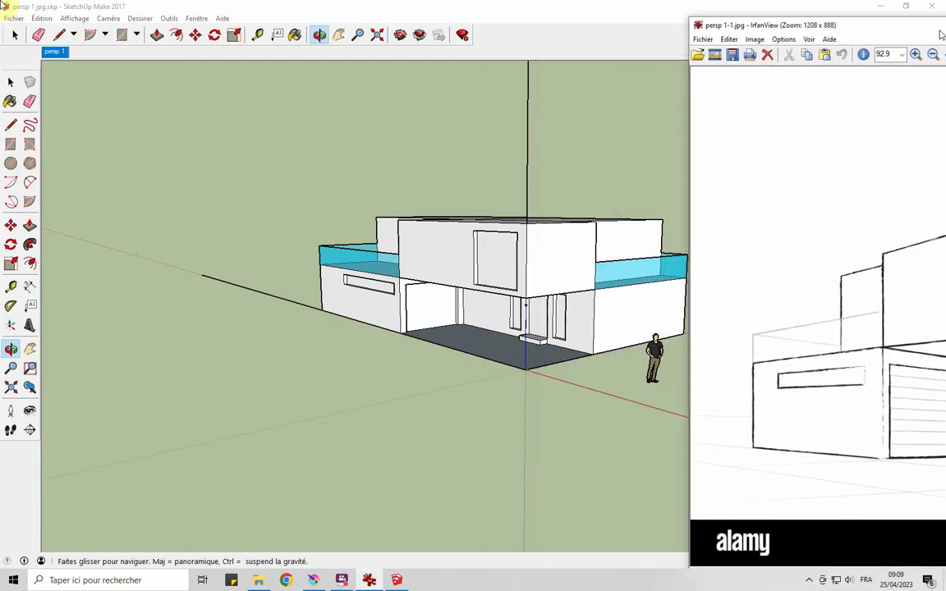
Step: Move the sketch window aside and frame the whole house in SketchUp with Shift+Z
drag(797, 43, 820, 31)
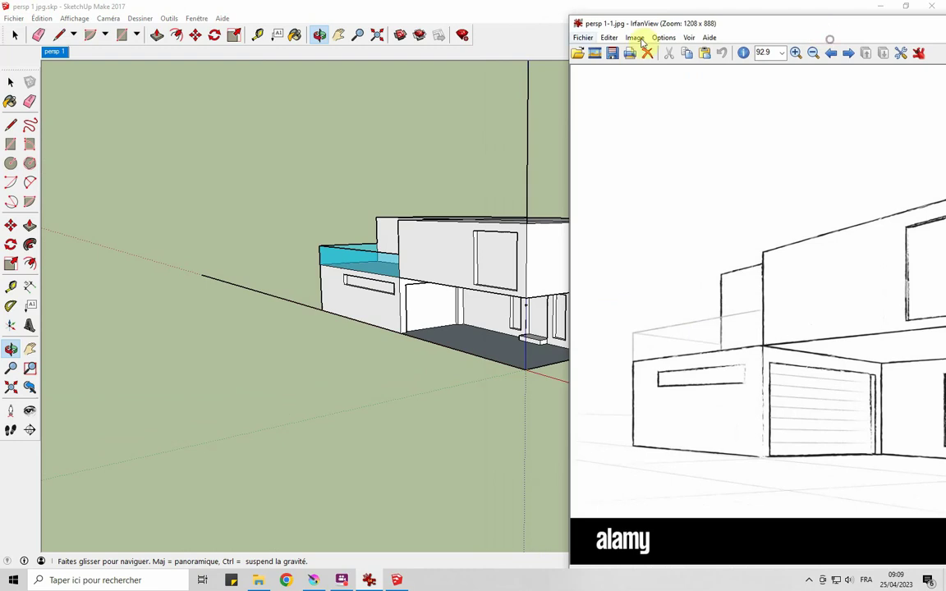
mouse_move(759, 25)
mouse_down()
mouse_move(531, 33)
mouse_move(944, 82)
mouse_up()
click(162, 250)
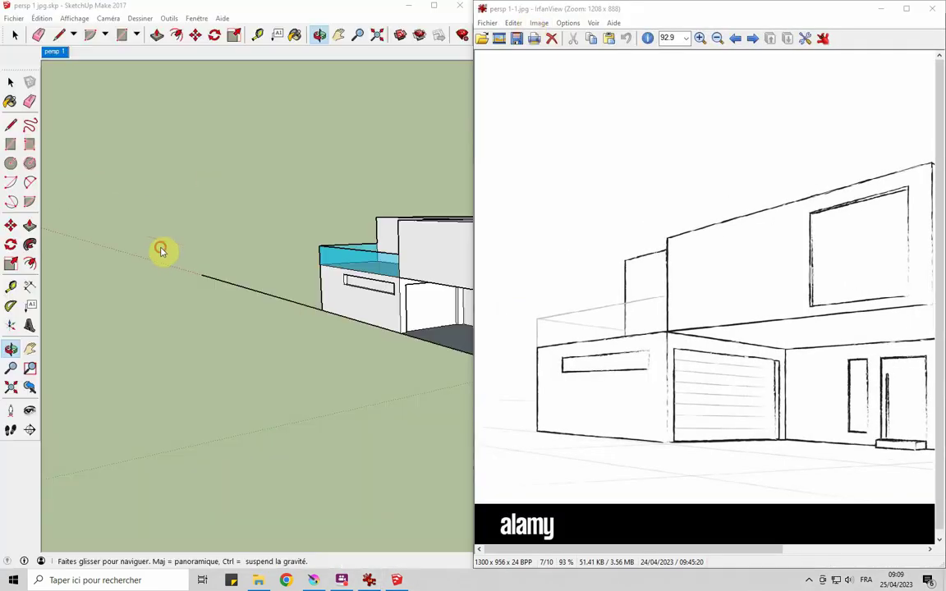
key(shift+z)
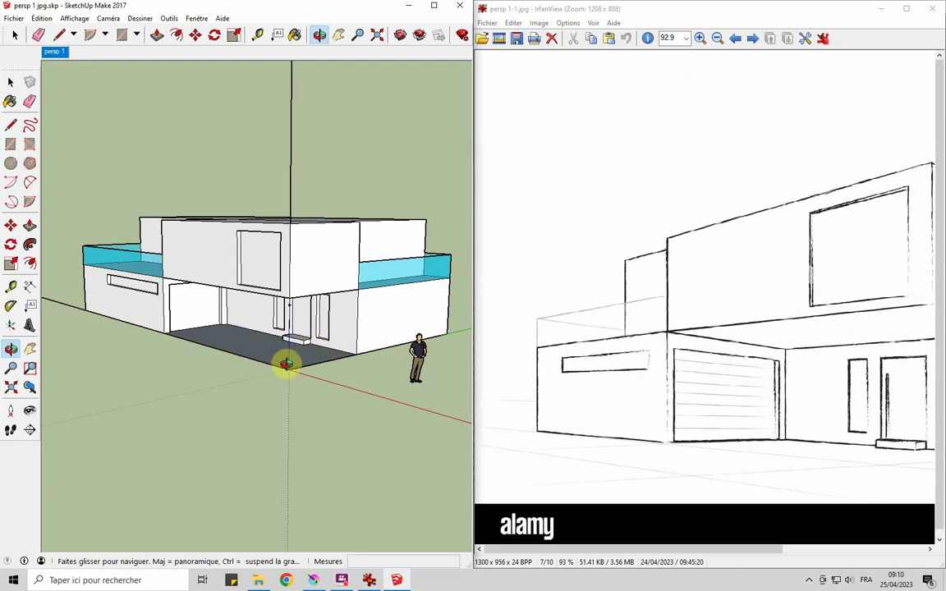
Step: Zoom the IrfanView sketch out to 57.7 and snap it to the right half of the screen
click(728, 302)
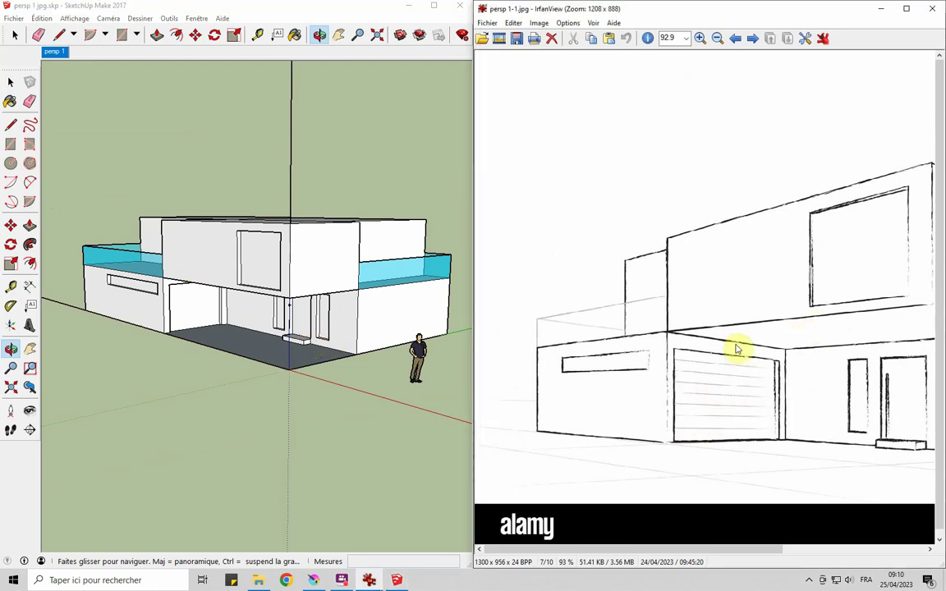
key(super+Down)
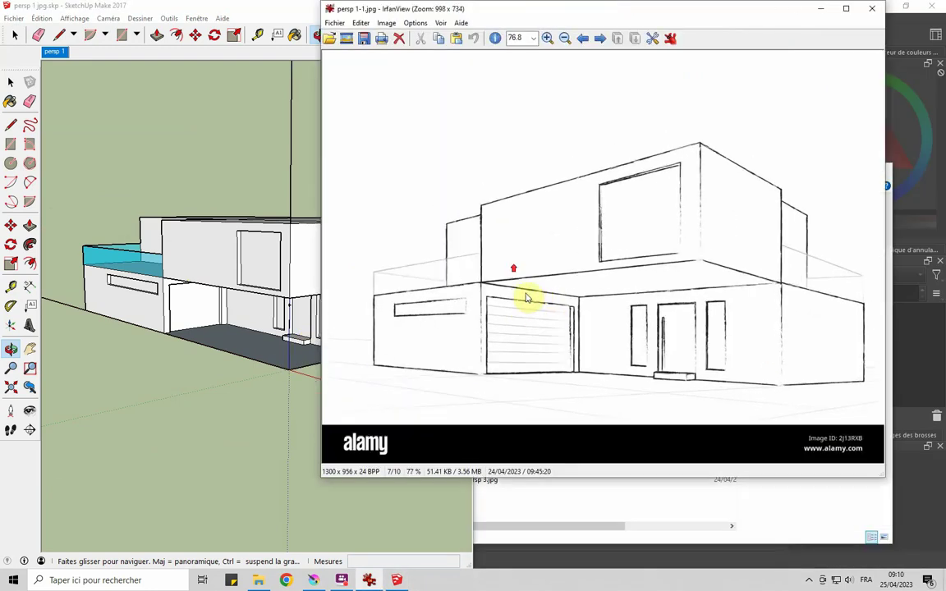
key(super+Right)
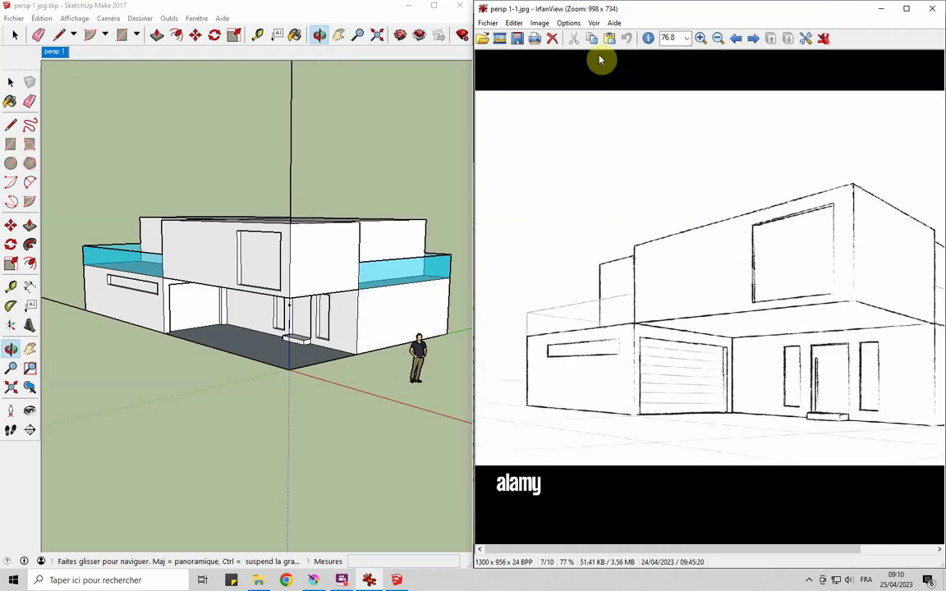
click(717, 39)
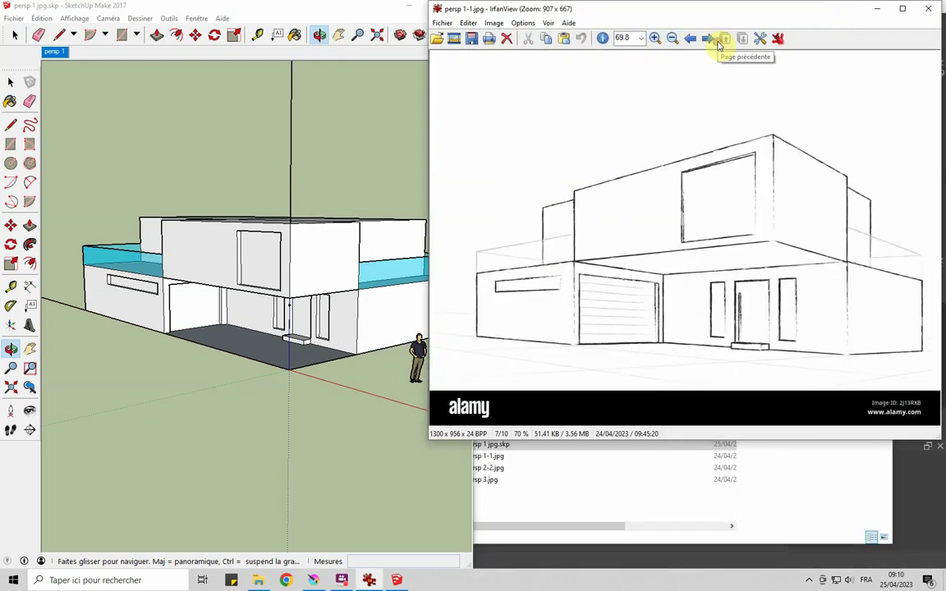
click(672, 38)
drag(661, 12, 696, 31)
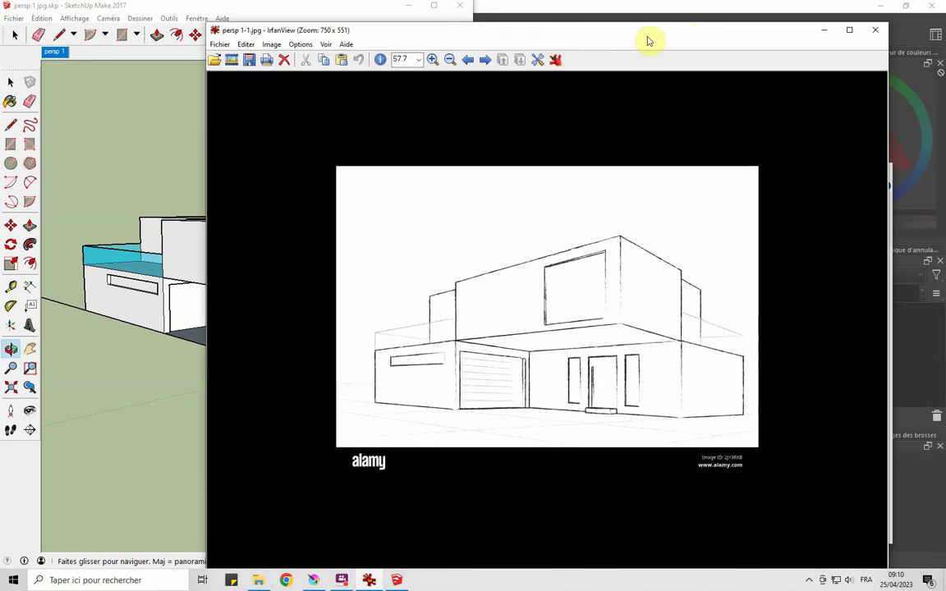
key(super+Right)
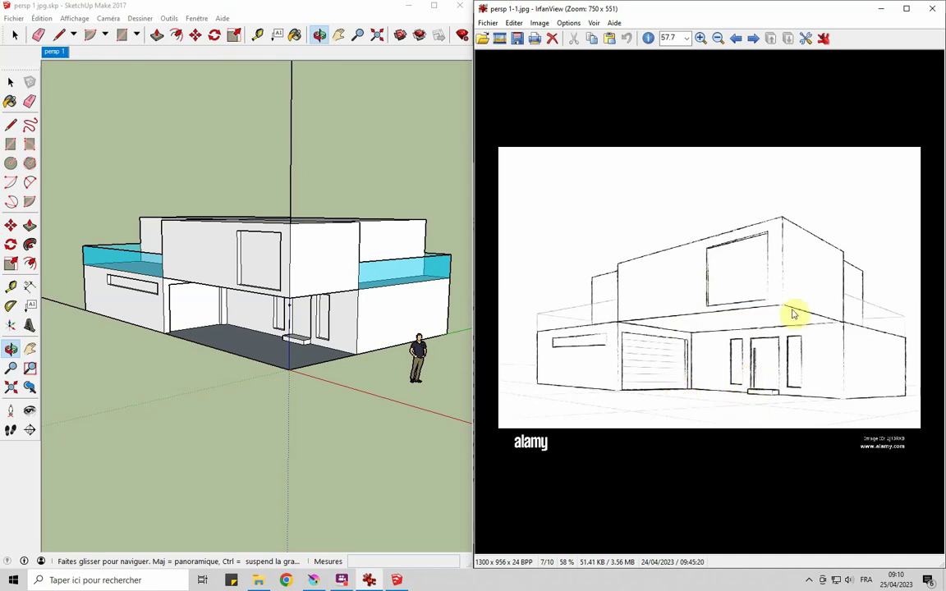
Step: Orbit the house to a more frontal view, zooming in and tilting down toward the ground slab
mouse_move(376, 395)
mouse_down()
mouse_move(320, 394)
mouse_move(335, 371)
mouse_move(325, 321)
mouse_up()
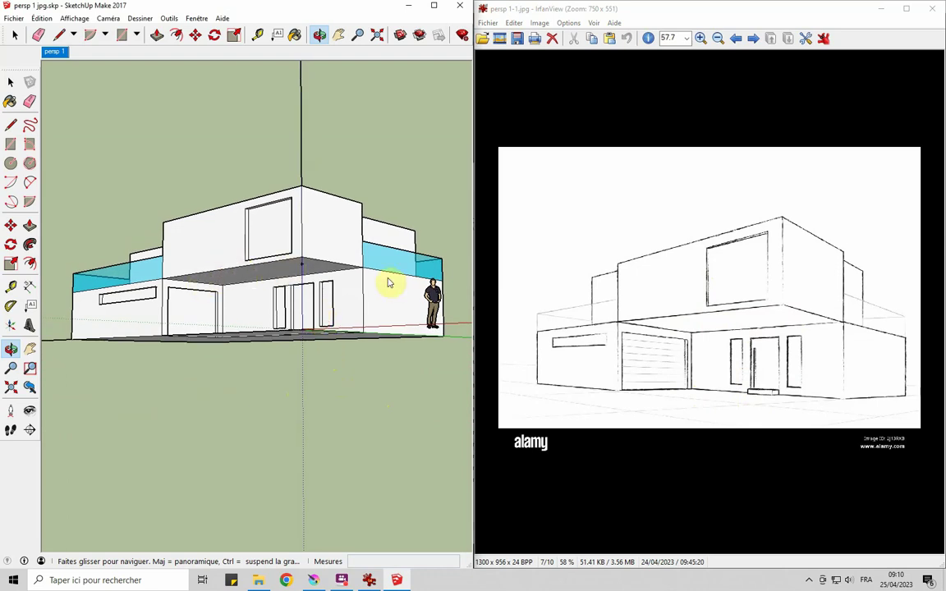
mouse_move(420, 342)
mouse_down()
mouse_move(417, 367)
mouse_move(448, 376)
mouse_up()
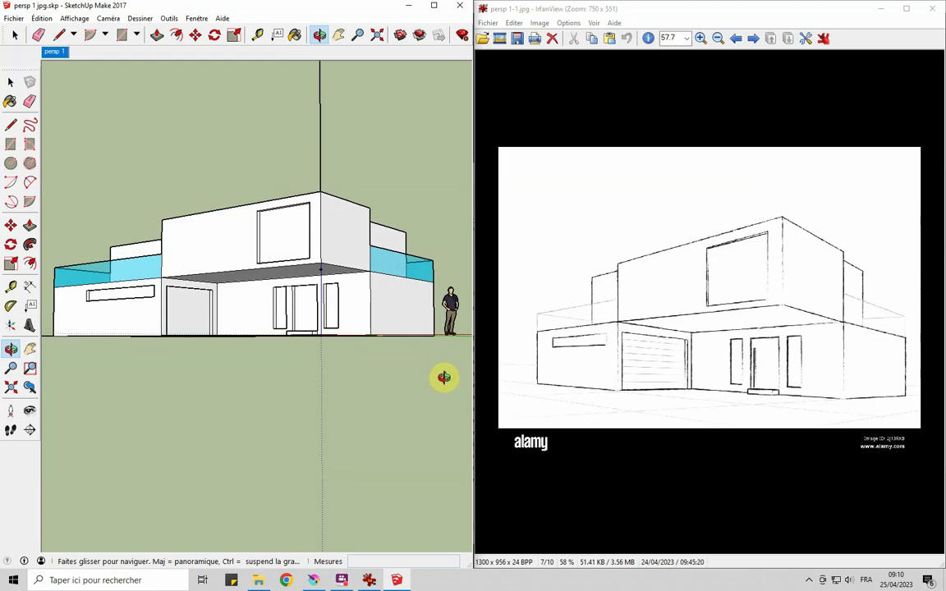
scroll(277, 325, up, 3)
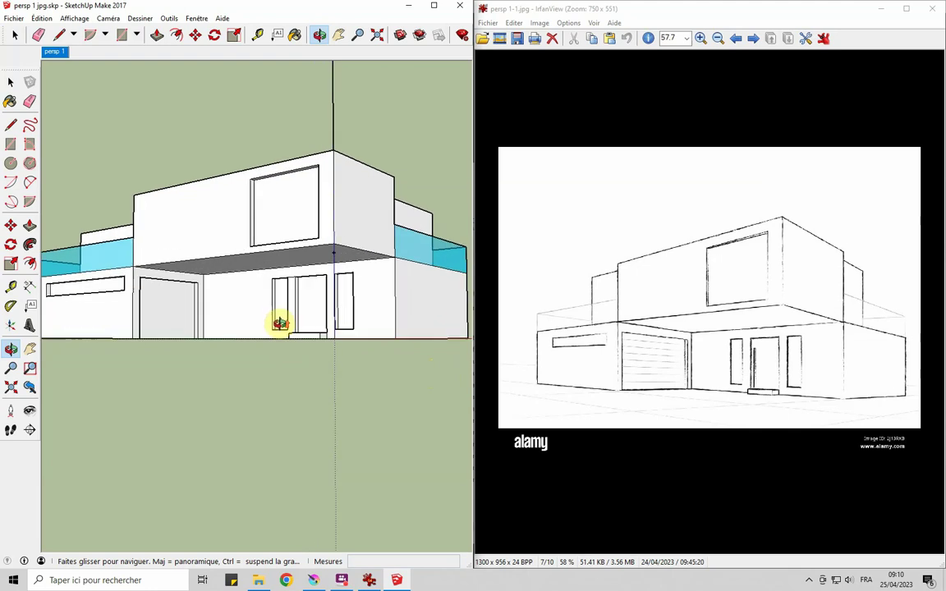
scroll(280, 322, up, 1)
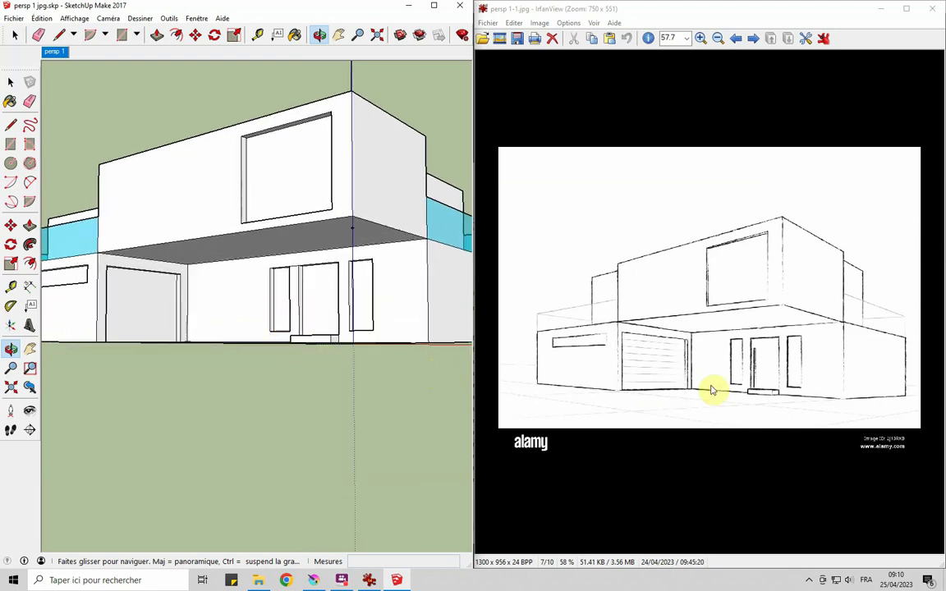
mouse_move(367, 417)
mouse_down()
mouse_move(361, 428)
mouse_move(363, 411)
mouse_up()
scroll(327, 361, up, 3)
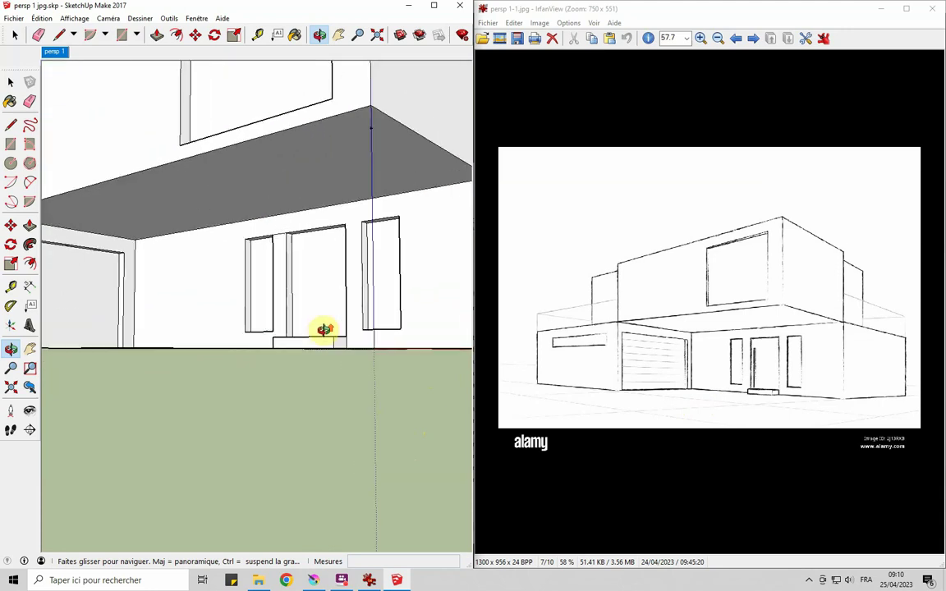
drag(317, 356, 319, 383)
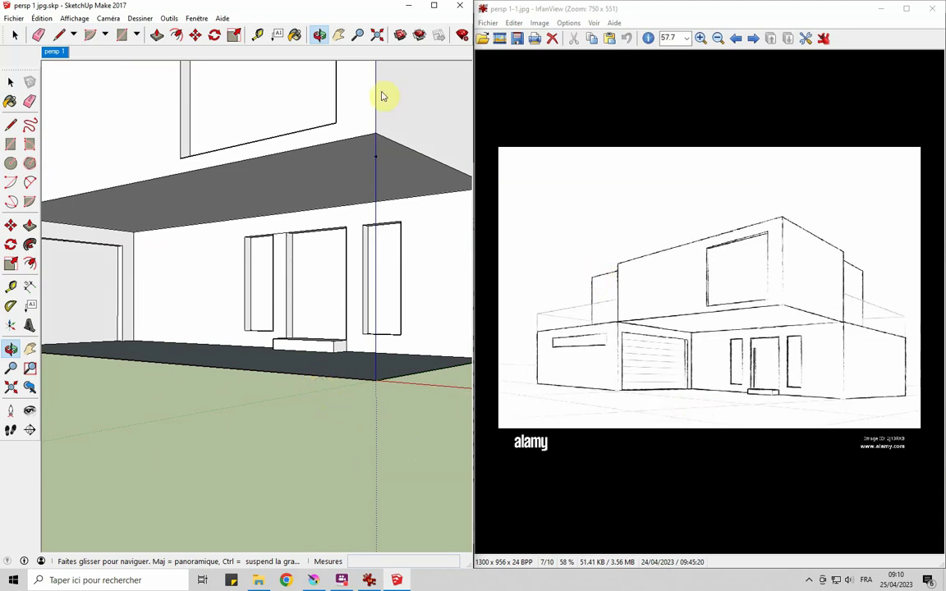
Step: Maximise the SketchUp window and reframe the house from slightly above
click(434, 6)
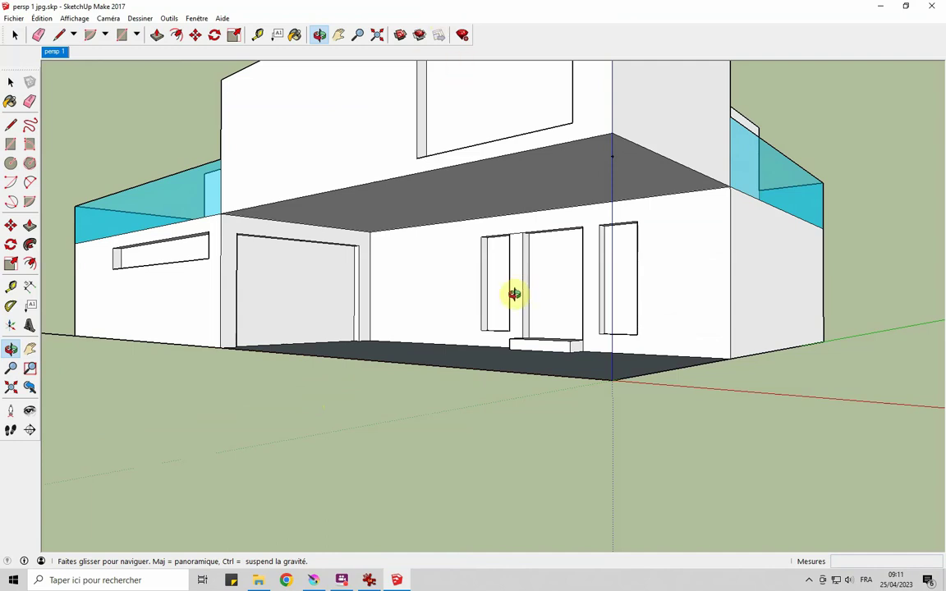
scroll(562, 273, down, 1)
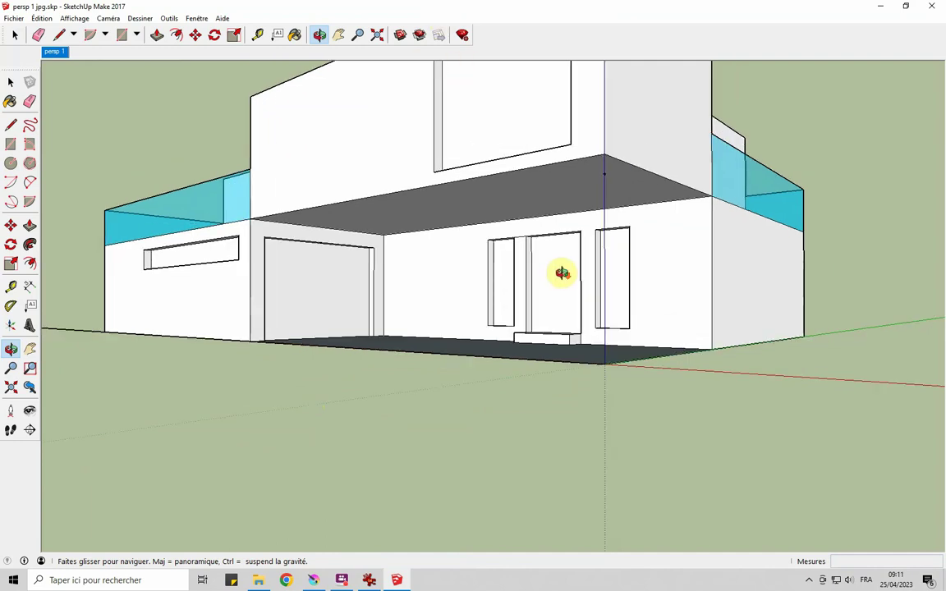
scroll(561, 272, down, 1)
scroll(562, 272, down, 1)
scroll(562, 273, down, 1)
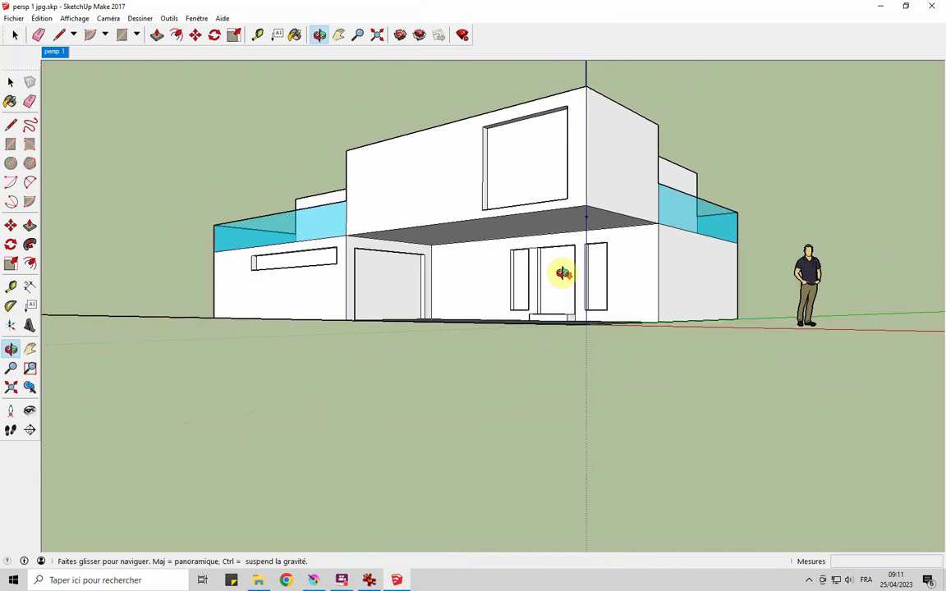
scroll(562, 273, up, 1)
drag(560, 275, 562, 286)
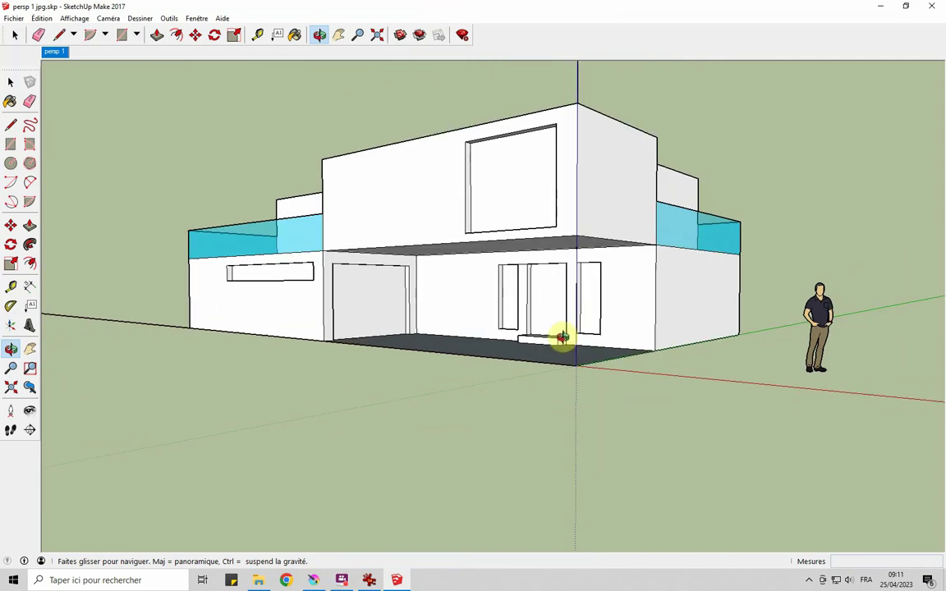
scroll(560, 335, up, 1)
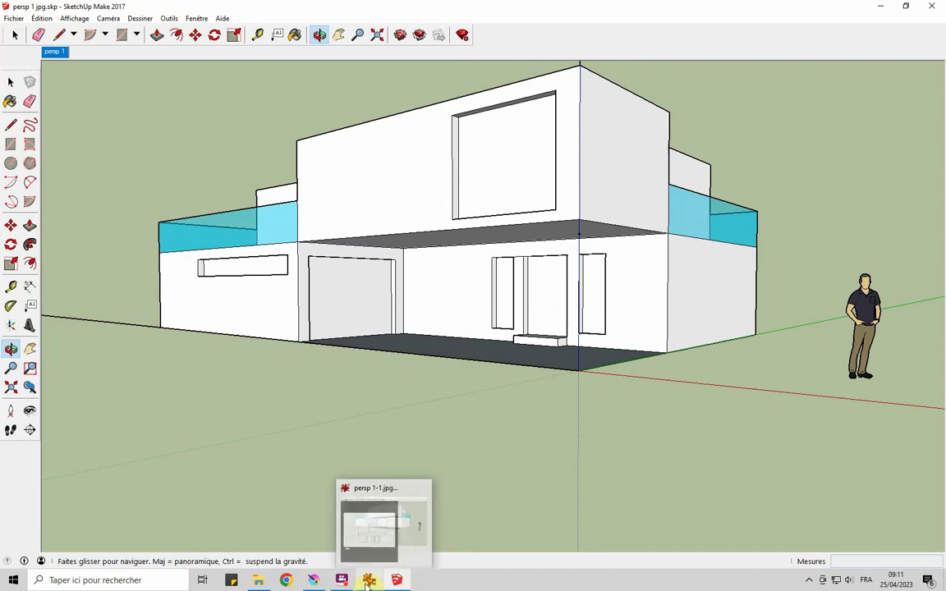
Step: Compare against the reference sketch, then snip the house view region to the clipboard
click(396, 581)
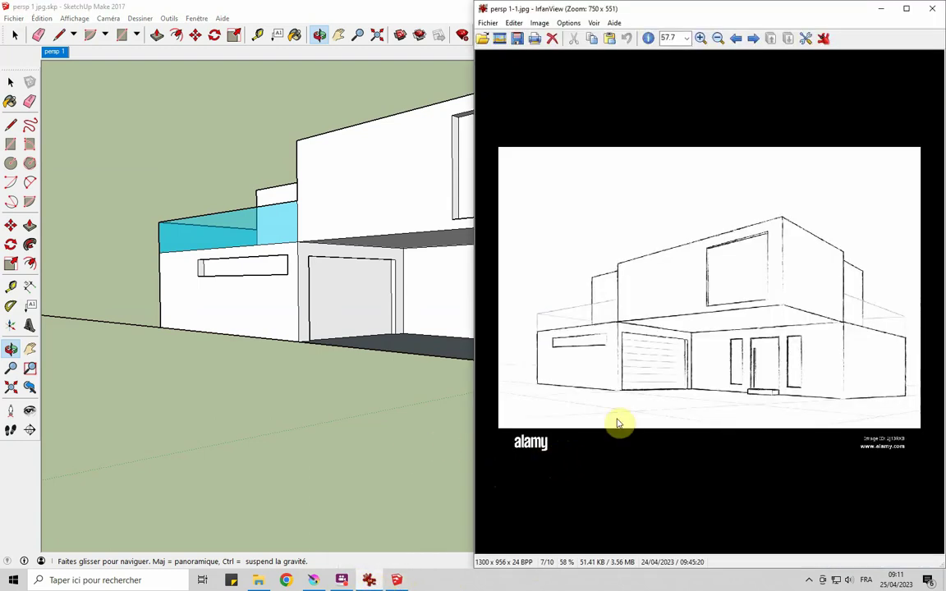
click(348, 398)
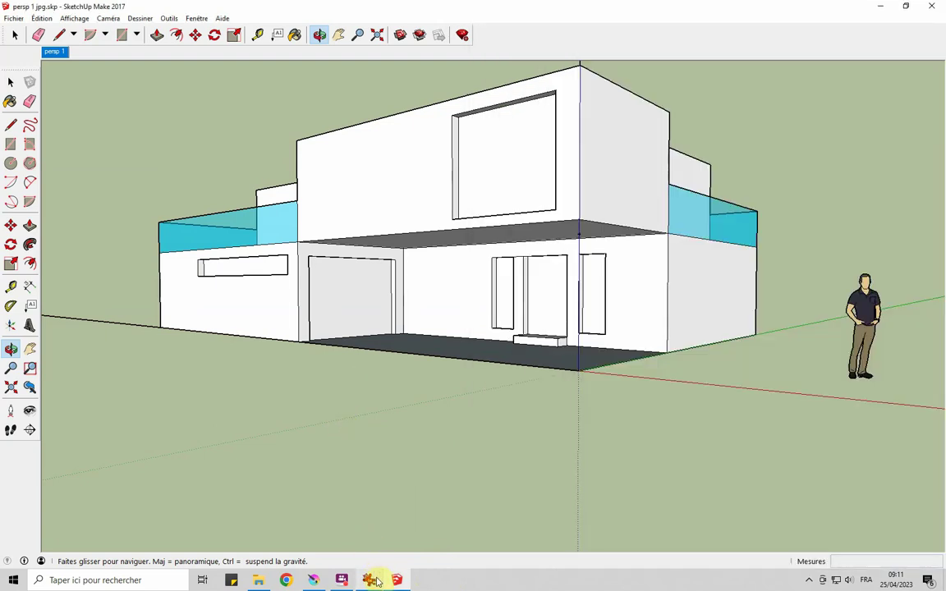
mouse_move(397, 580)
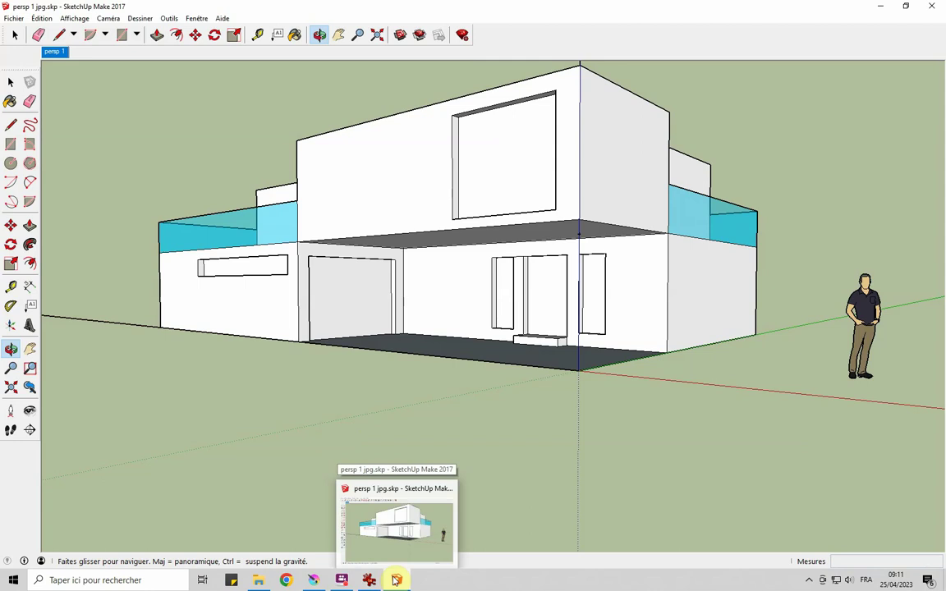
click(396, 580)
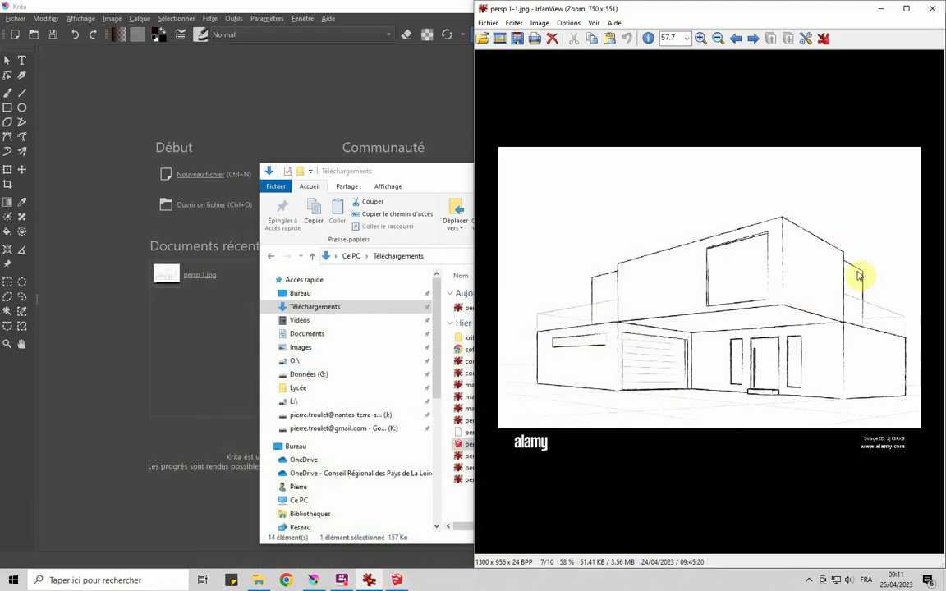
click(397, 580)
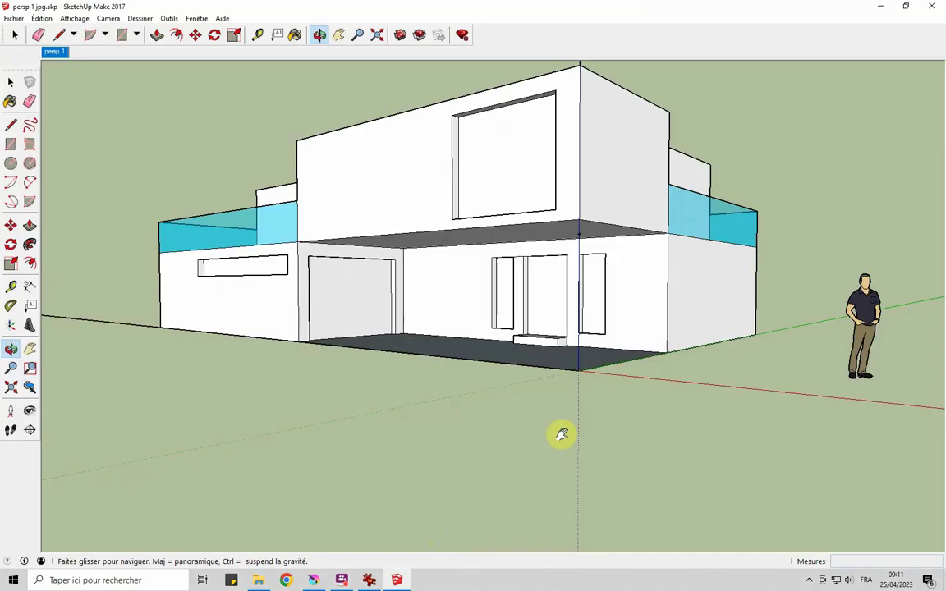
key(super+shift+s)
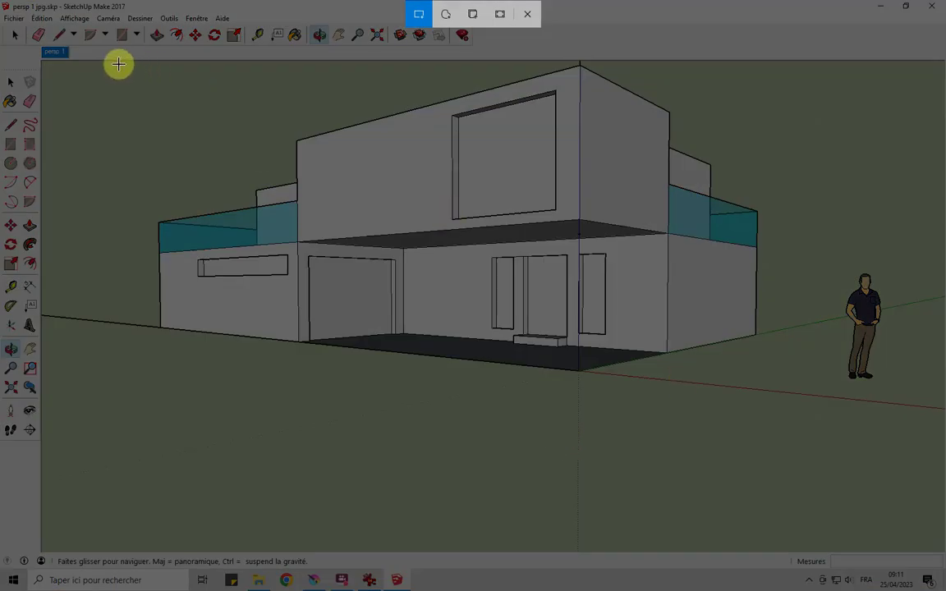
drag(113, 61, 793, 408)
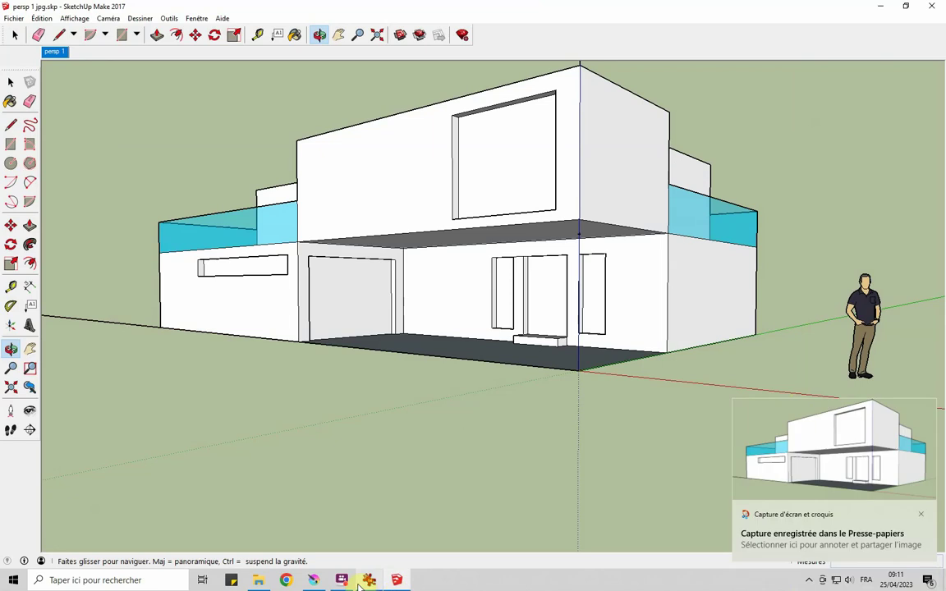
Step: Close the sketch viewer, open persp 1-2.jpg and paste the captured house view into it
click(366, 581)
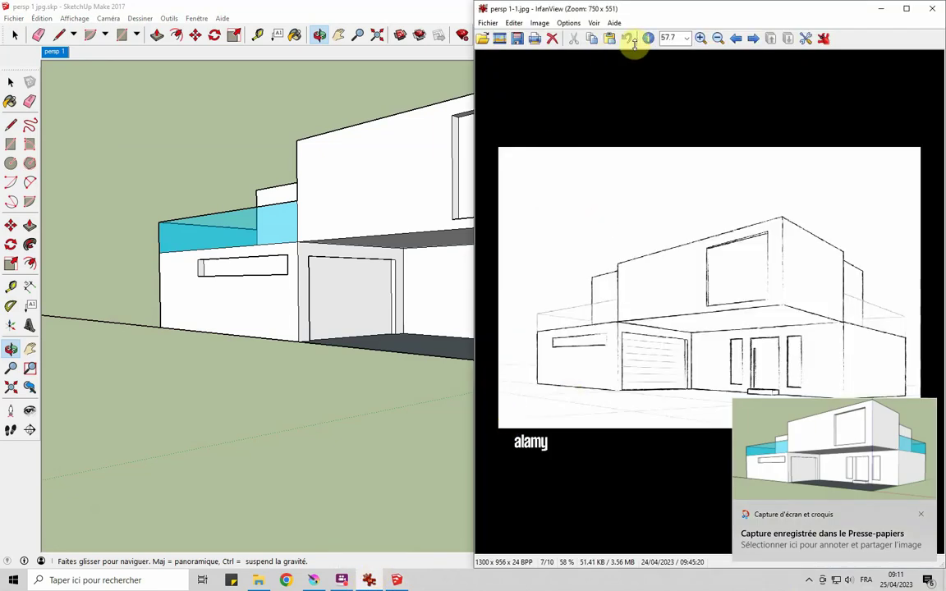
click(924, 8)
click(258, 581)
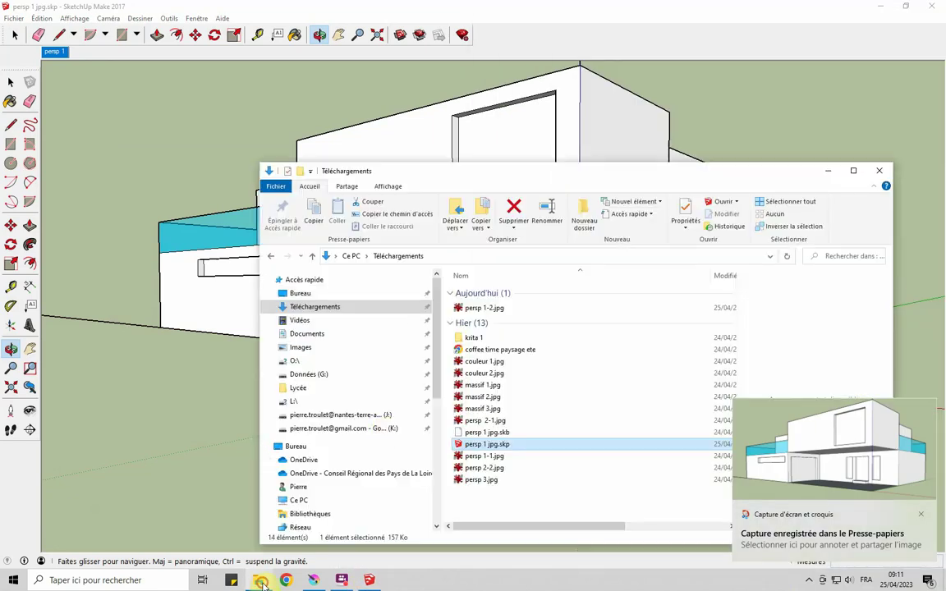
double_click(500, 310)
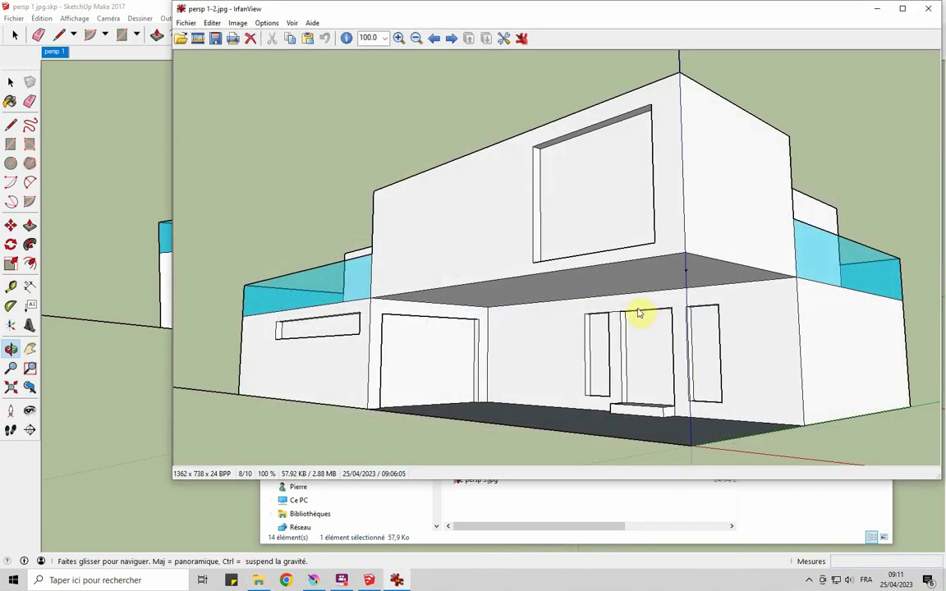
key(ctrl+v)
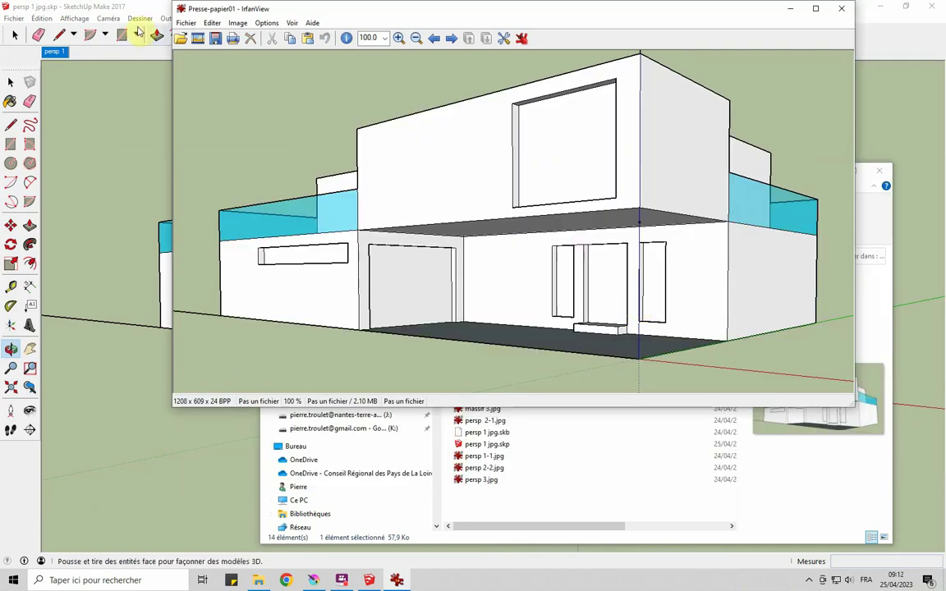
Step: Save the pasted image as persp 1-2.jpg, replacing the existing file
click(216, 39)
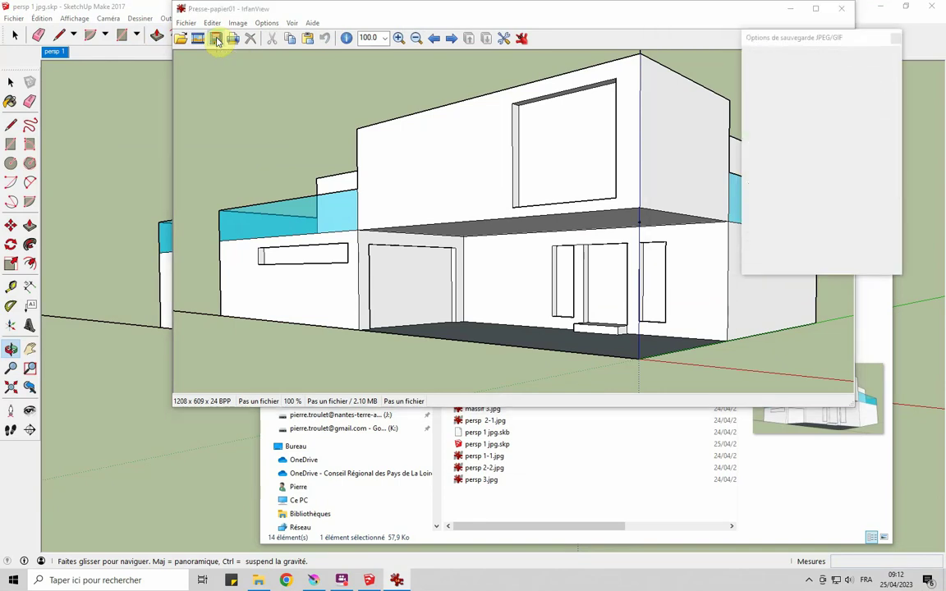
click(271, 99)
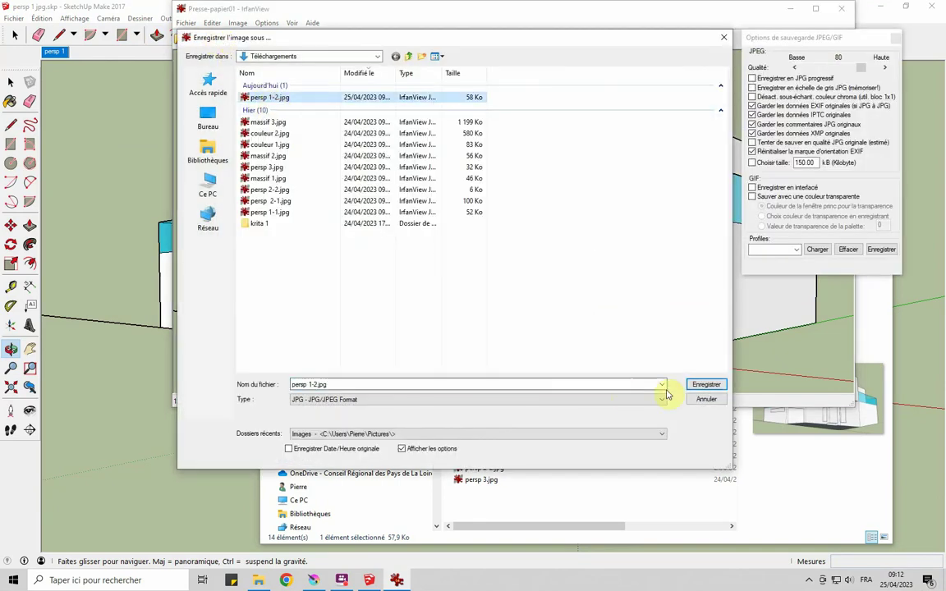
click(704, 385)
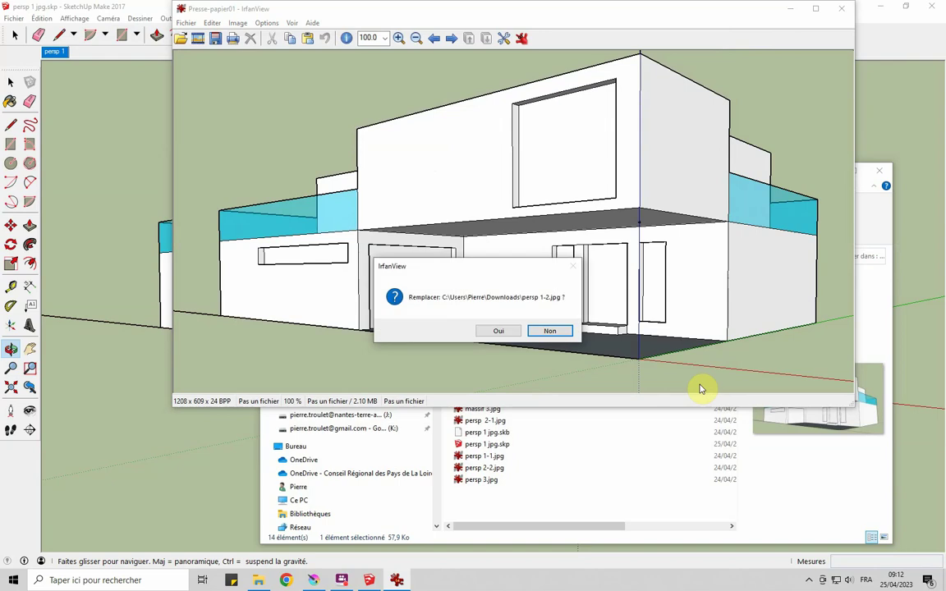
click(503, 333)
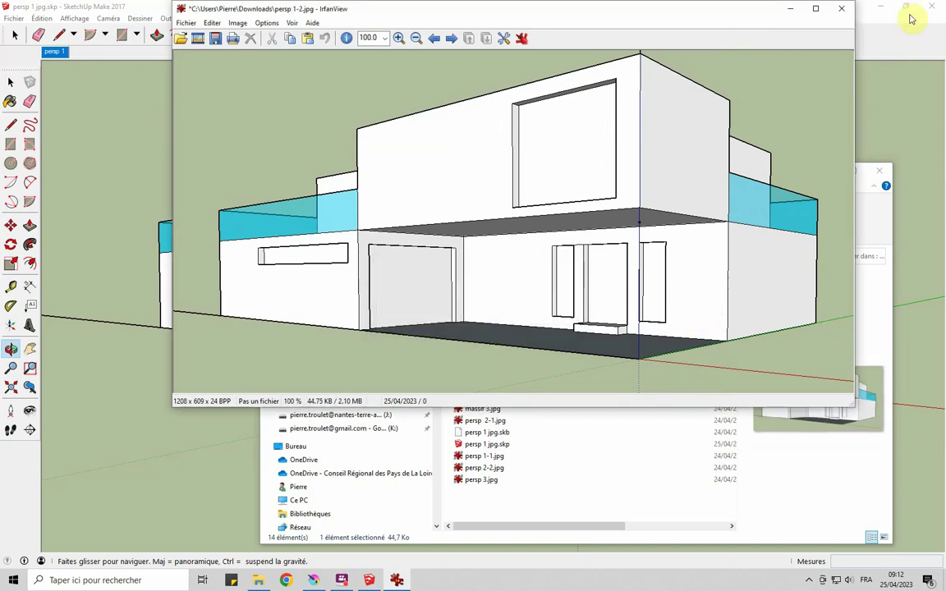
Step: Close IrfanView, SketchUp and Explorer, and cancel Krita's new document dialog
click(844, 15)
key(alt+F4)
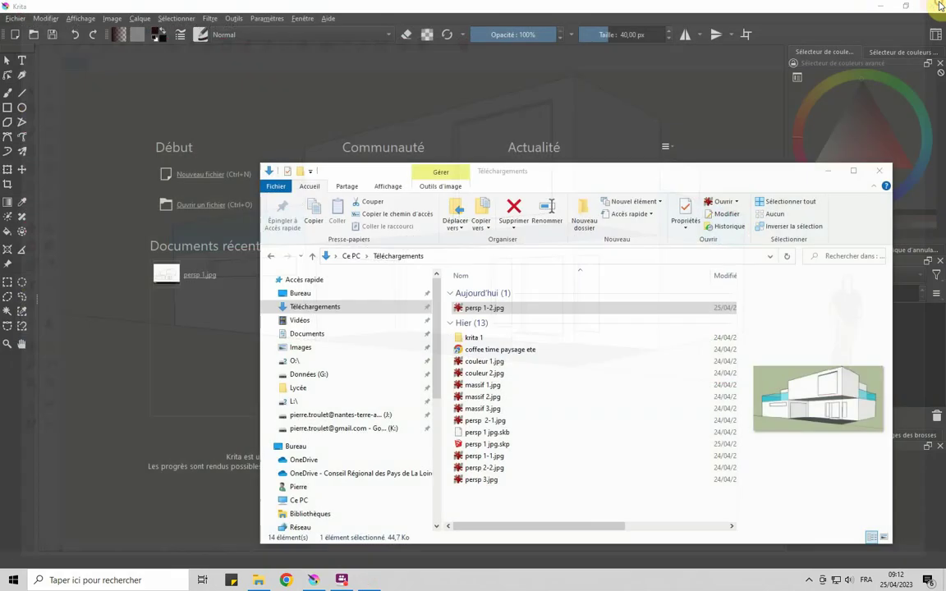
click(879, 174)
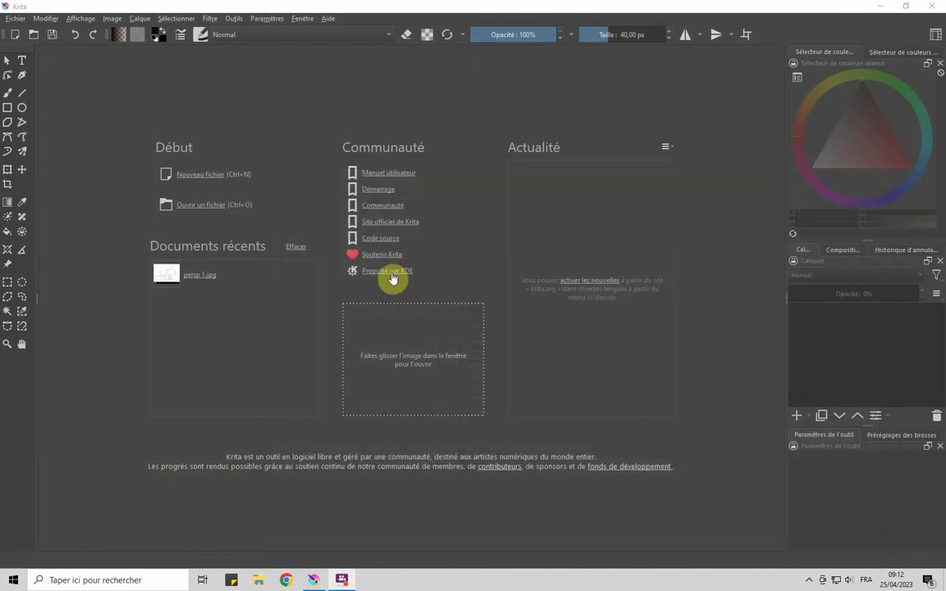
click(190, 178)
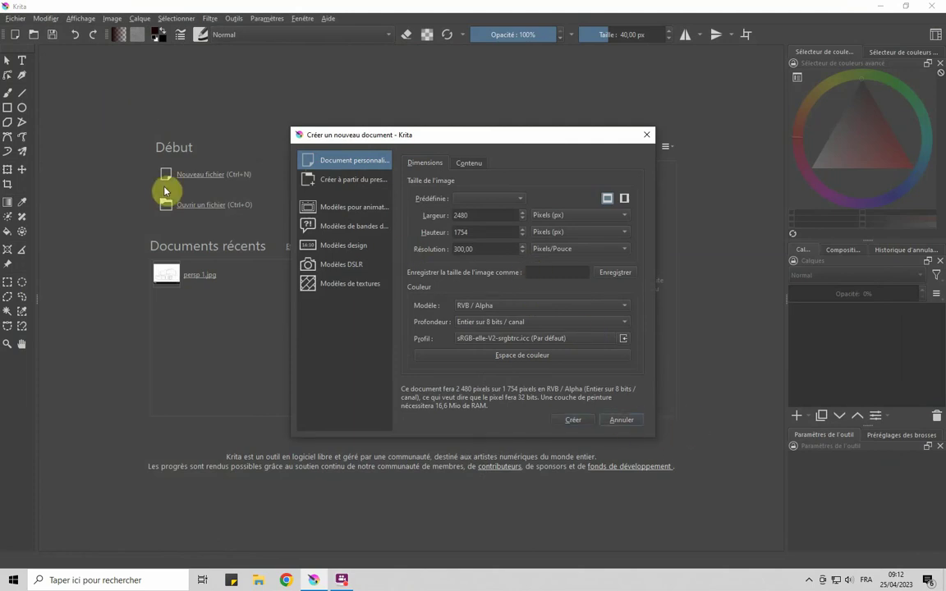
click(621, 420)
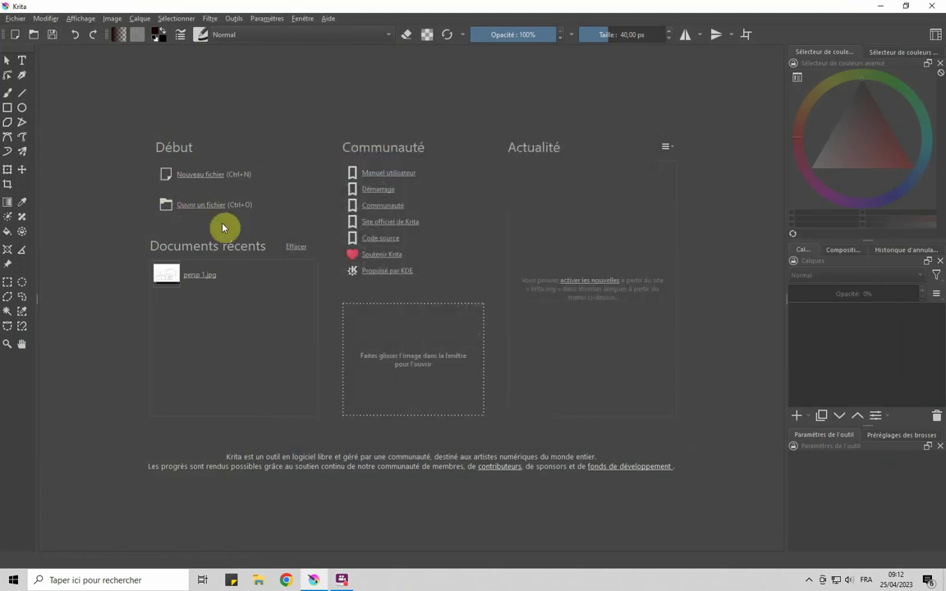
Step: Open persp 1-2.jpg from Téléchargements in Krita
click(197, 209)
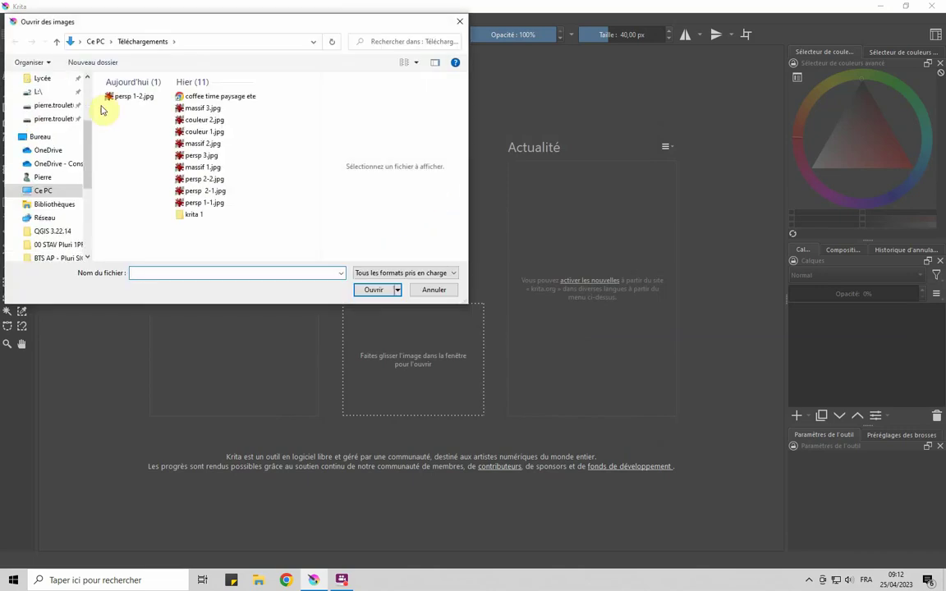
click(127, 96)
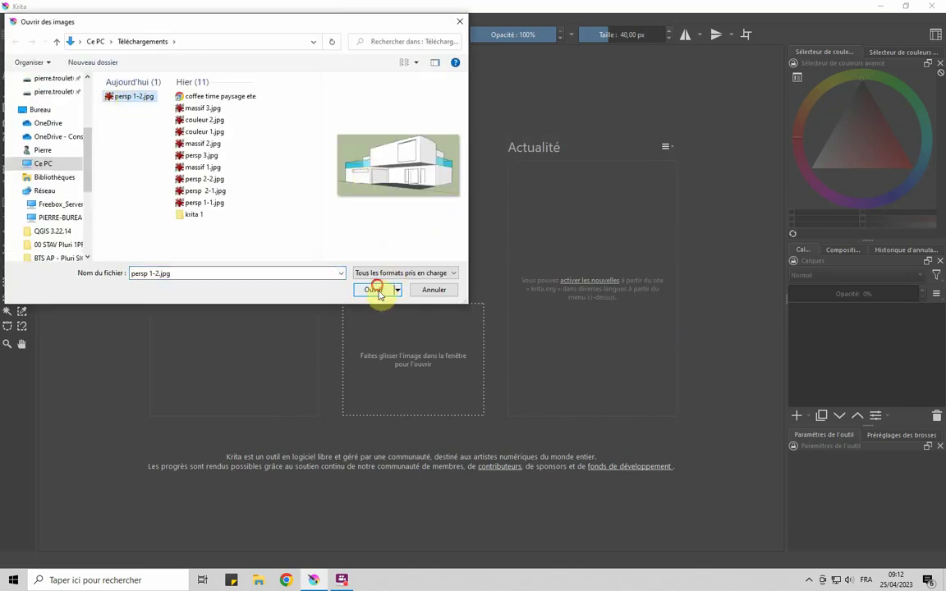
click(375, 290)
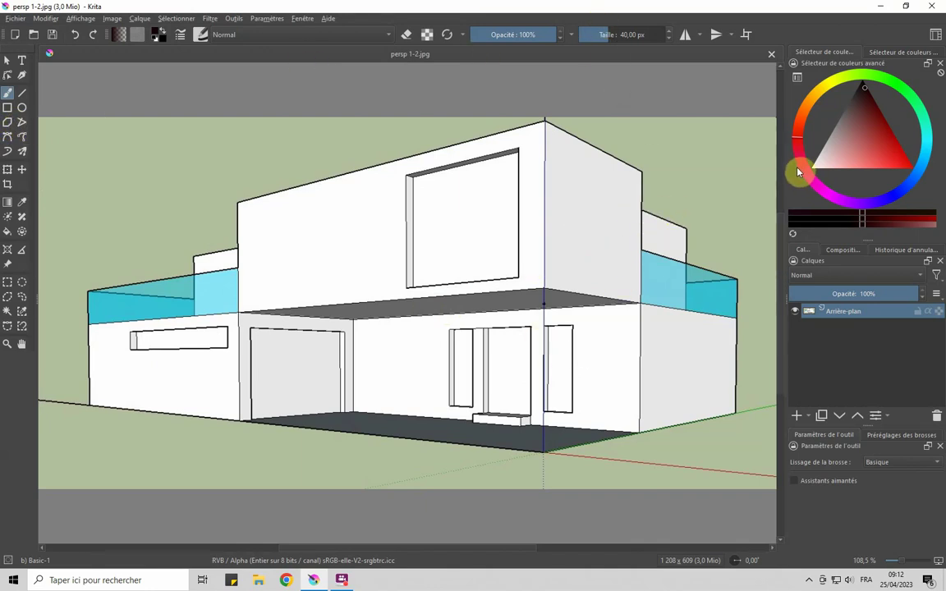
scroll(481, 206, down, 2)
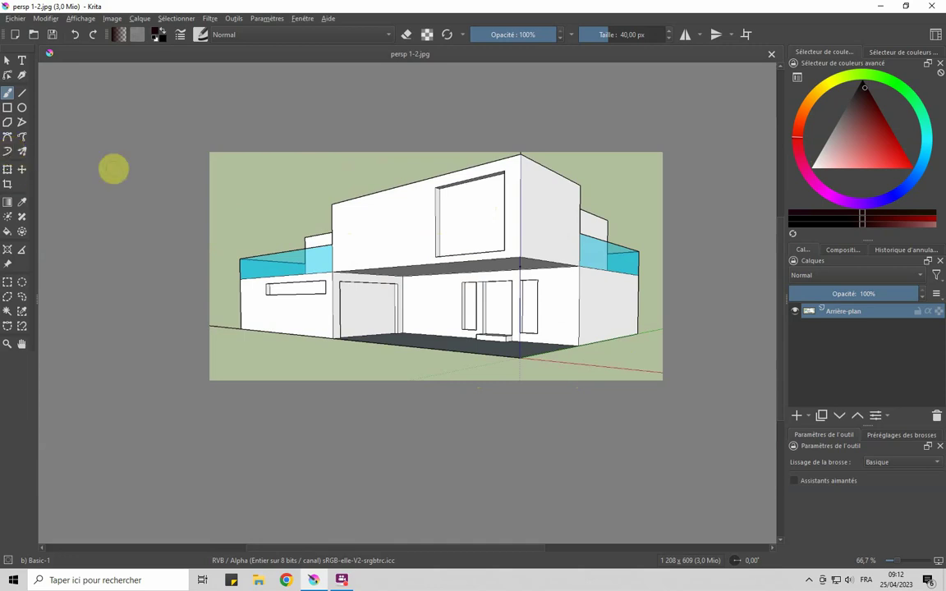
Step: Choose the Two Point Perspective assistant and place its vanishing points along a horizon across the render
click(7, 250)
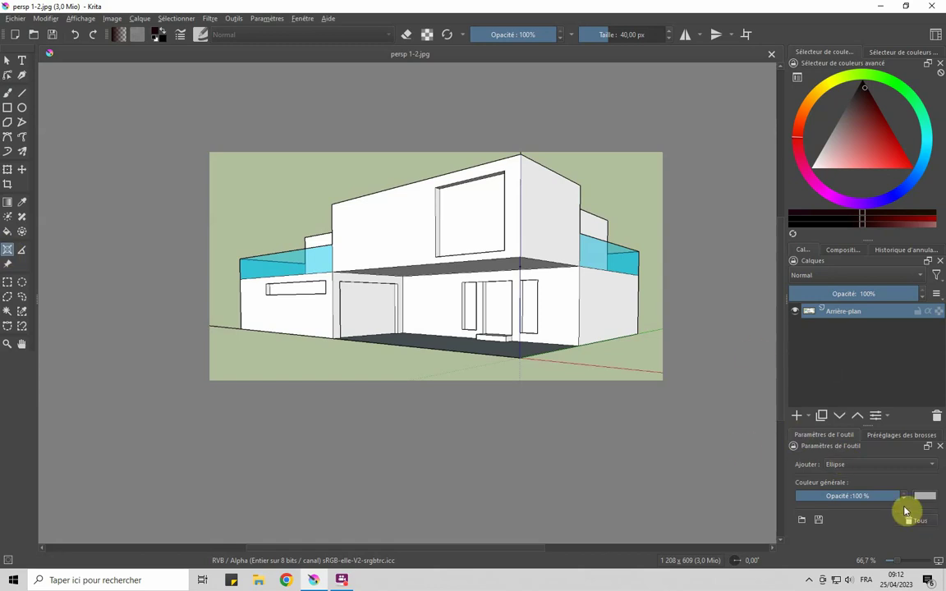
click(836, 467)
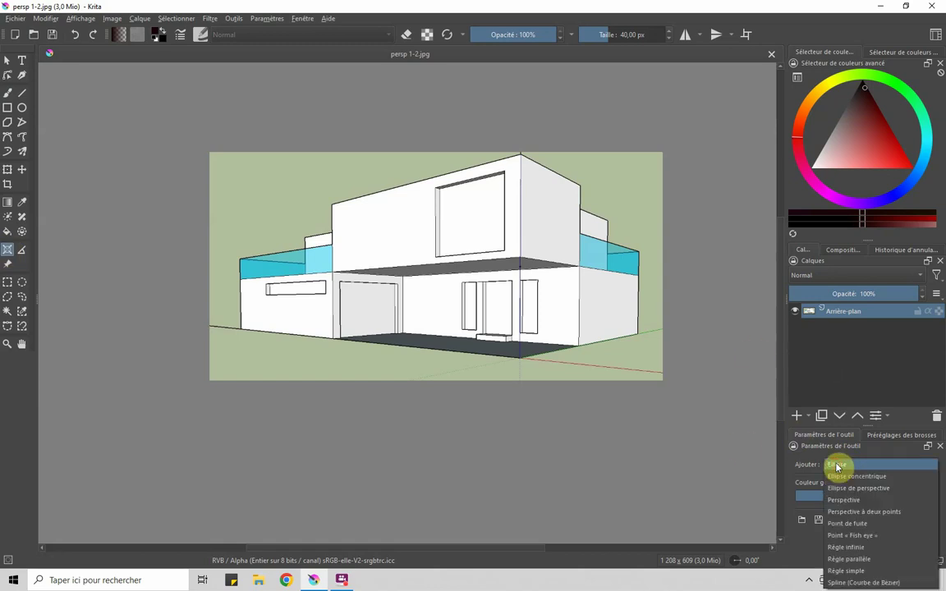
click(856, 512)
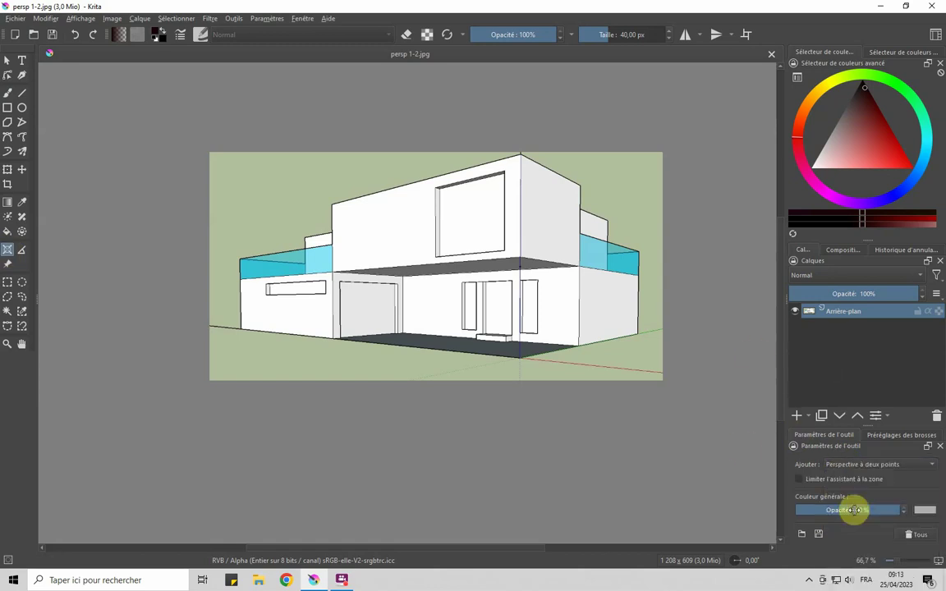
click(136, 315)
drag(136, 314, 757, 310)
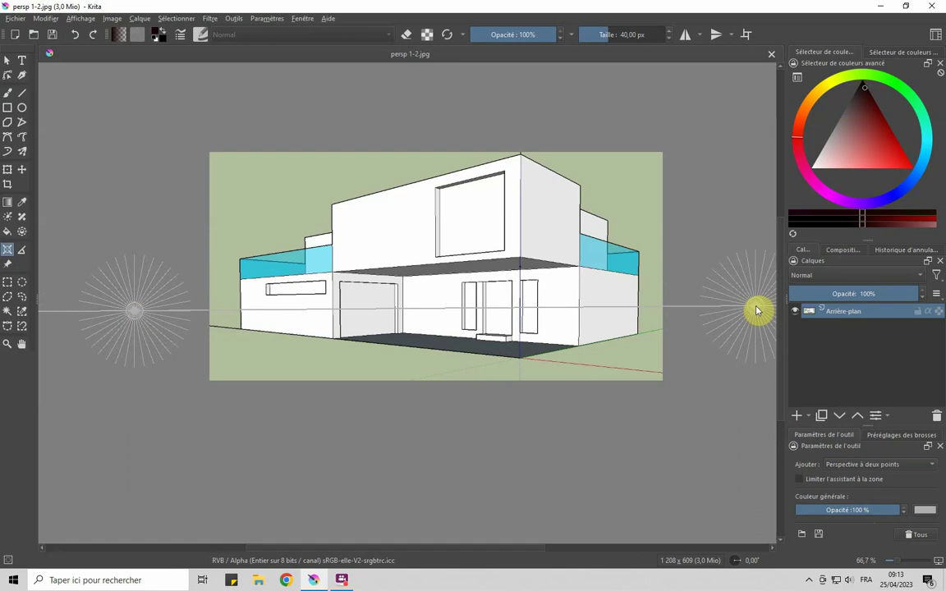
drag(757, 311, 730, 310)
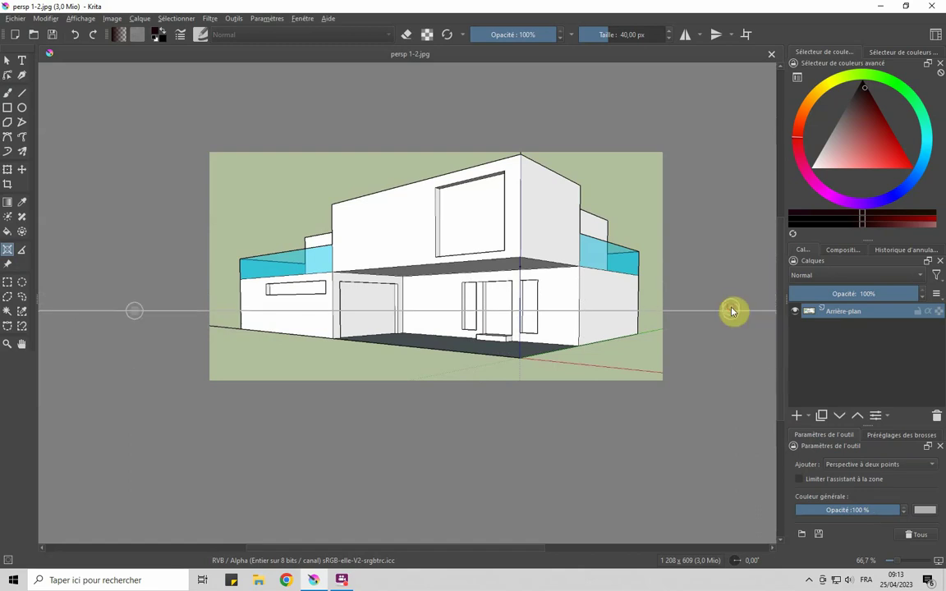
click(519, 310)
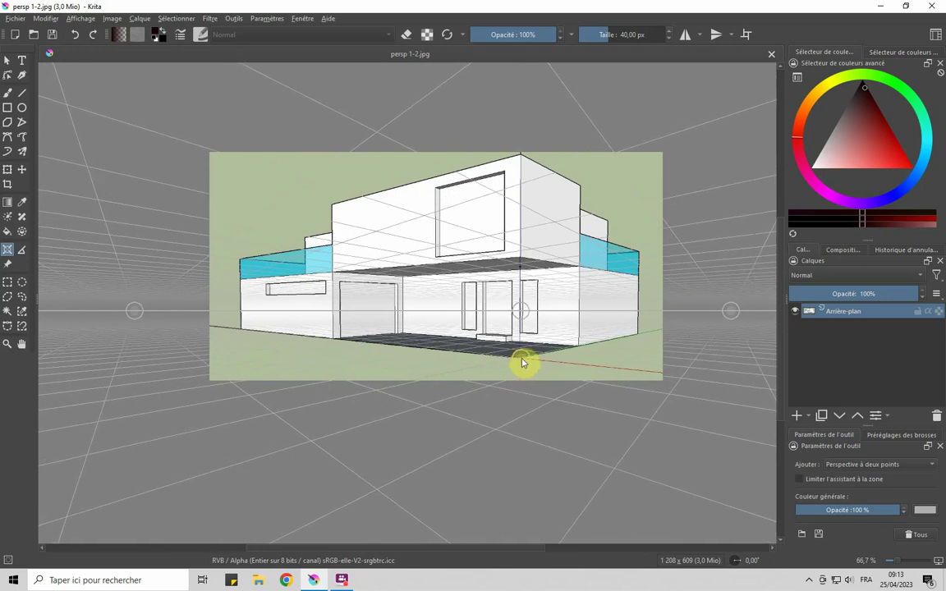
Step: Drag the guide handles so its lines match the upper edge, left facade and ground edges
click(523, 362)
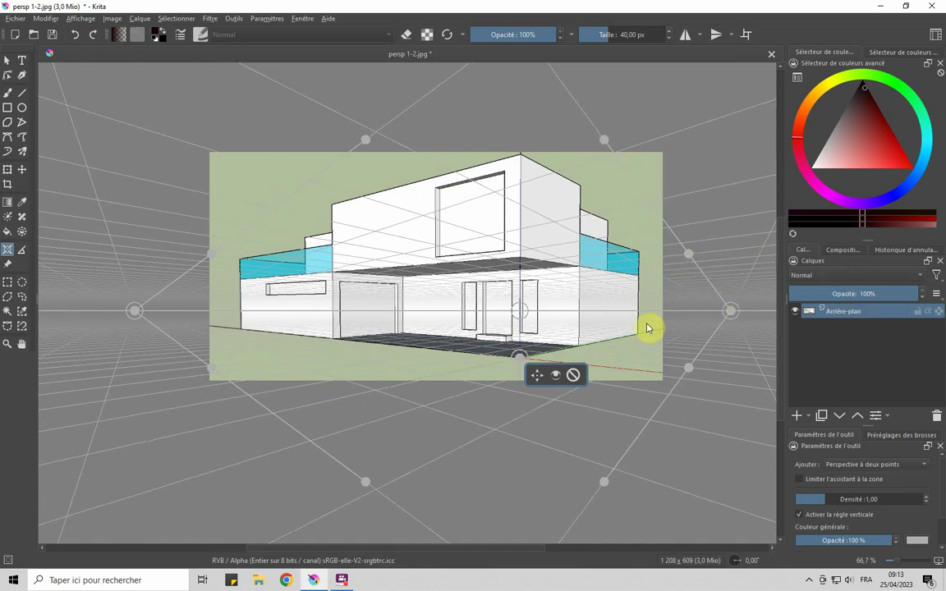
drag(687, 255, 637, 281)
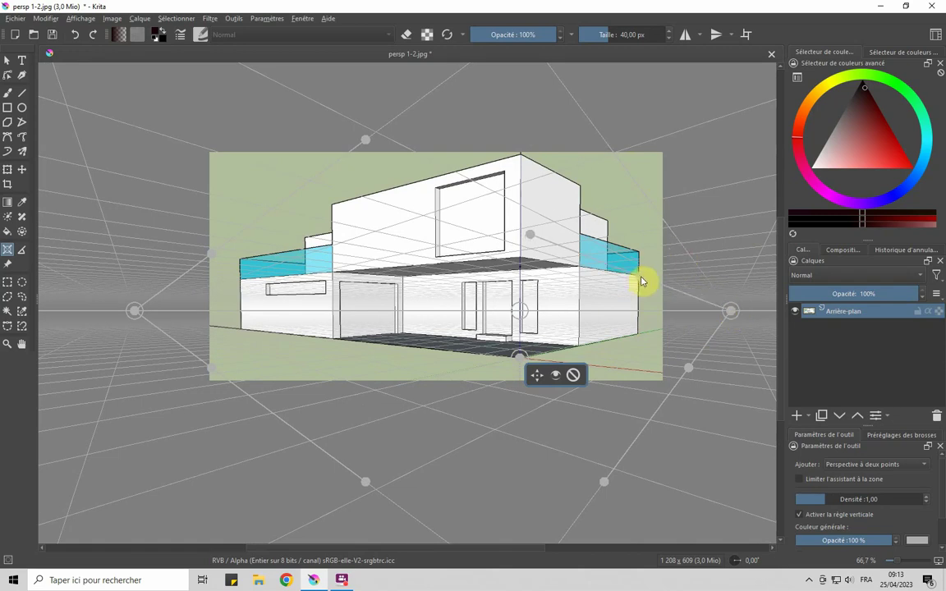
drag(530, 236, 519, 261)
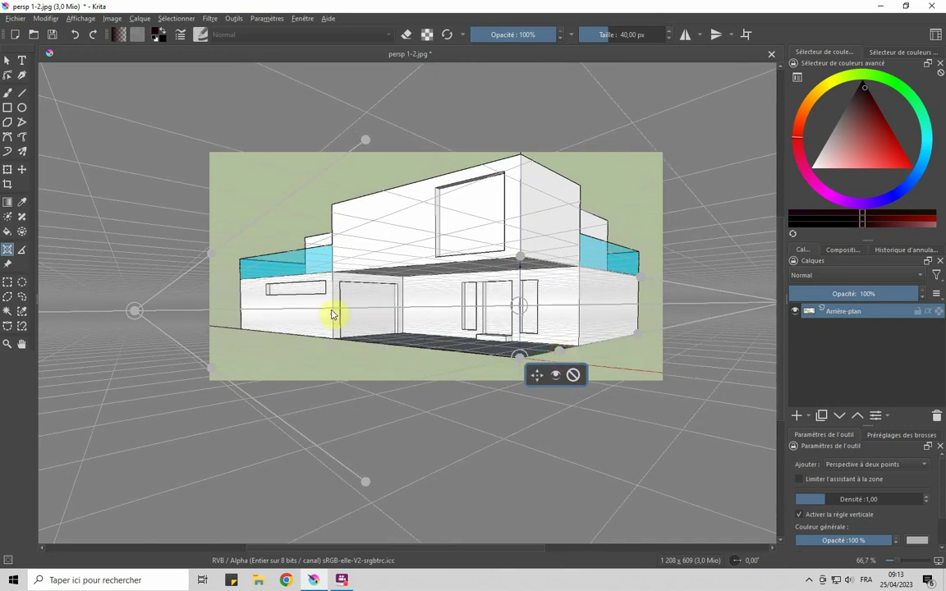
drag(207, 257, 243, 281)
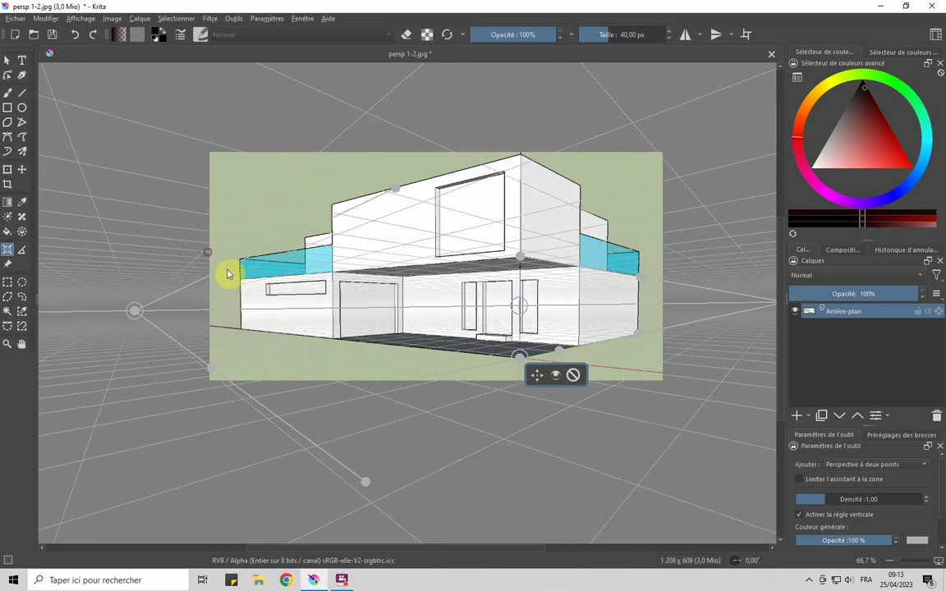
drag(411, 232, 422, 264)
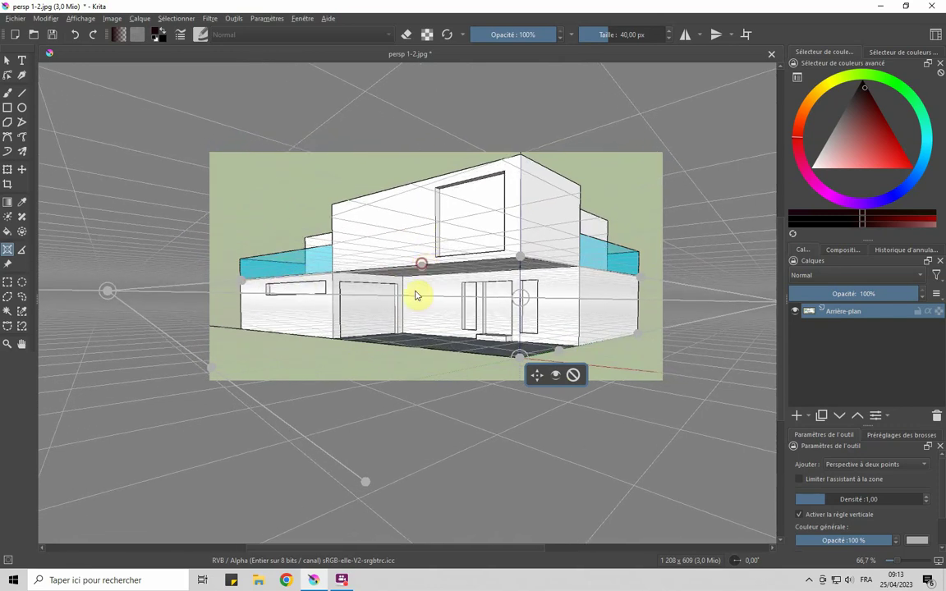
drag(248, 349, 245, 329)
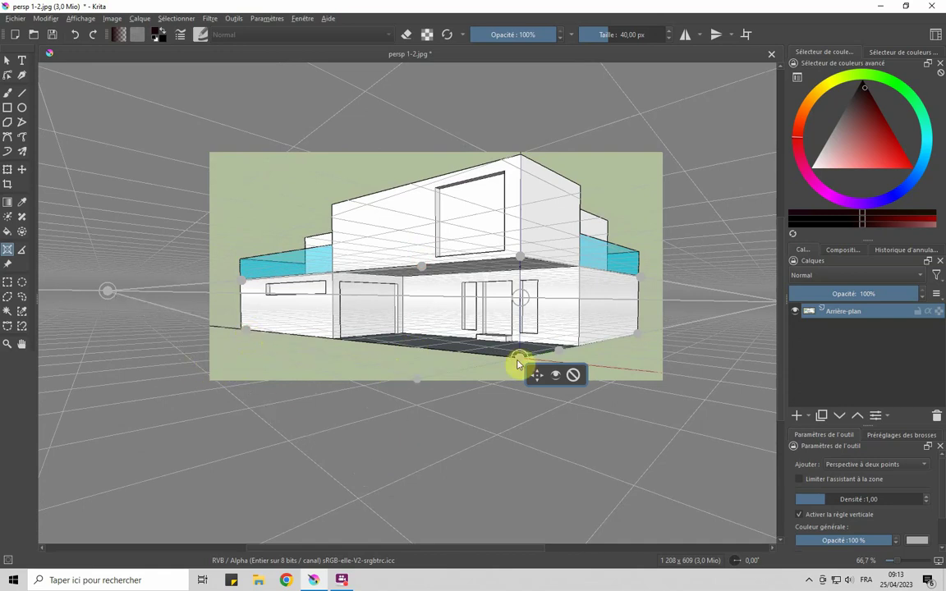
drag(415, 380, 520, 361)
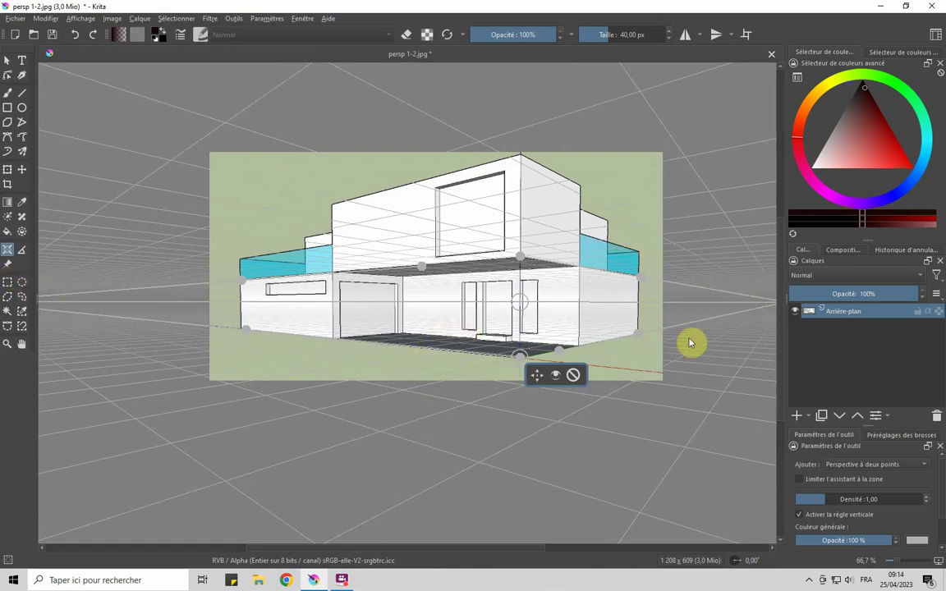
Step: Pin perspective guide points on the building's left corner and right side
scroll(444, 381, down, 2)
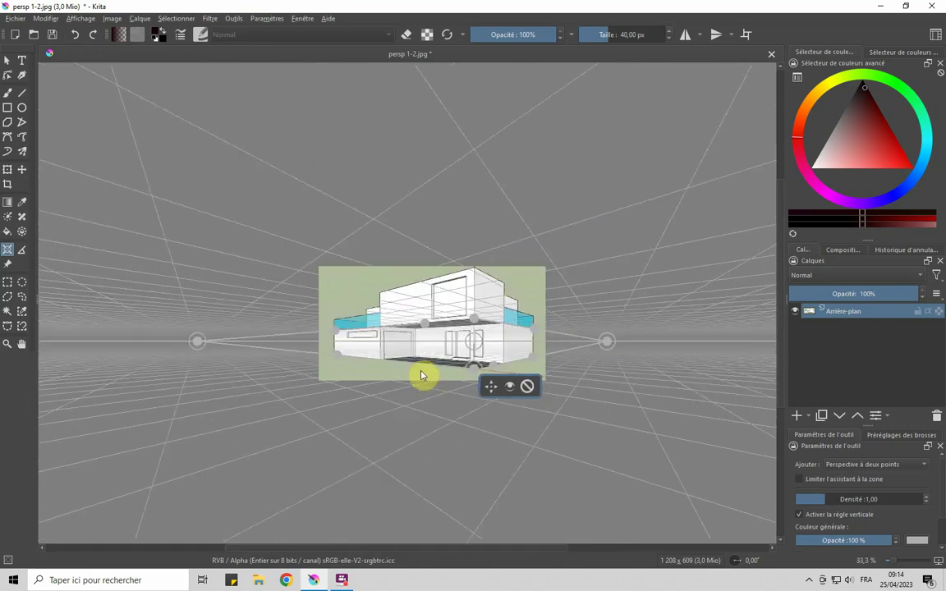
scroll(420, 376, up, 3)
scroll(164, 240, up, 2)
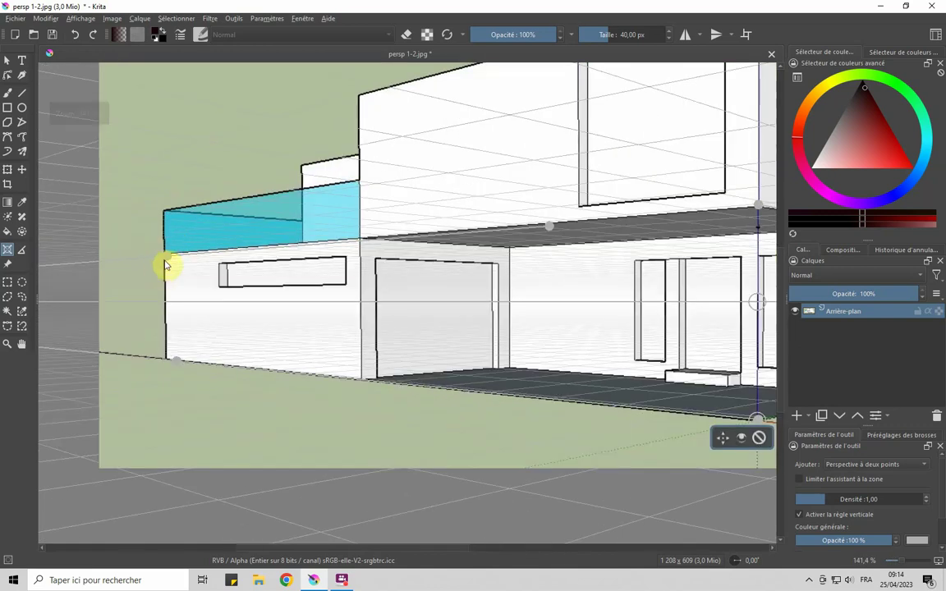
scroll(167, 261, up, 2)
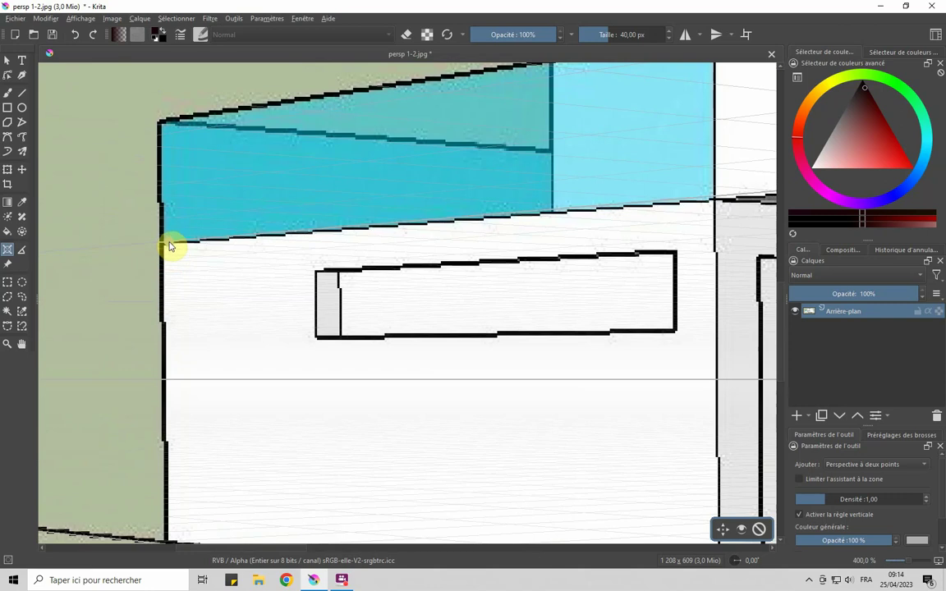
click(168, 243)
scroll(160, 280, down, 2)
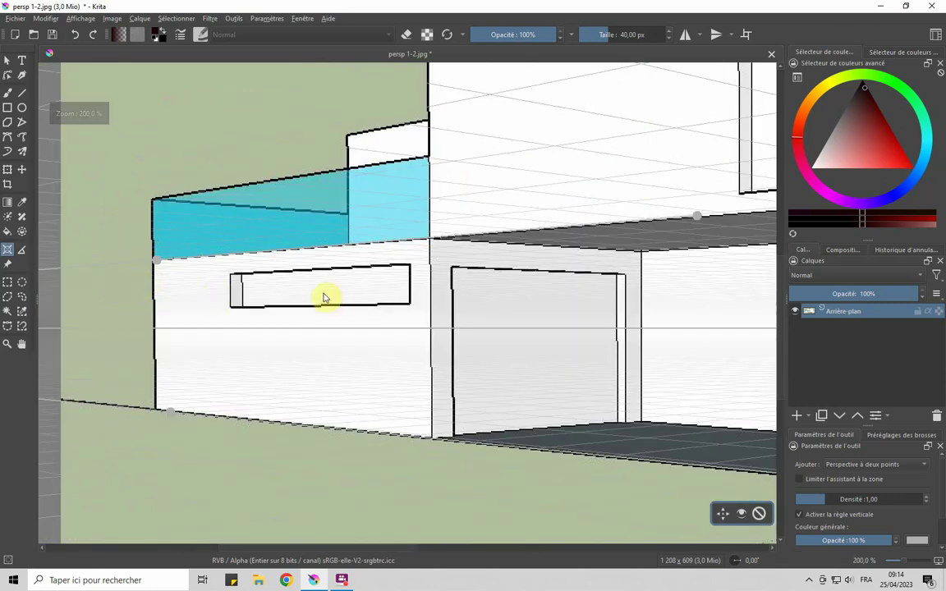
click(699, 218)
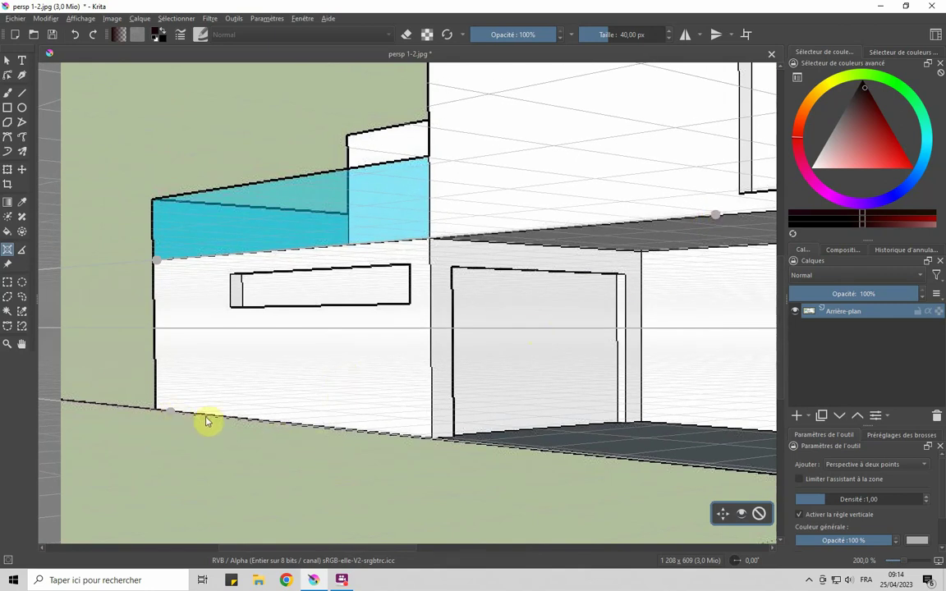
Step: Nudge the guide handles onto the front corner, cyan balcony edge and right wall edge
scroll(169, 420, down, 1)
scroll(152, 421, down, 1)
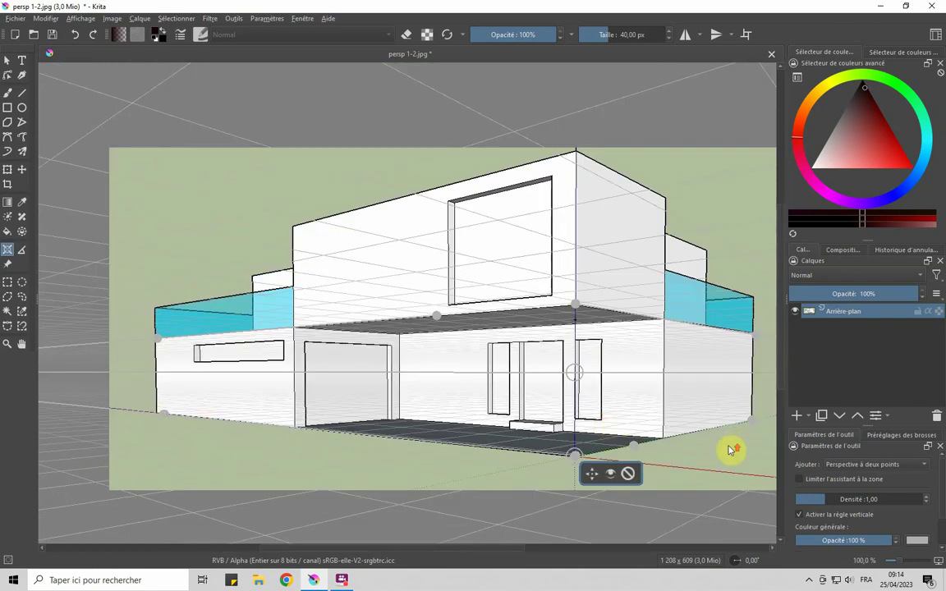
scroll(725, 450, up, 1)
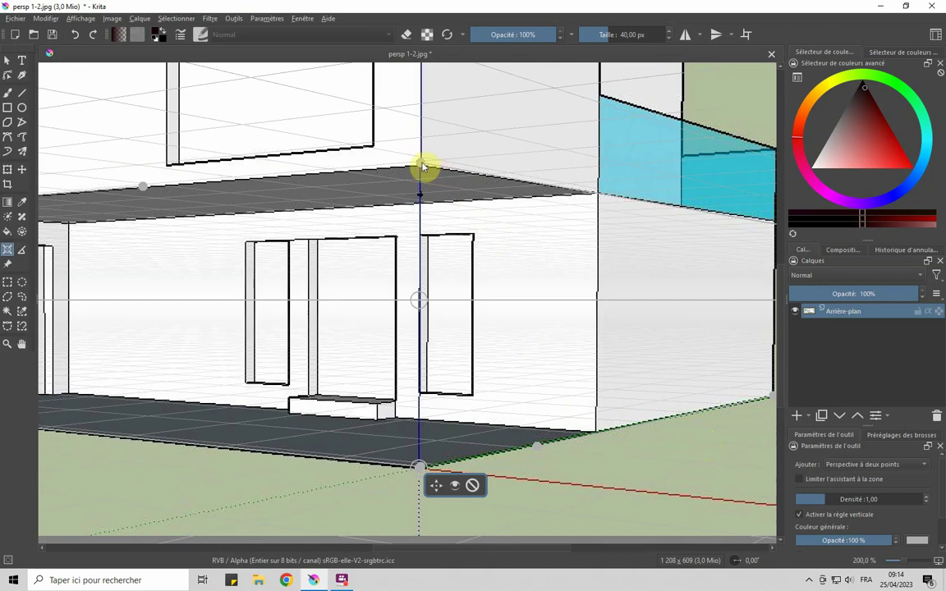
drag(422, 168, 421, 170)
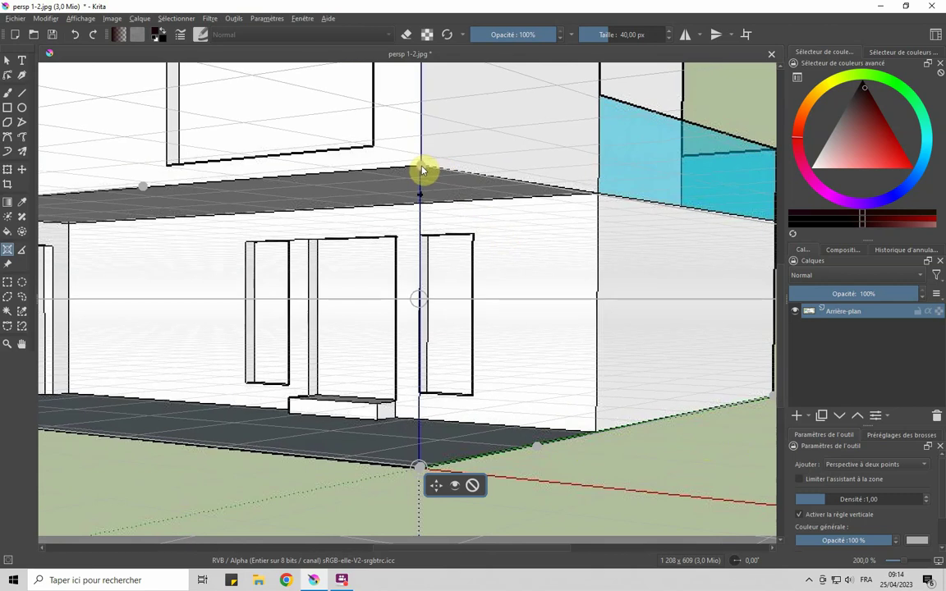
scroll(364, 266, down, 2)
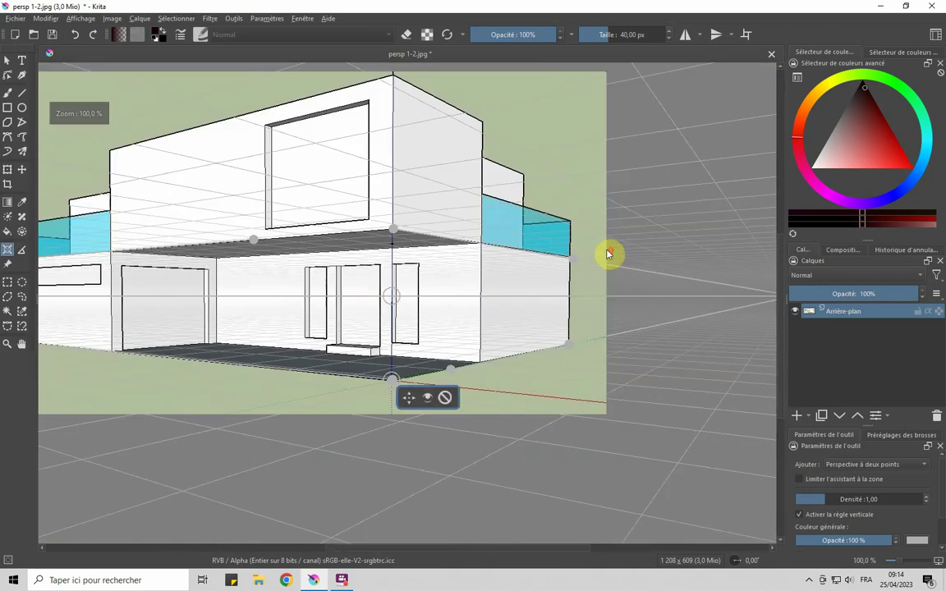
scroll(532, 291, up, 3)
scroll(517, 295, up, 3)
drag(523, 261, 504, 252)
scroll(673, 320, down, 4)
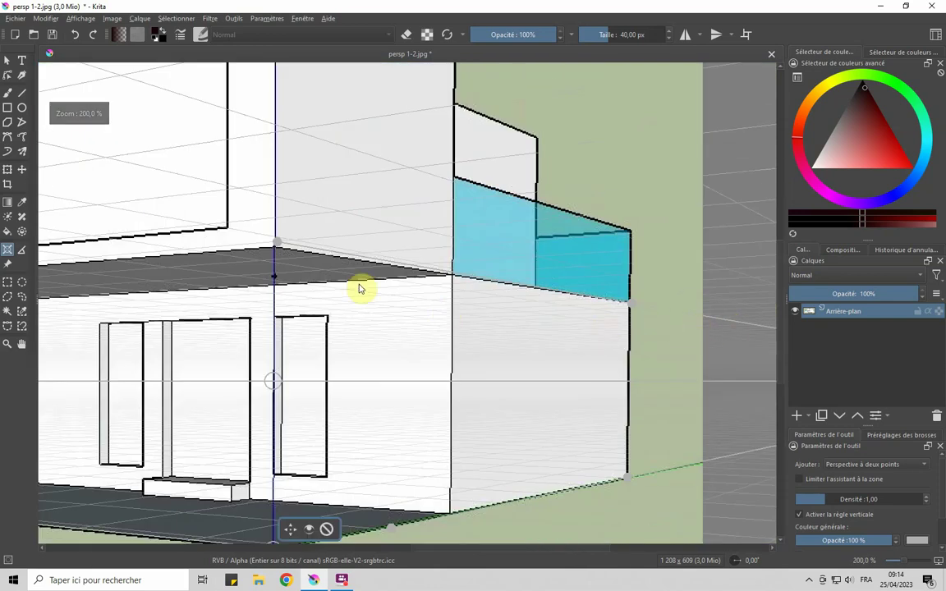
drag(277, 243, 279, 251)
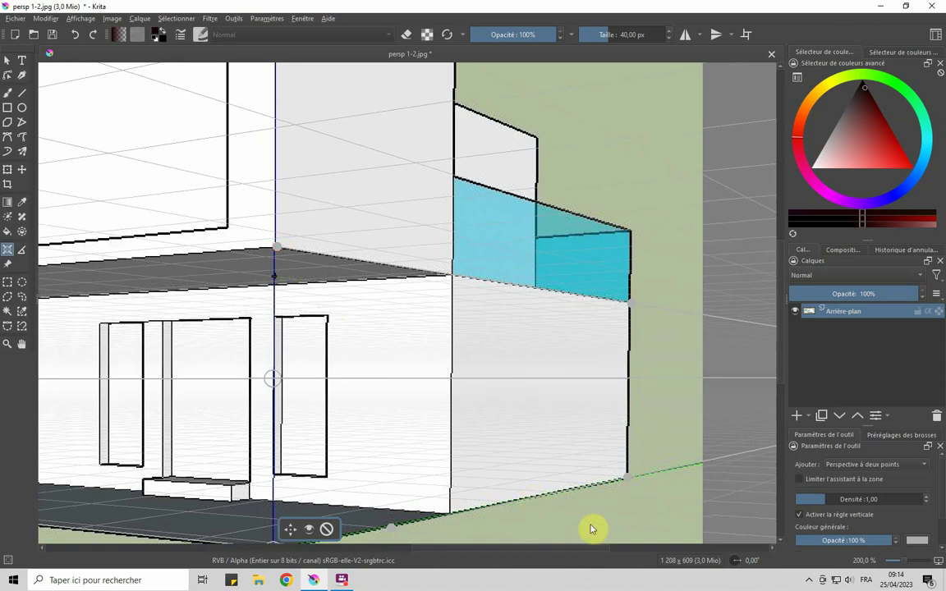
scroll(606, 502, up, 4)
scroll(641, 496, up, 2)
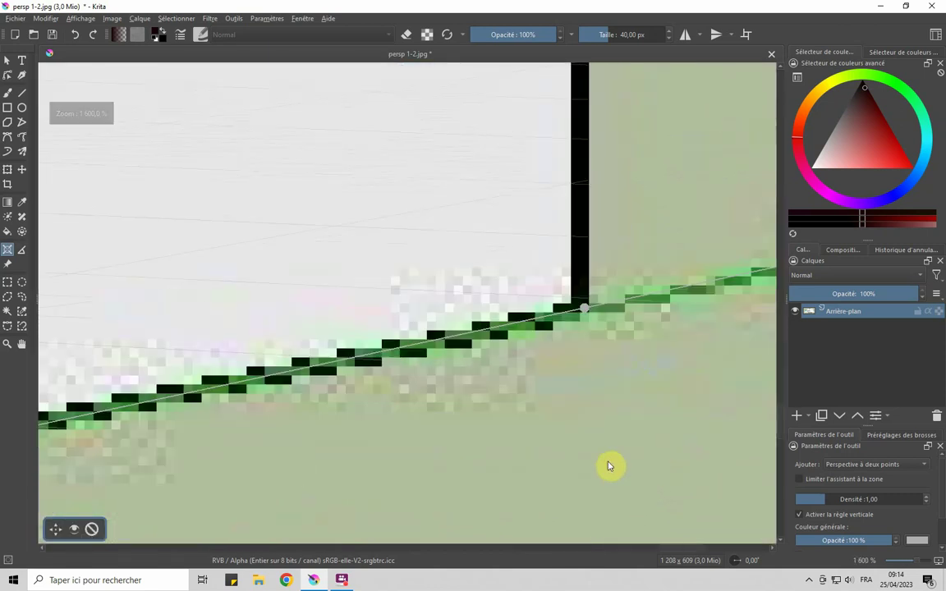
scroll(608, 467, down, 2)
scroll(591, 467, down, 3)
scroll(418, 491, down, 1)
scroll(438, 479, down, 1)
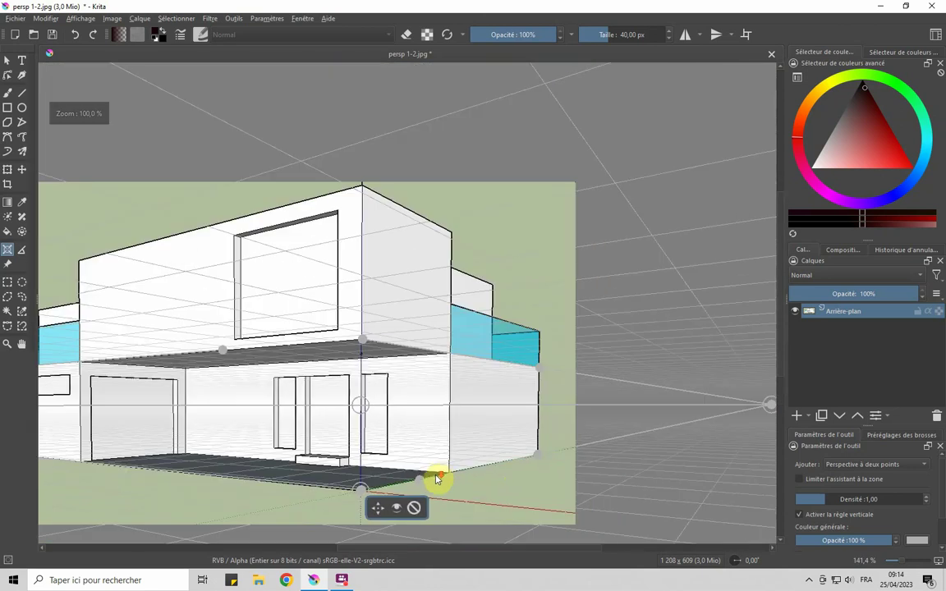
scroll(718, 271, down, 2)
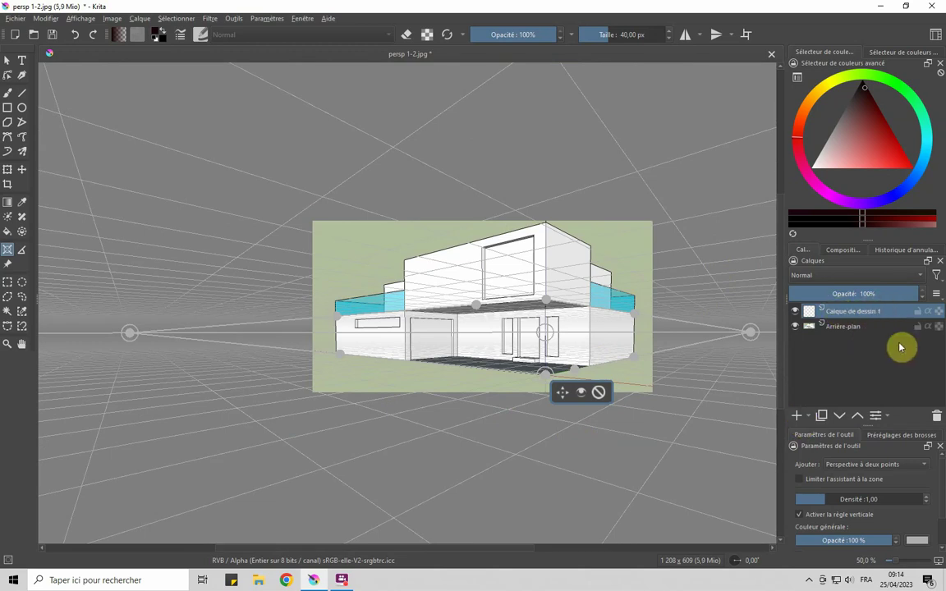
Step: Lock the Arrière-plan render layer and lower its opacity to 48%
click(849, 328)
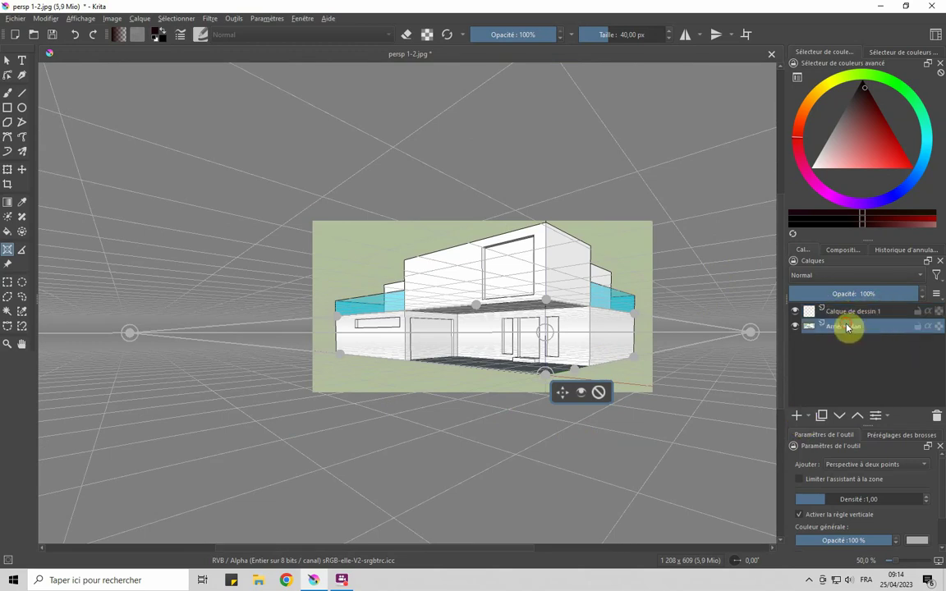
mouse_move(854, 326)
click(916, 327)
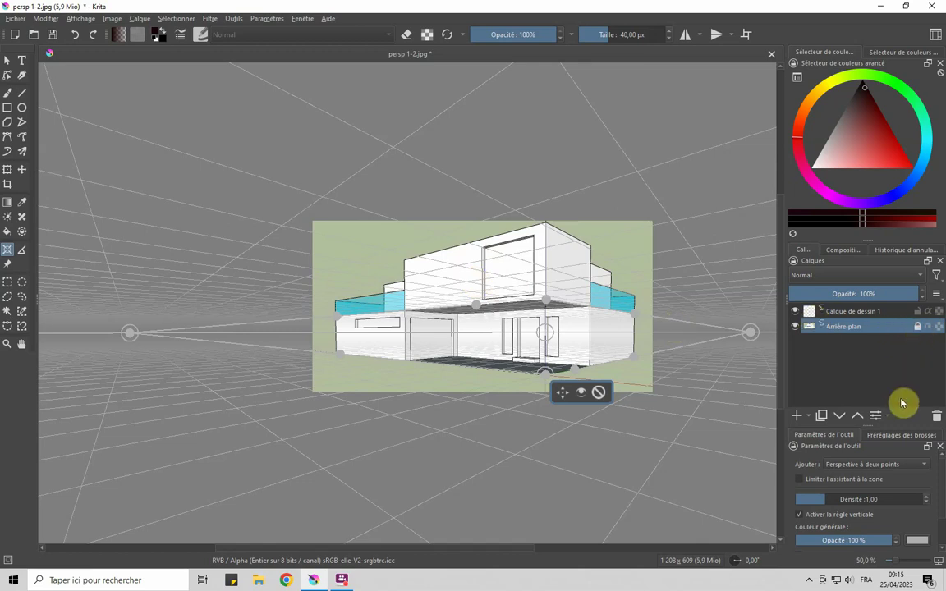
click(849, 290)
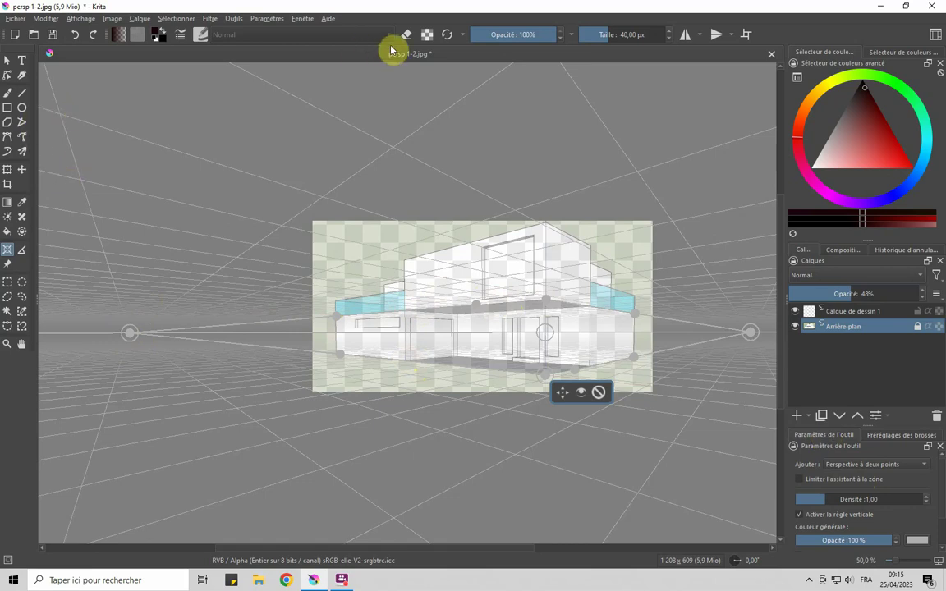
scroll(384, 343, up, 2)
scroll(410, 333, up, 1)
scroll(431, 320, down, 1)
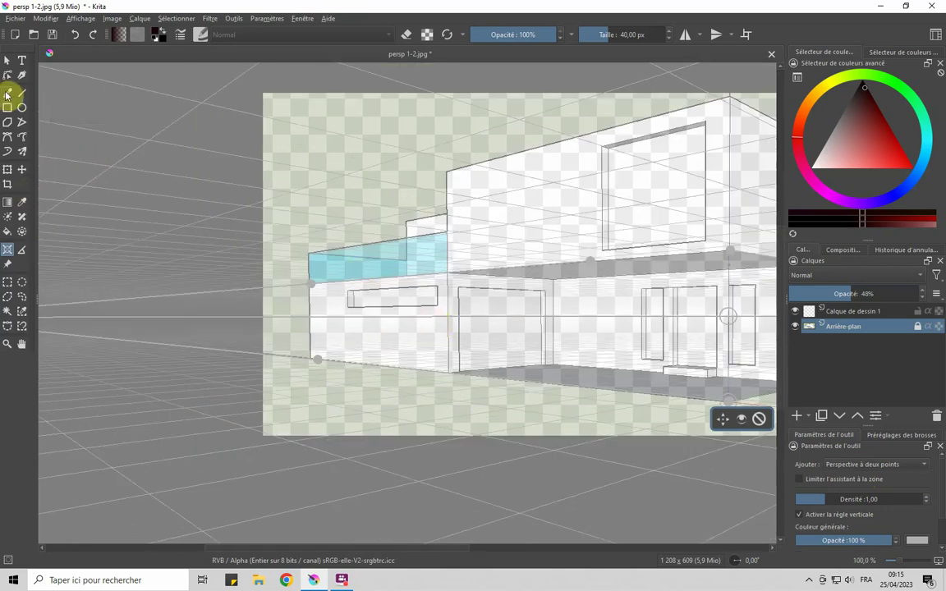
Step: On Calque de dessin 1, draw a freehand test stroke and erase it at 95% opacity
click(7, 94)
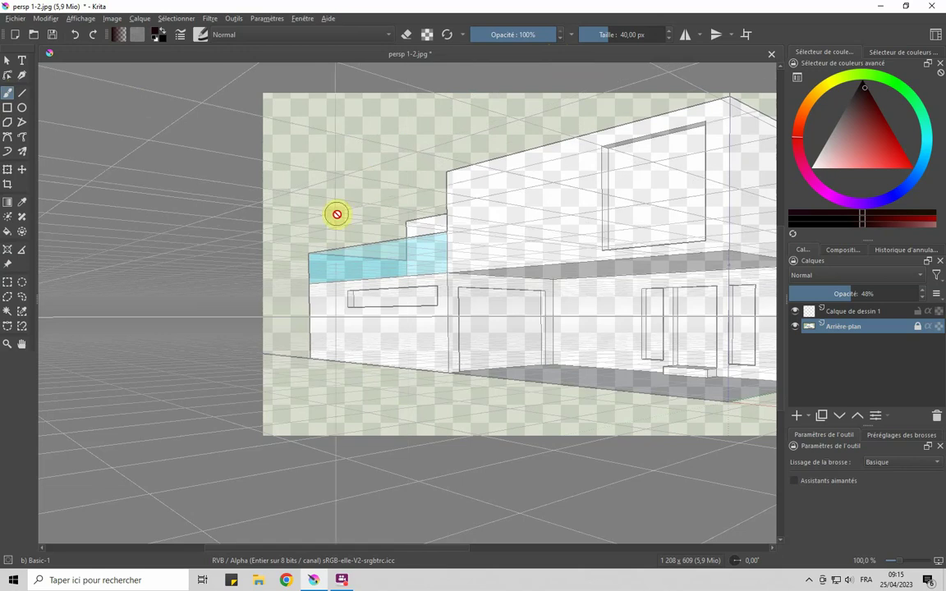
click(310, 206)
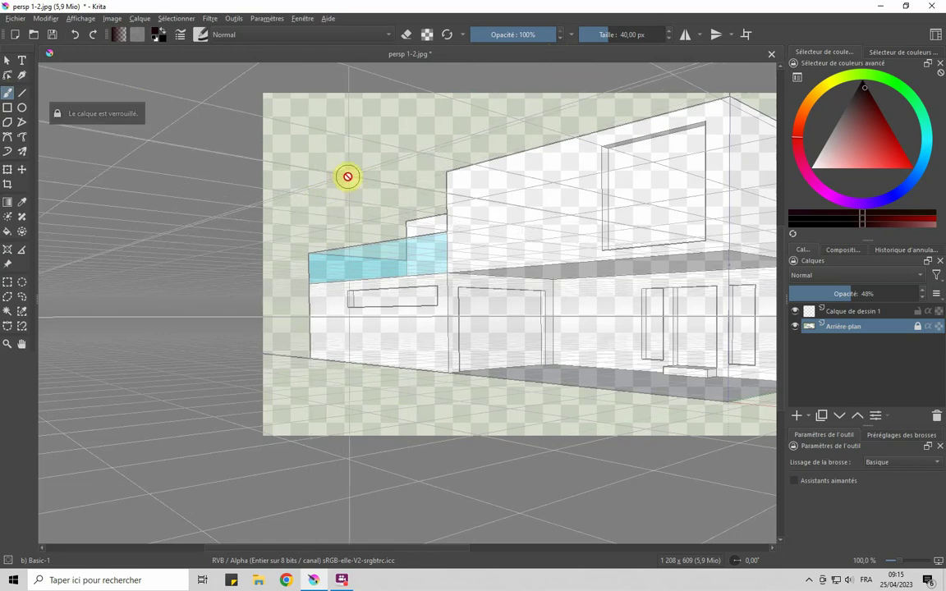
click(841, 311)
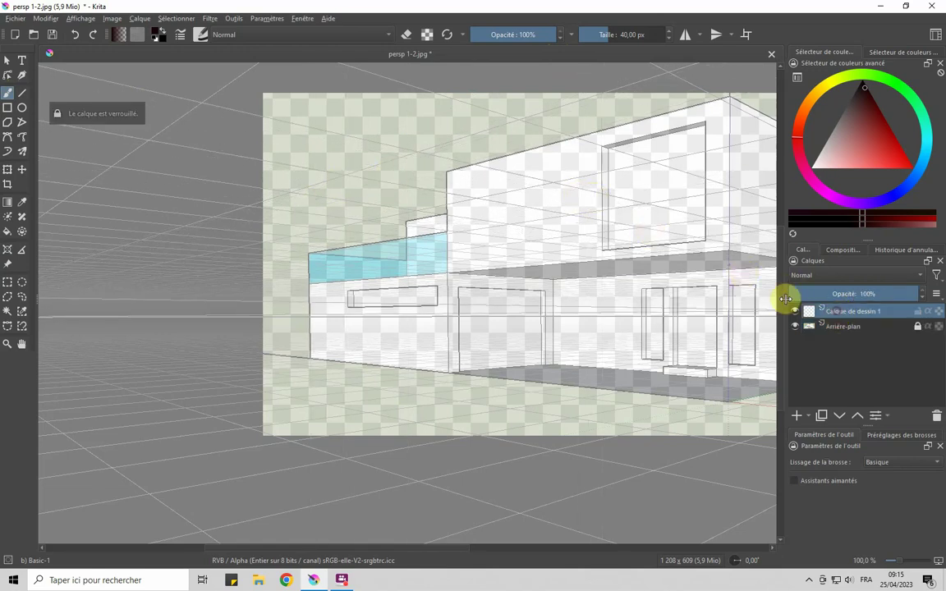
drag(311, 196, 334, 167)
key(i)
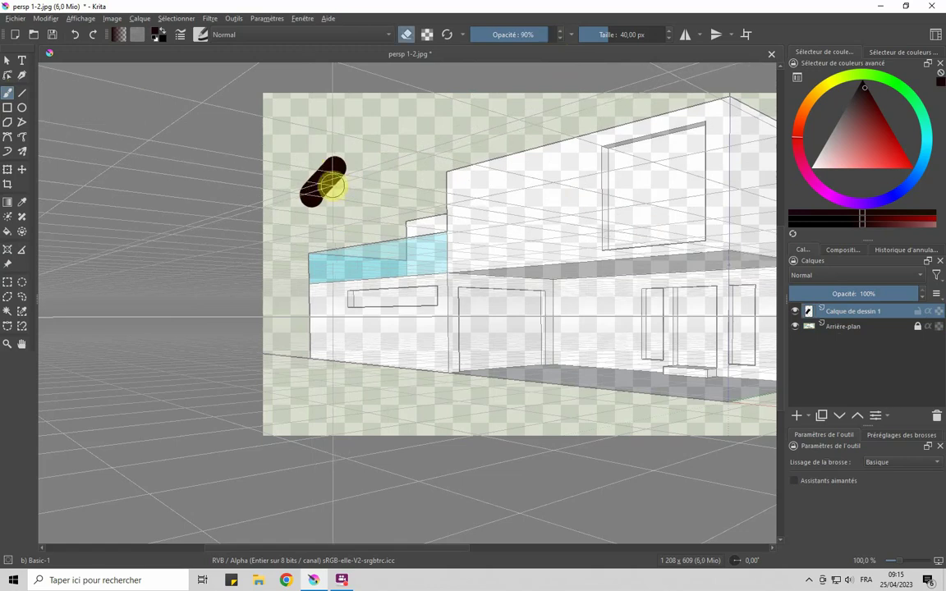
mouse_move(332, 187)
mouse_down()
mouse_move(313, 193)
mouse_move(318, 188)
mouse_move(311, 217)
mouse_up()
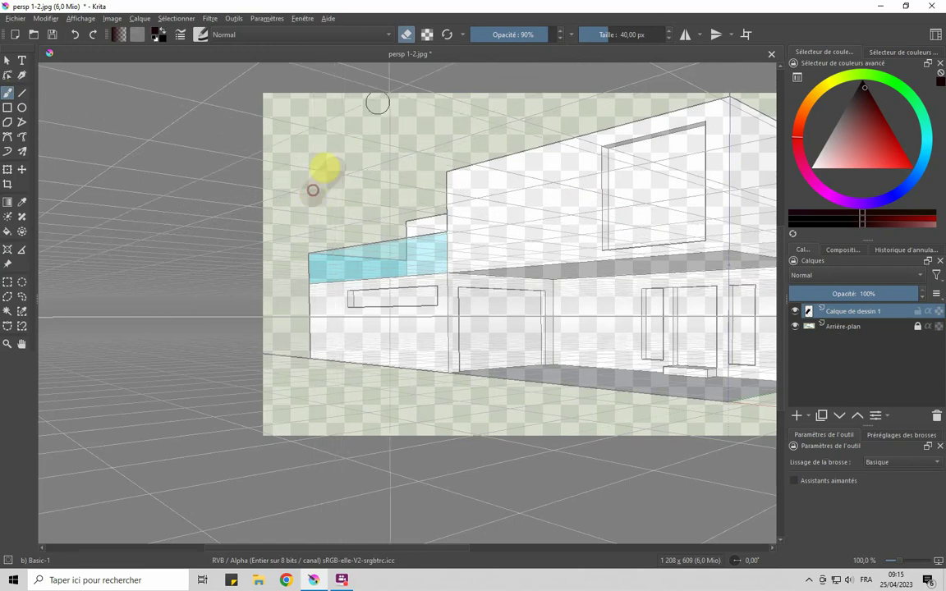
click(562, 33)
mouse_move(333, 174)
mouse_down()
mouse_move(322, 200)
mouse_move(331, 182)
mouse_move(313, 184)
mouse_up()
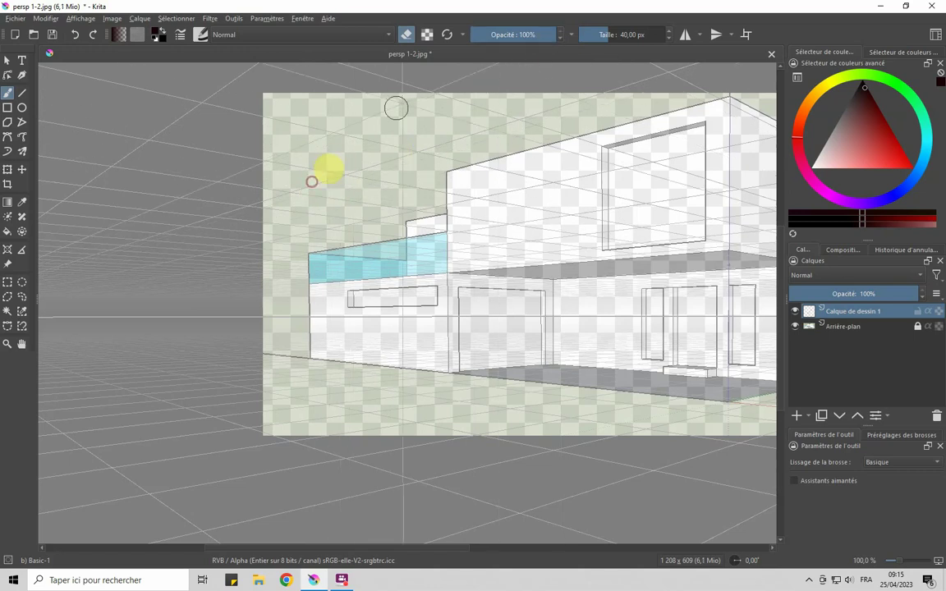
Step: Shrink the brush to 0.95 px, then draw and erase a test stroke
key(e)
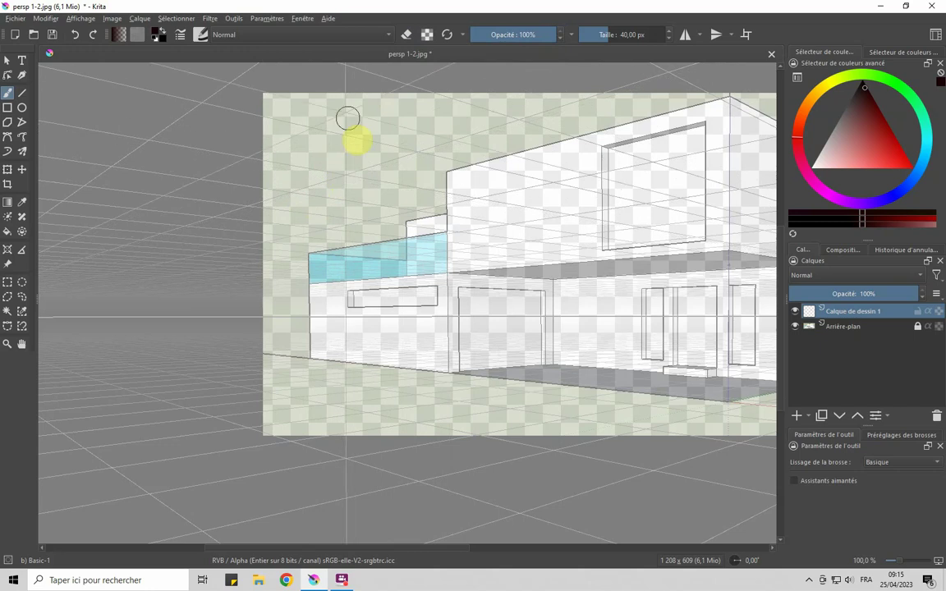
click(583, 35)
drag(329, 197, 363, 151)
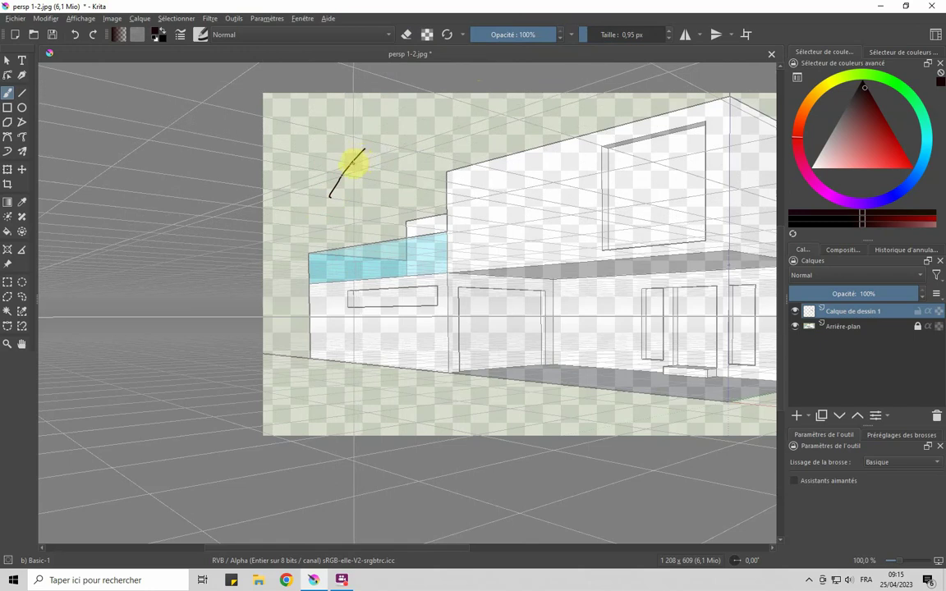
key(e)
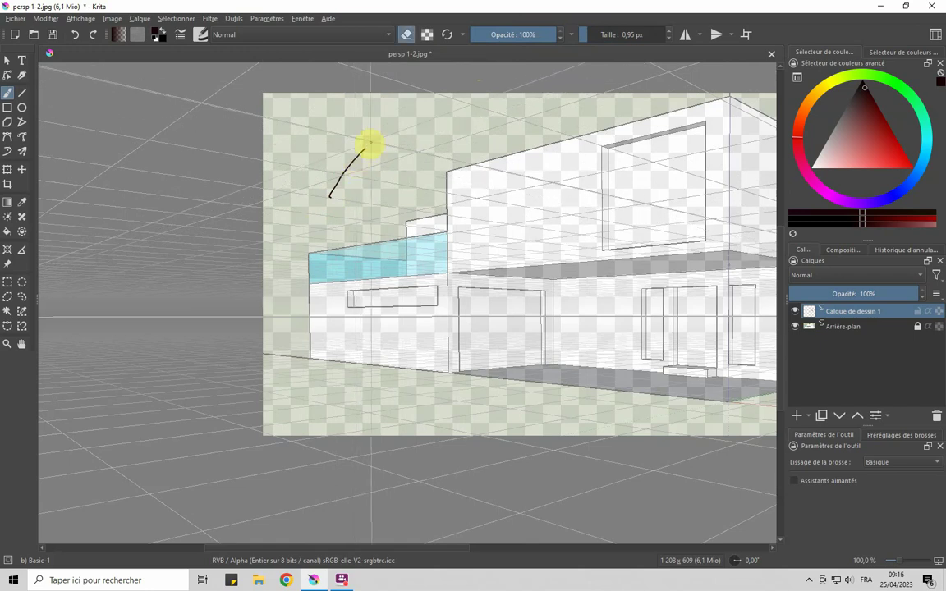
drag(356, 153, 331, 194)
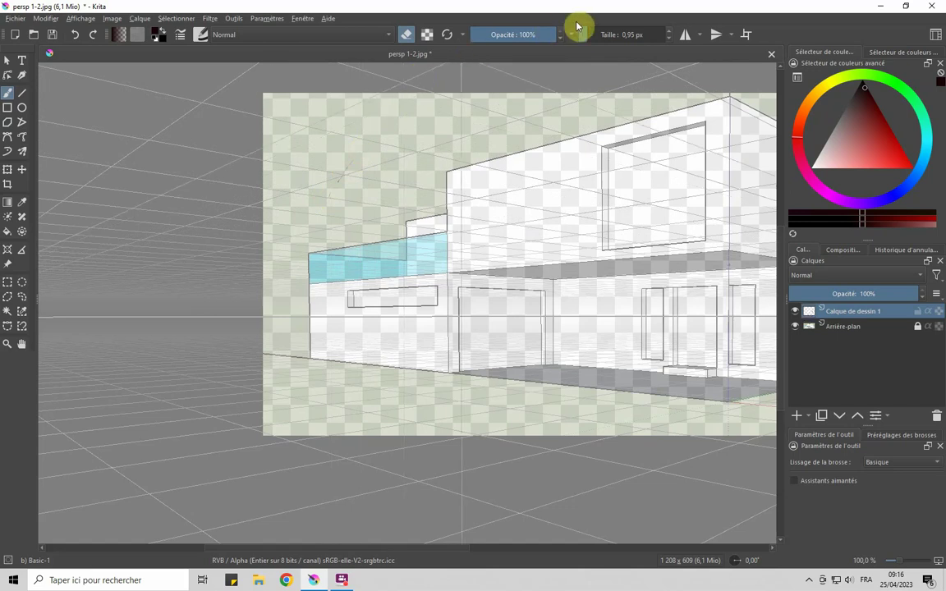
mouse_move(586, 30)
mouse_down()
mouse_move(608, 31)
mouse_move(584, 33)
mouse_up()
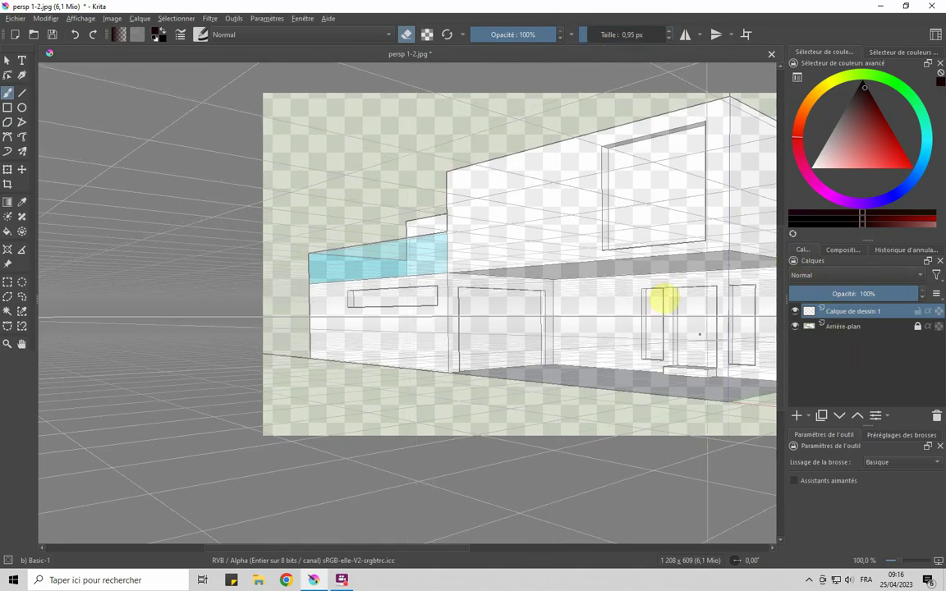
Step: Enable 'Assistants aimantés' snapping and try a bottom-edge line, undoing it
click(796, 481)
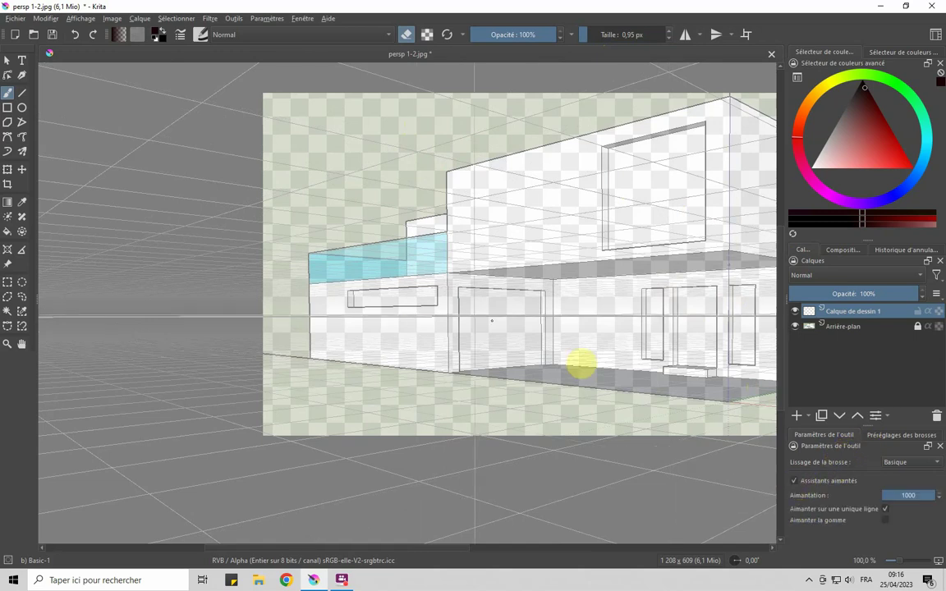
click(308, 359)
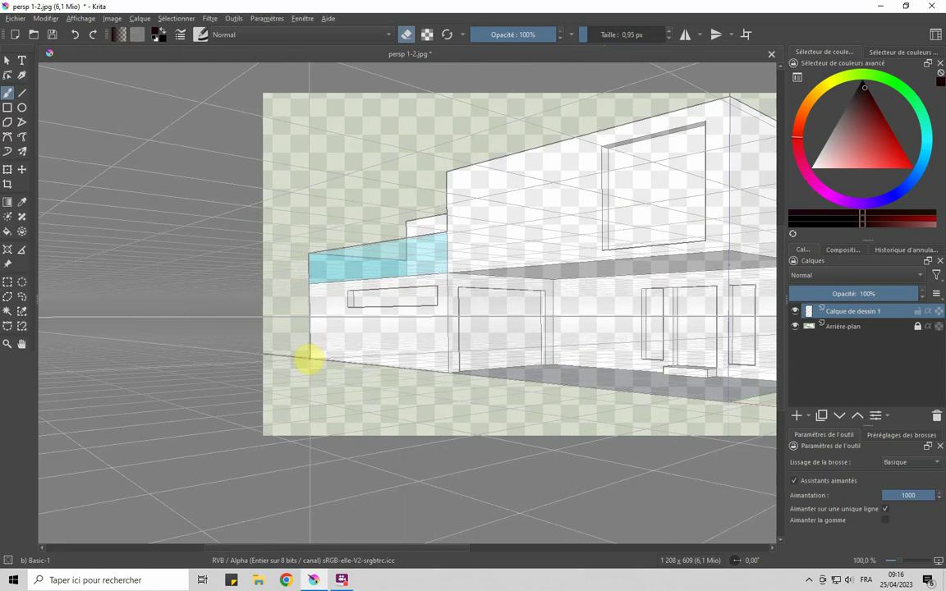
mouse_move(309, 359)
mouse_down()
mouse_move(326, 356)
mouse_move(302, 382)
mouse_up()
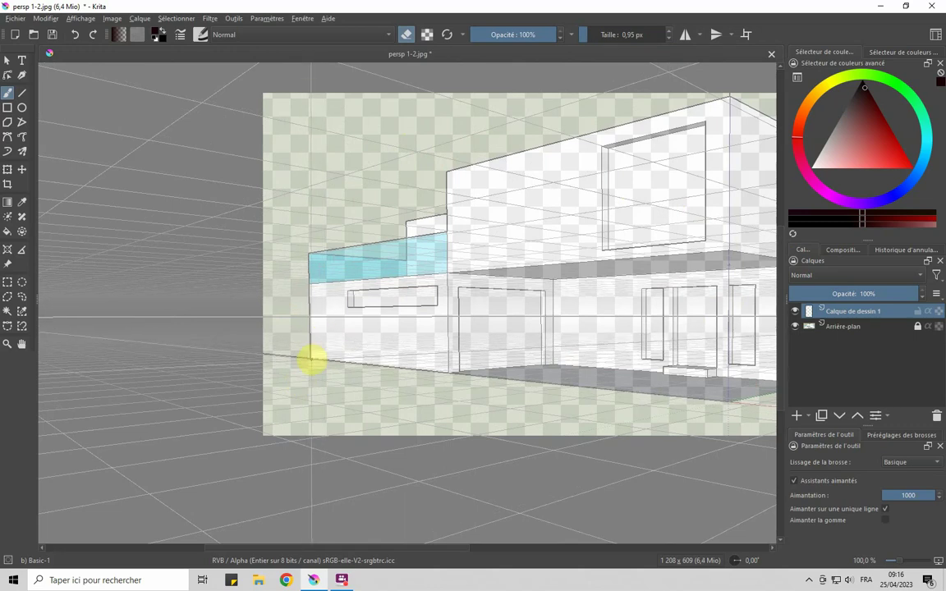
click(311, 356)
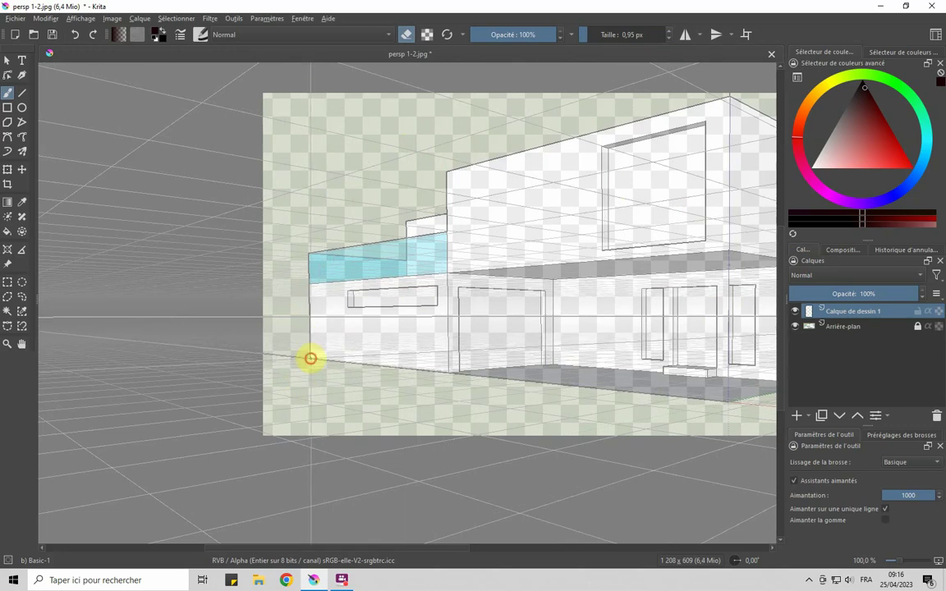
drag(311, 358, 489, 400)
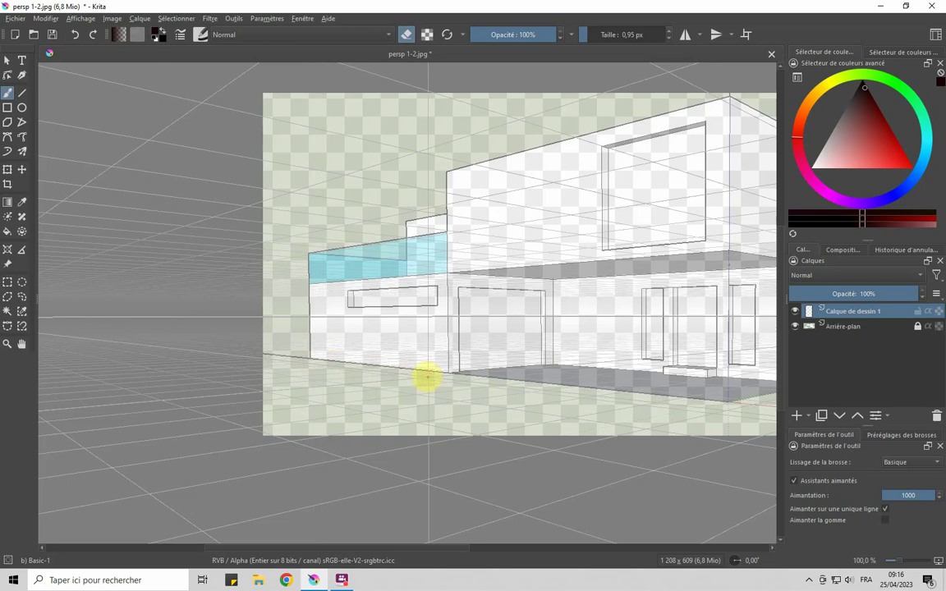
key(ctrl+z)
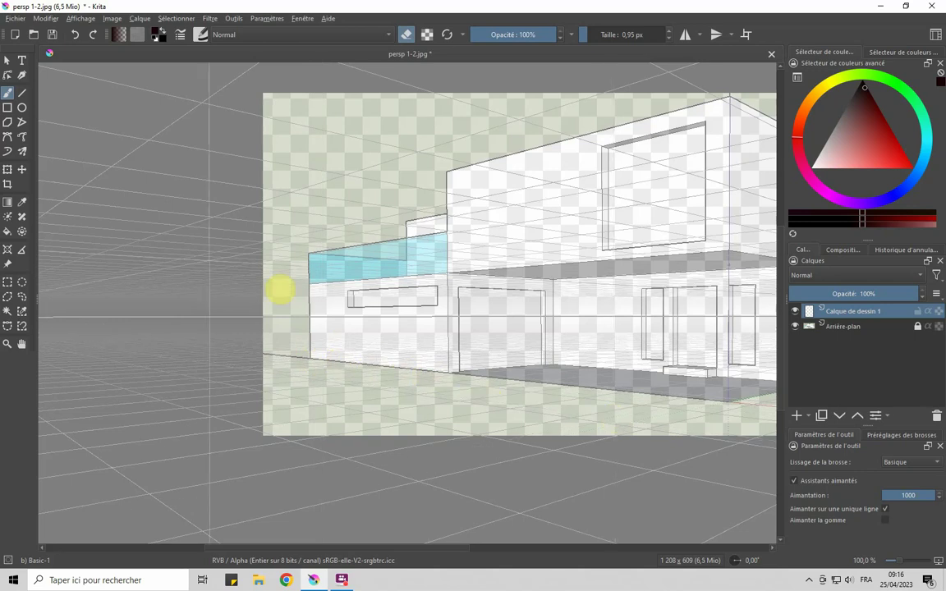
click(406, 35)
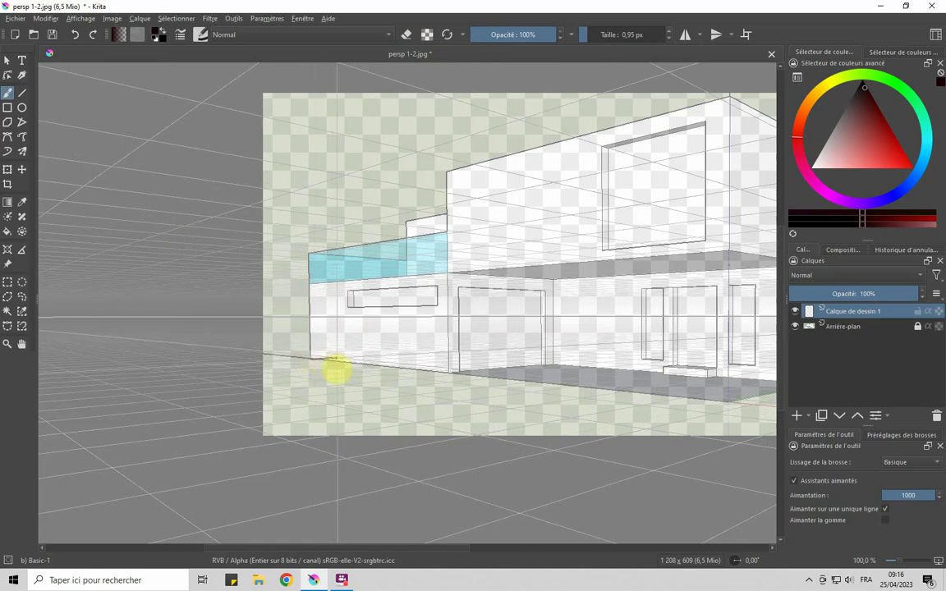
Step: Trace the lower left block's bottom edge, both vertical corners and top edge
drag(311, 363, 308, 360)
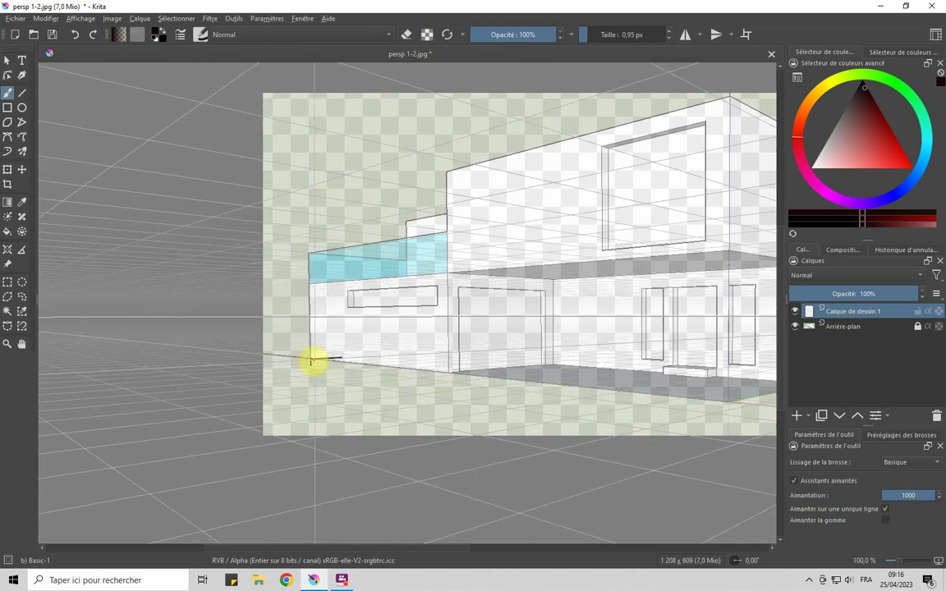
drag(326, 363, 448, 371)
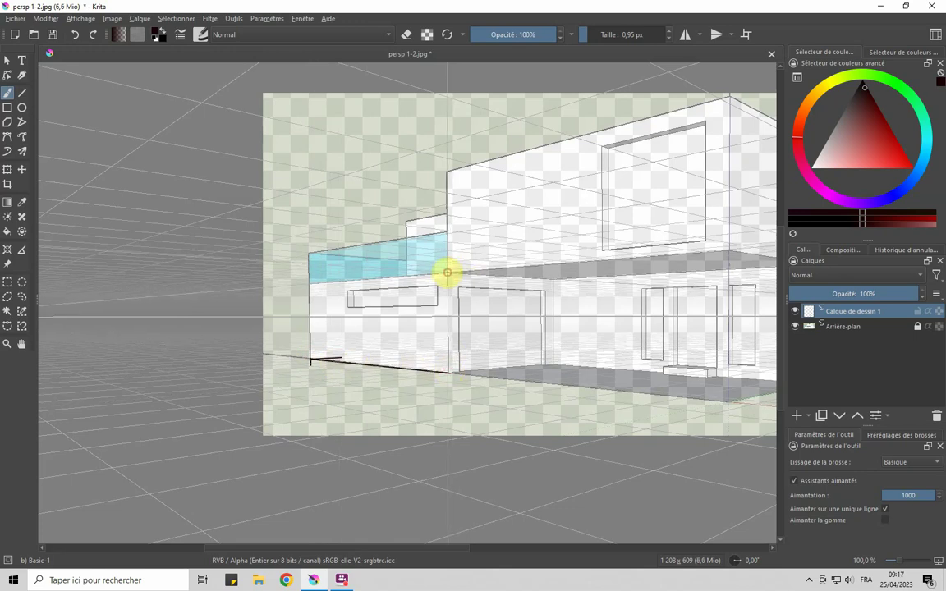
drag(444, 373, 447, 273)
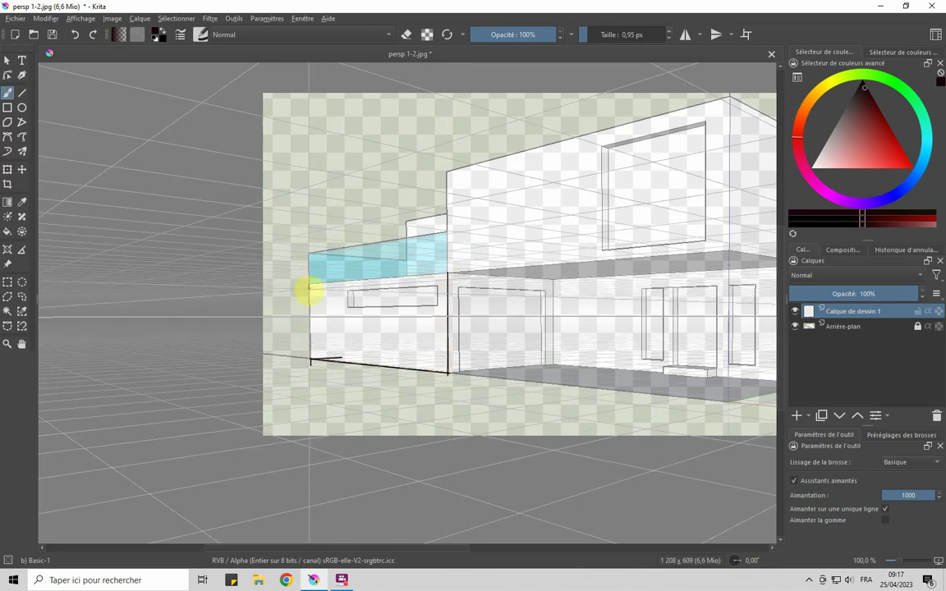
drag(310, 358, 309, 283)
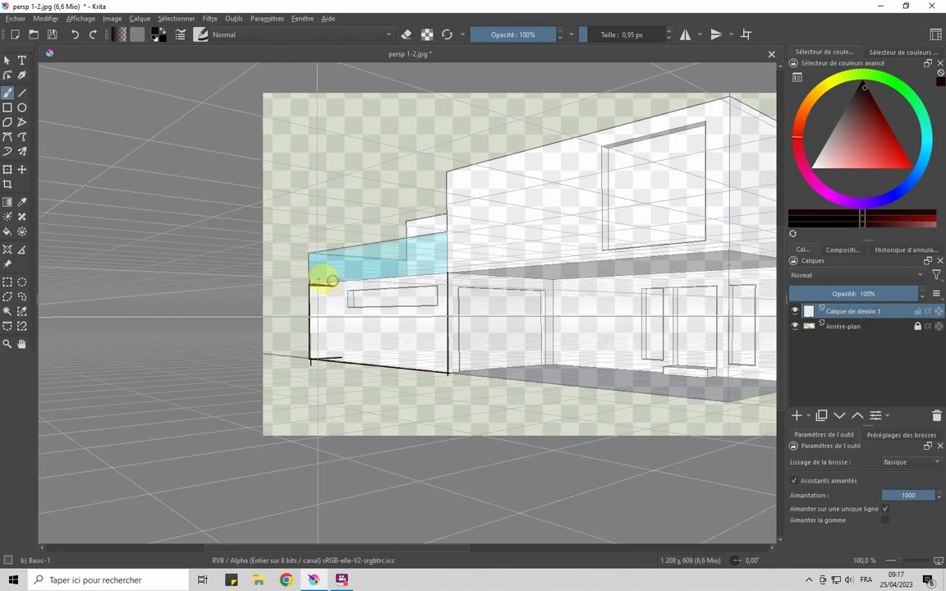
click(310, 285)
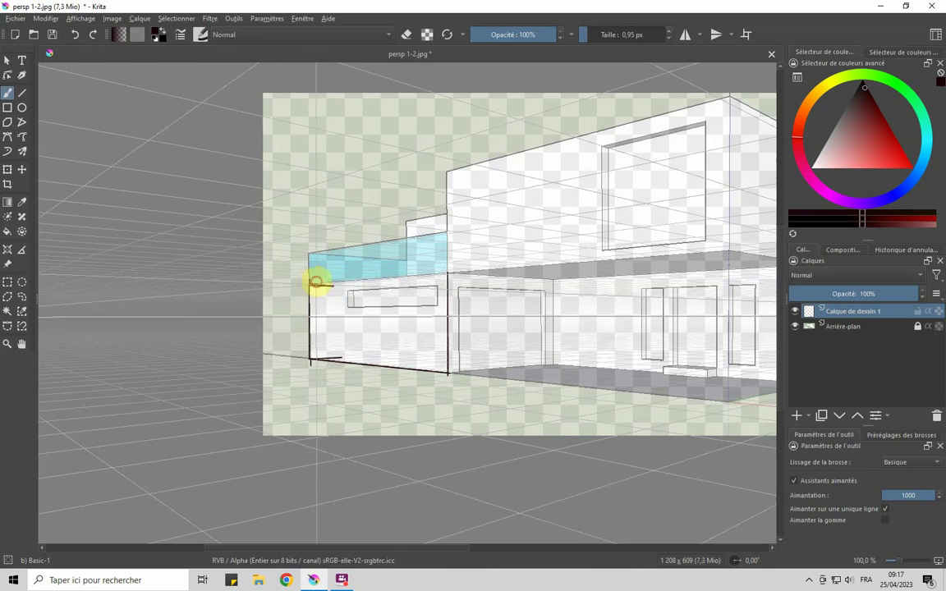
click(311, 284)
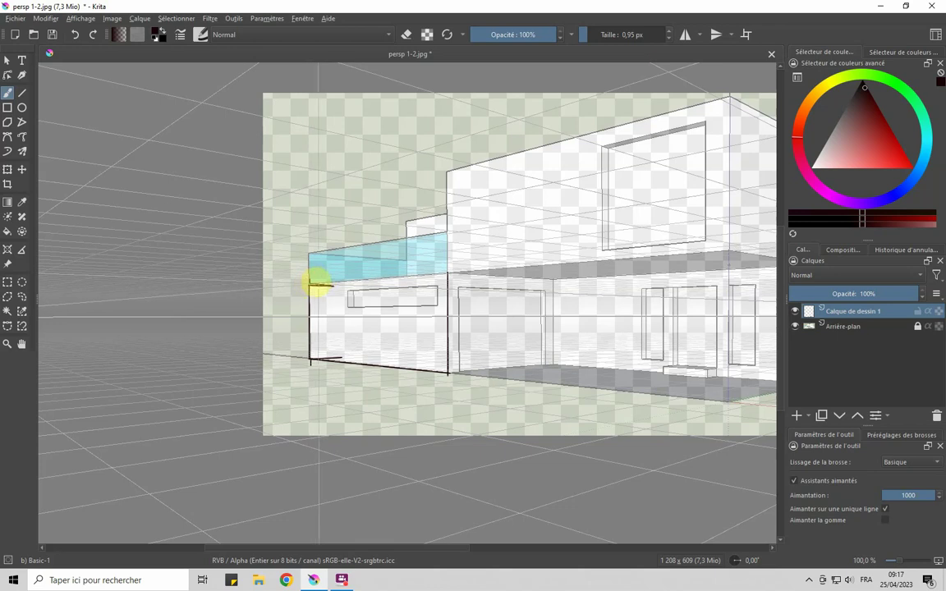
drag(352, 269, 353, 268)
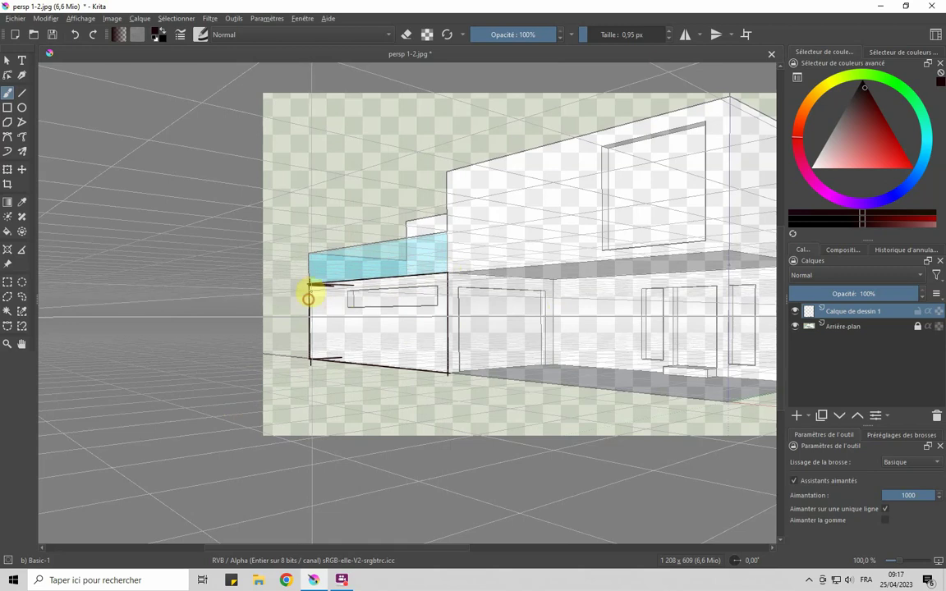
drag(310, 256, 309, 271)
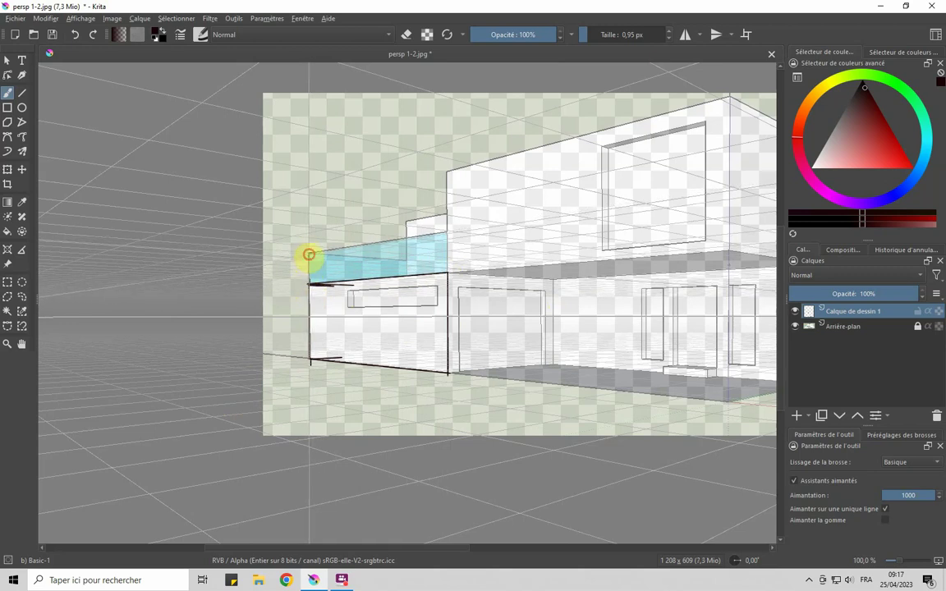
key(ctrl+z)
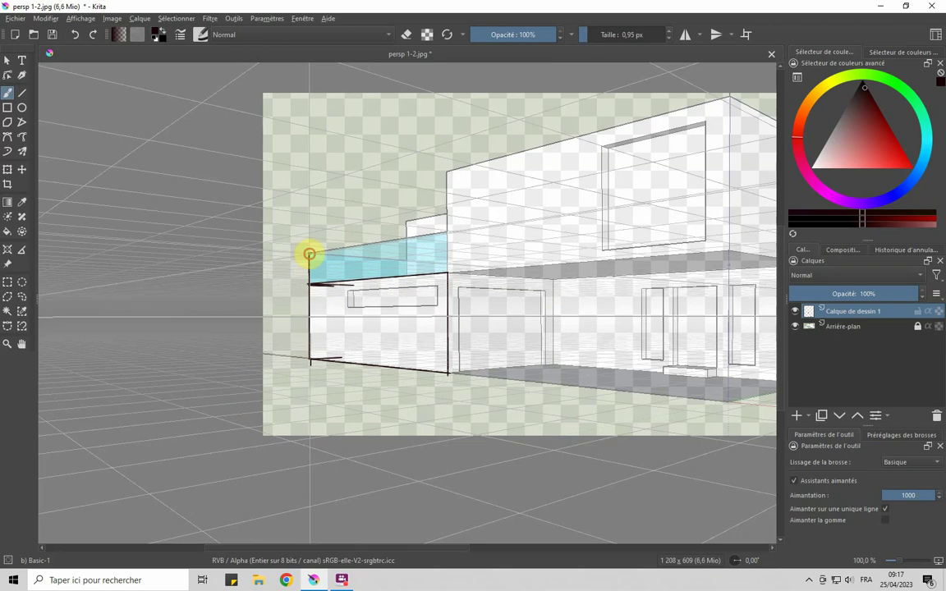
Step: Fade Arrière-plan to 23% opacity, then return to Calque de dessin 1 and undo a partial erase
click(835, 326)
drag(835, 294, 819, 294)
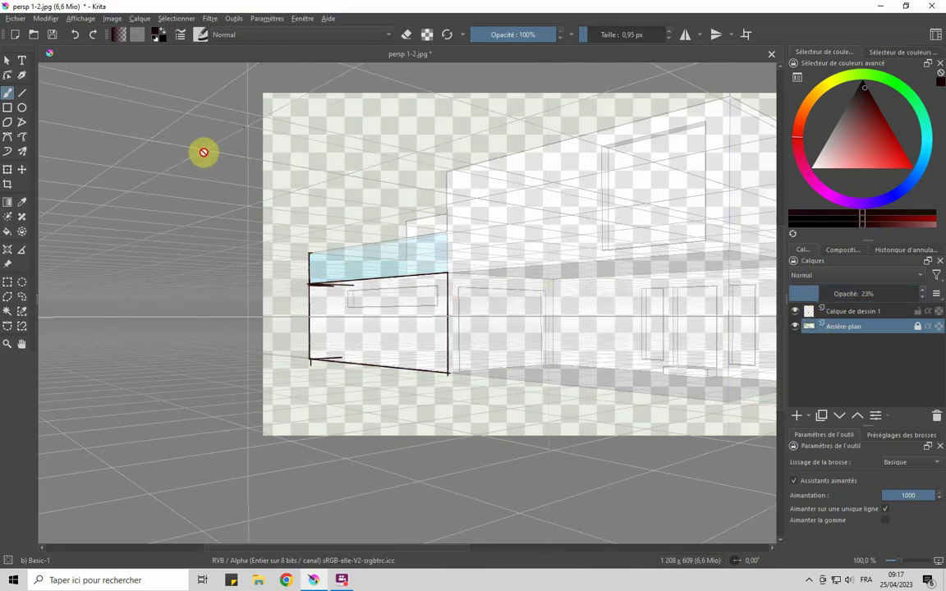
click(406, 34)
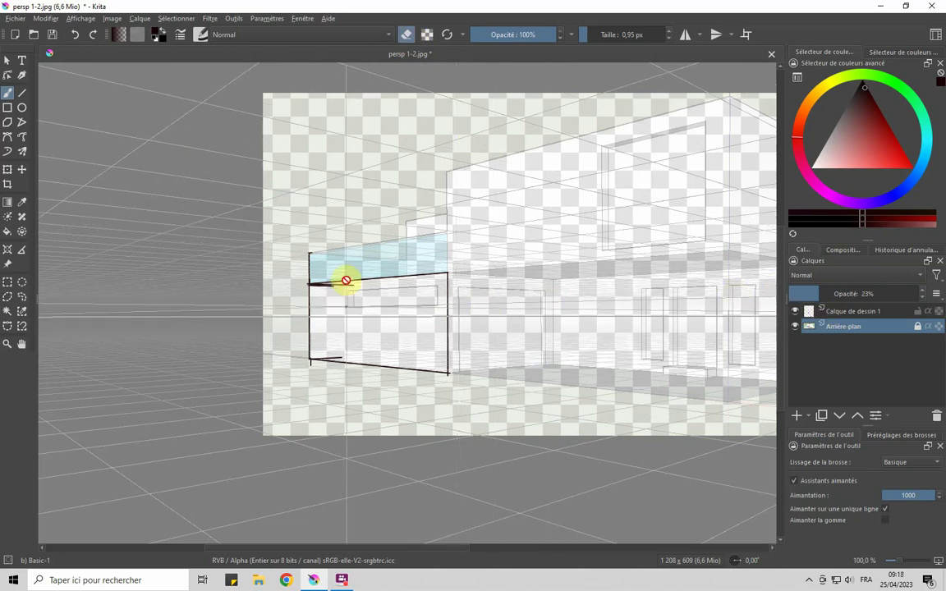
click(838, 311)
drag(355, 294, 334, 287)
key(ctrl+z)
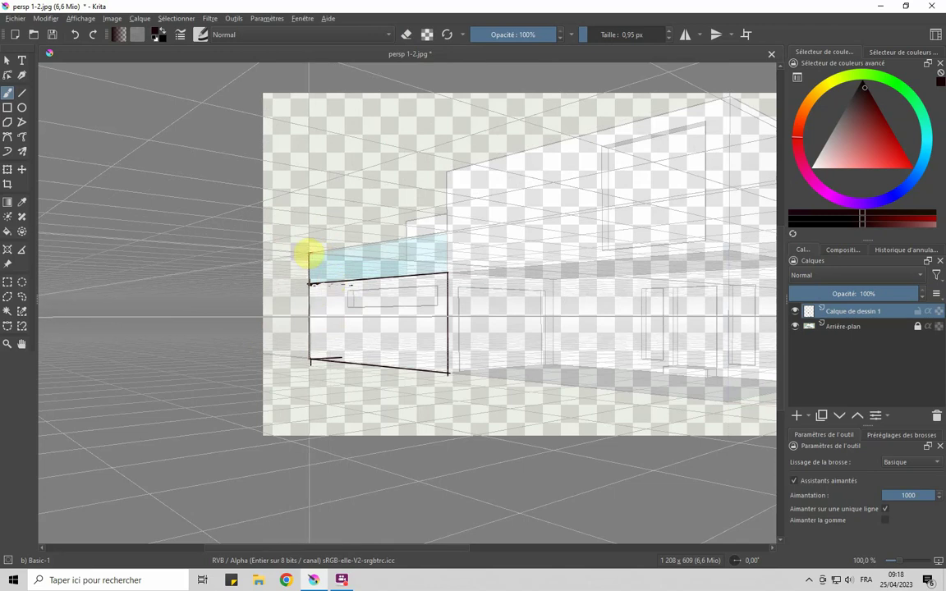
Step: Trace the blue band's top edge, the extended bottom edge and a vertical at its end
drag(316, 249, 318, 251)
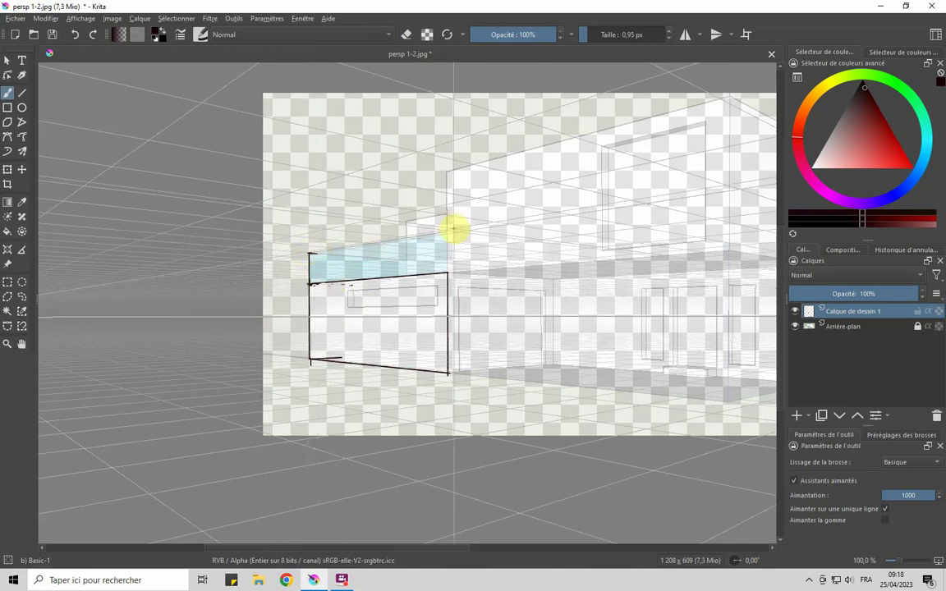
mouse_move(447, 273)
mouse_down()
mouse_move(443, 238)
mouse_move(318, 269)
mouse_up()
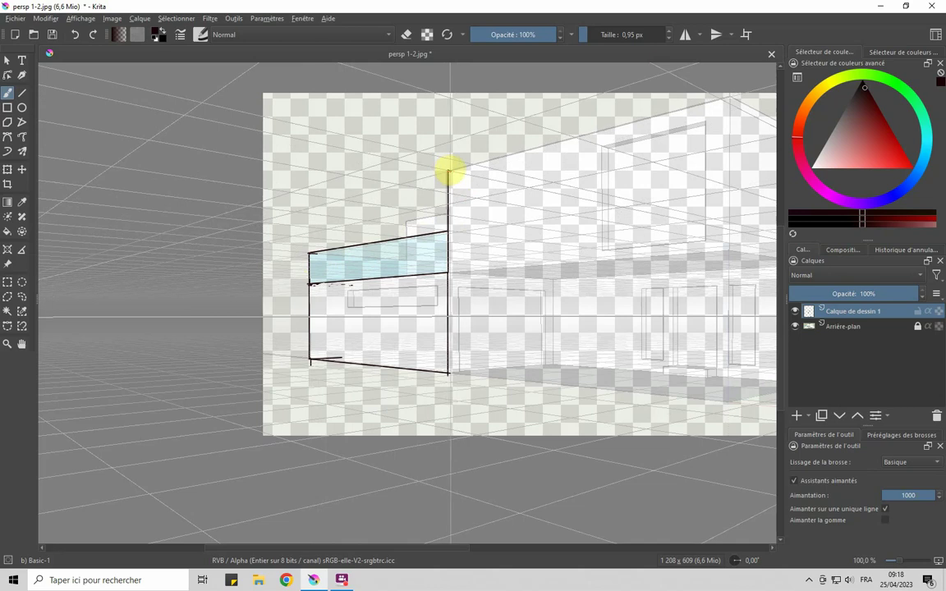
drag(449, 171, 462, 173)
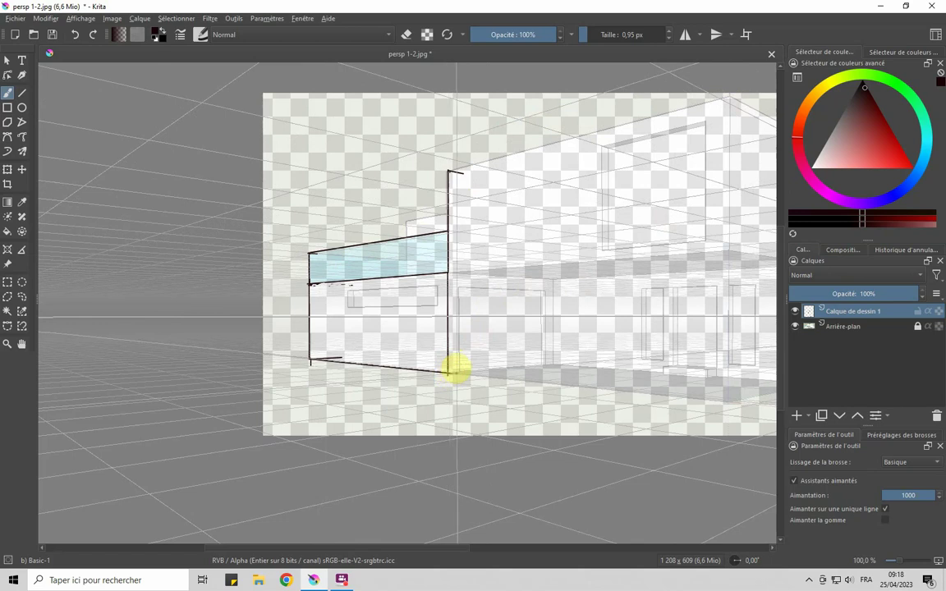
drag(460, 363, 482, 348)
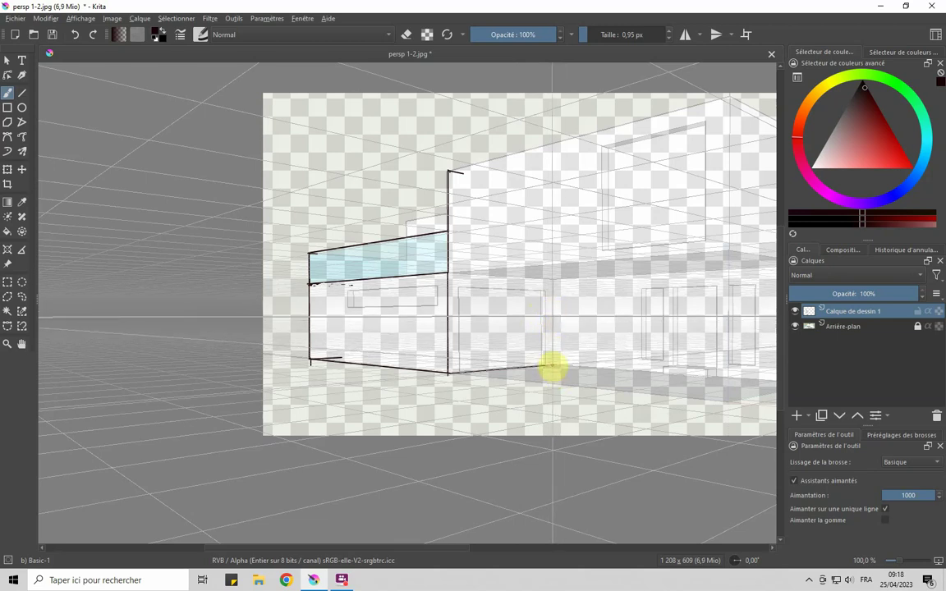
drag(552, 367, 534, 283)
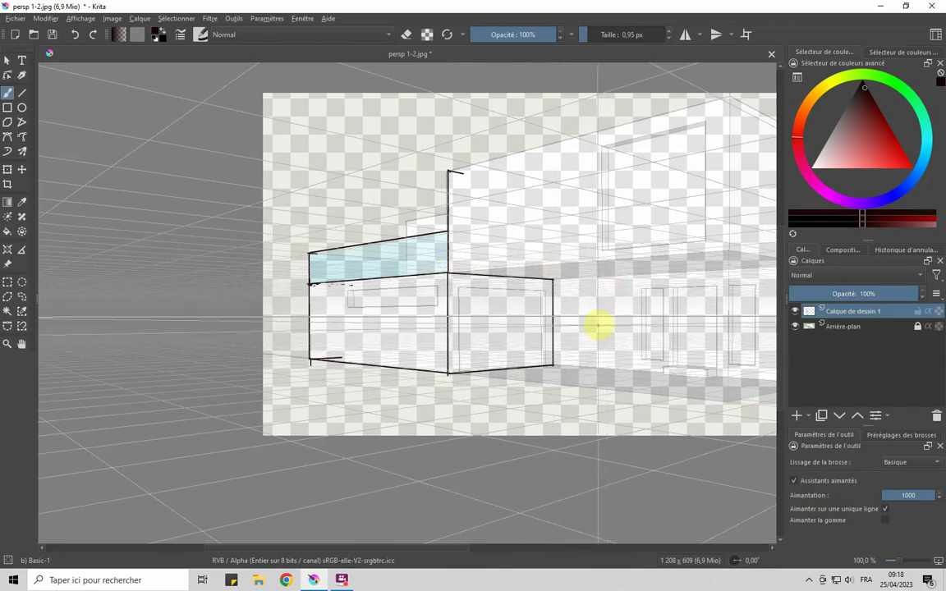
scroll(525, 337, down, 1)
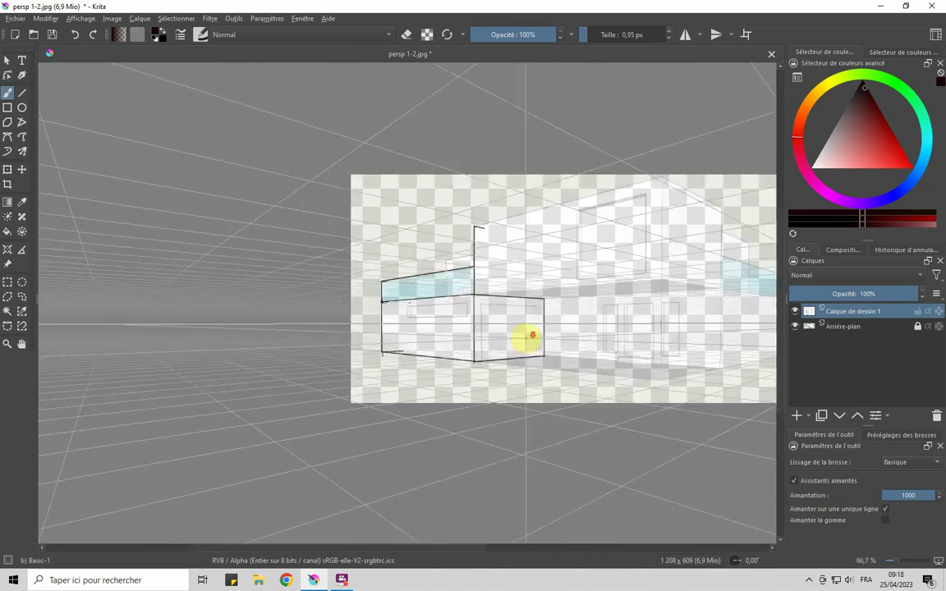
scroll(575, 361, down, 1)
scroll(723, 345, up, 1)
scroll(720, 345, up, 1)
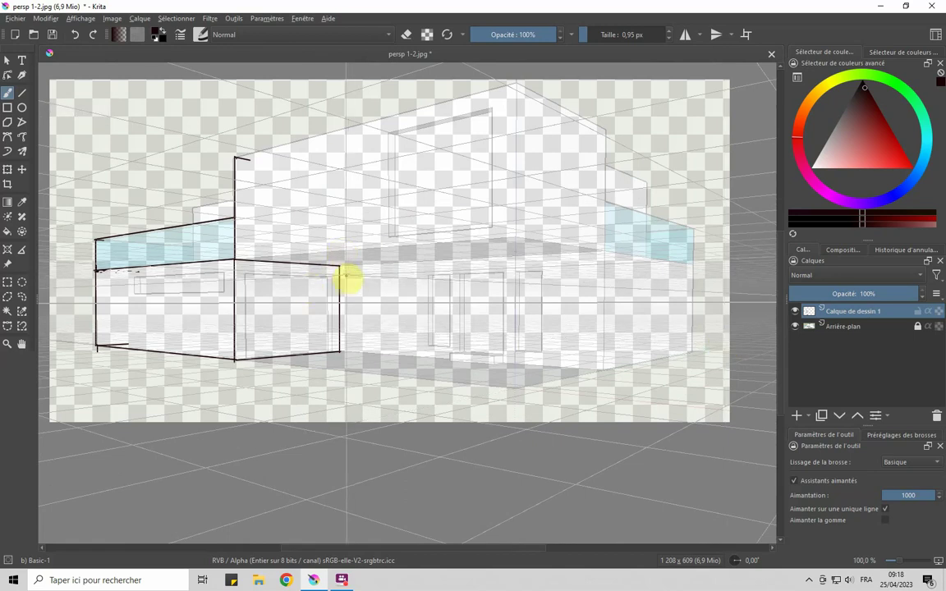
drag(340, 267, 339, 267)
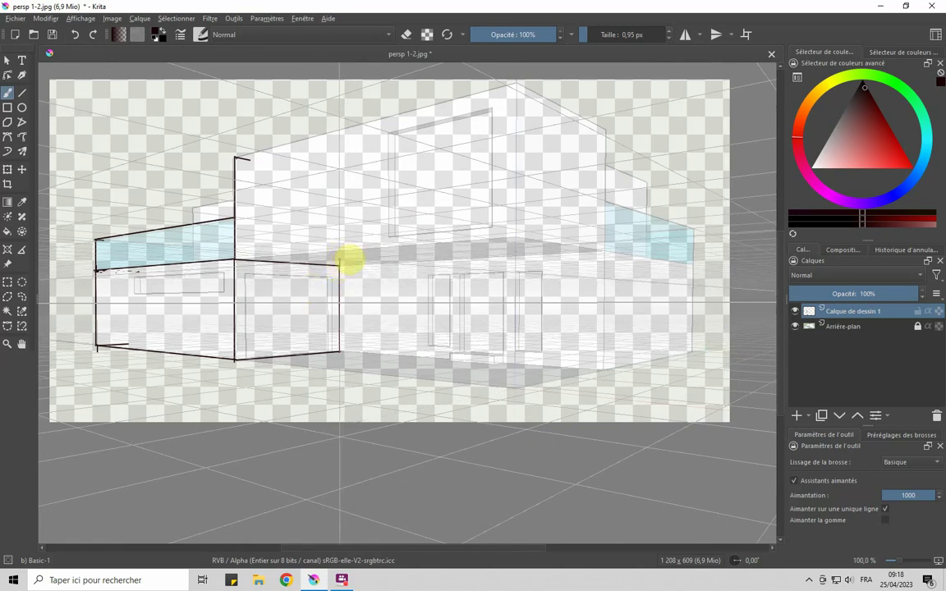
Step: Trace the lower storey's middle corner, top edge, right vertical and base to the right end
click(347, 263)
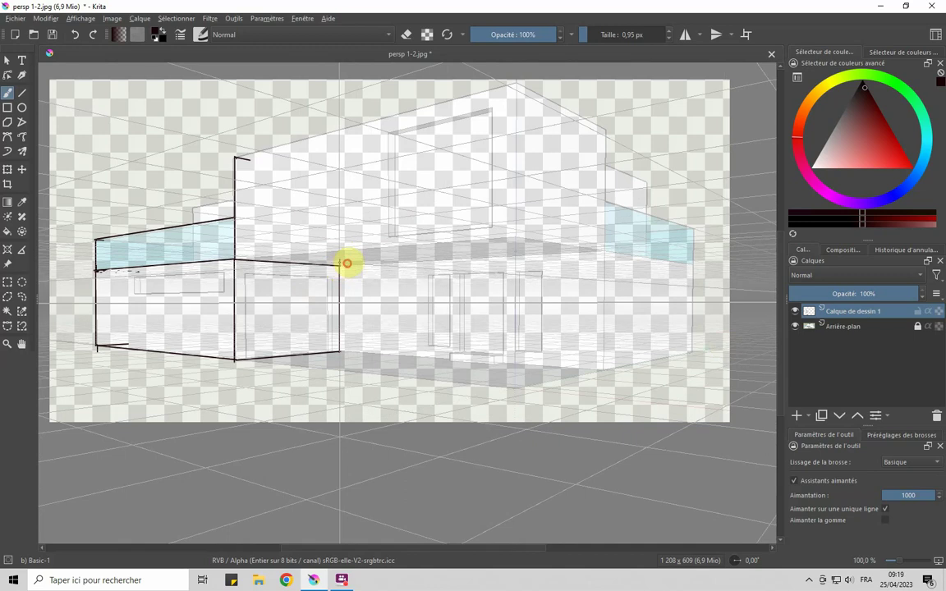
mouse_move(347, 263)
mouse_down()
mouse_move(339, 353)
mouse_move(604, 330)
mouse_up()
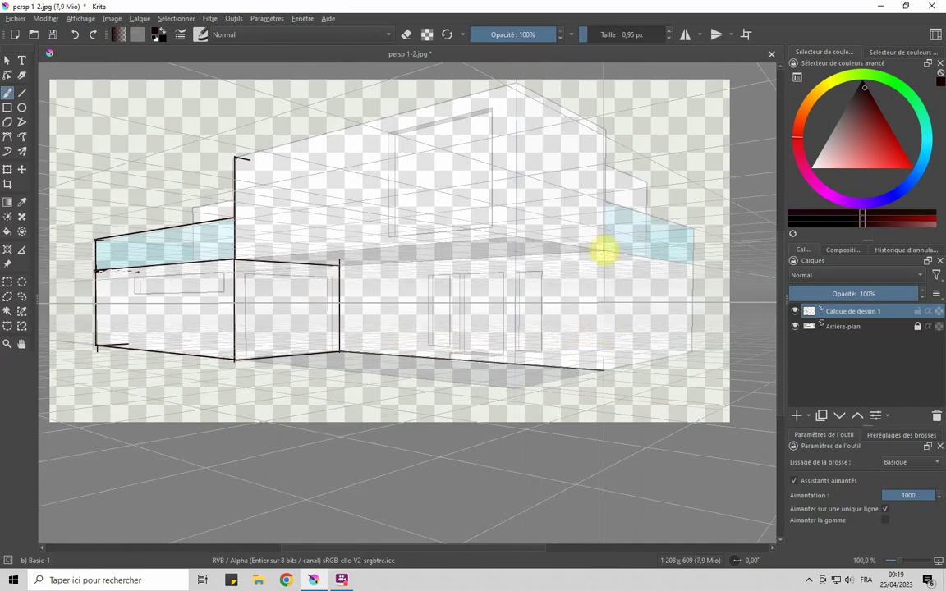
drag(603, 250, 622, 372)
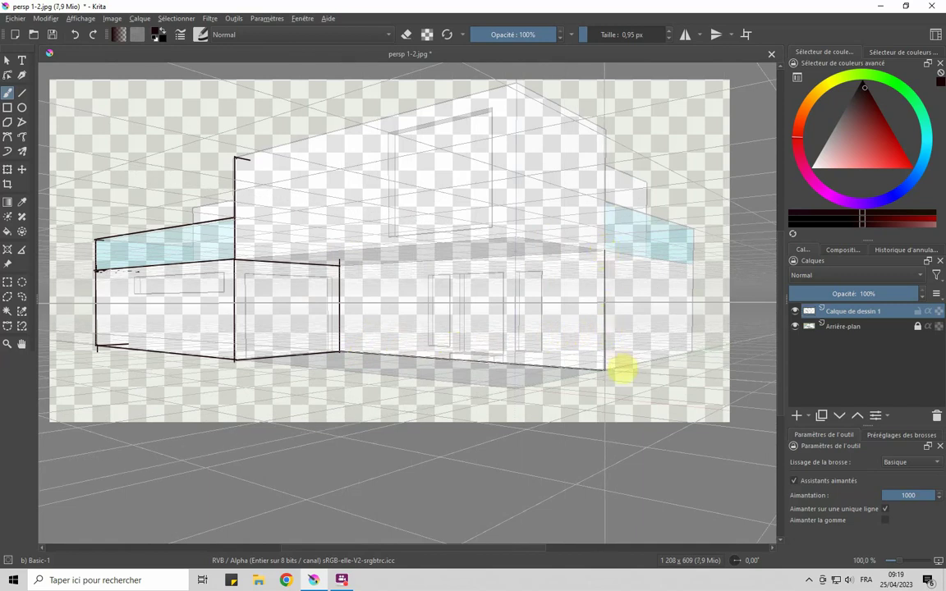
key(ctrl+z)
drag(604, 250, 338, 268)
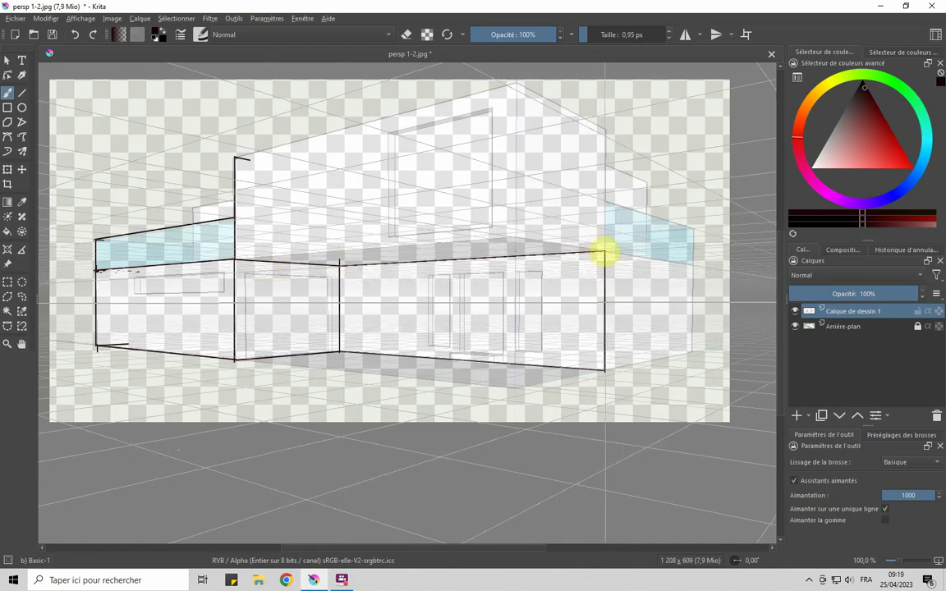
mouse_move(604, 251)
mouse_down()
mouse_move(693, 262)
mouse_move(695, 350)
mouse_up()
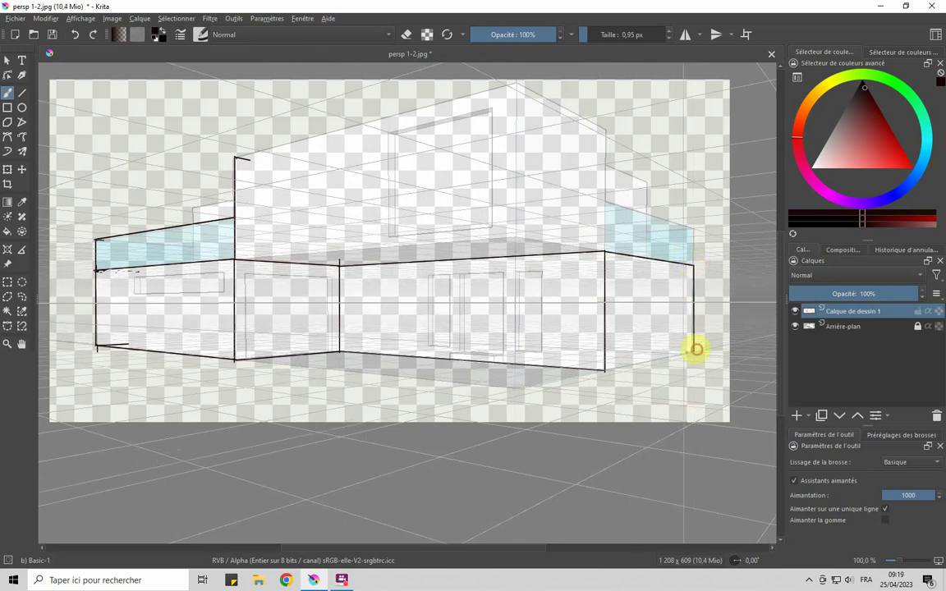
drag(604, 371, 691, 333)
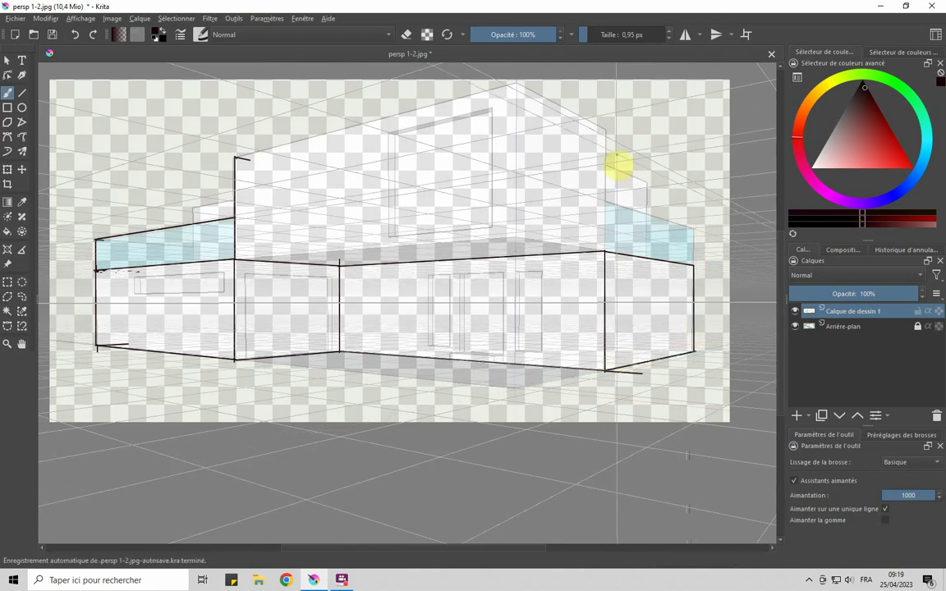
drag(605, 252, 604, 253)
Step: Trace the upper storey's sloping roof edges, vertical under the apex and bottom edge
mouse_move(605, 190)
mouse_down()
mouse_move(605, 255)
mouse_move(597, 127)
mouse_up()
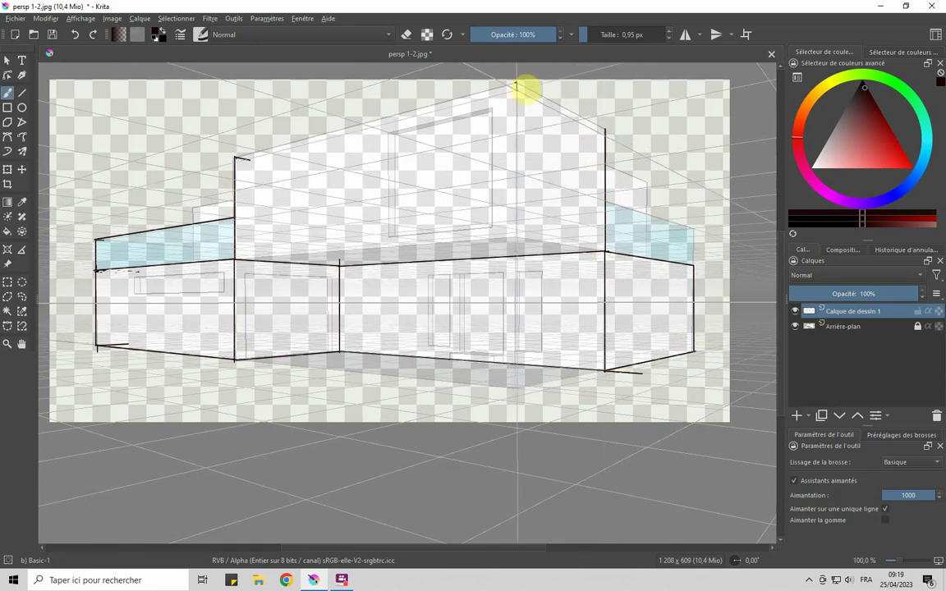
mouse_move(516, 83)
mouse_down()
mouse_move(606, 124)
mouse_move(516, 97)
mouse_up()
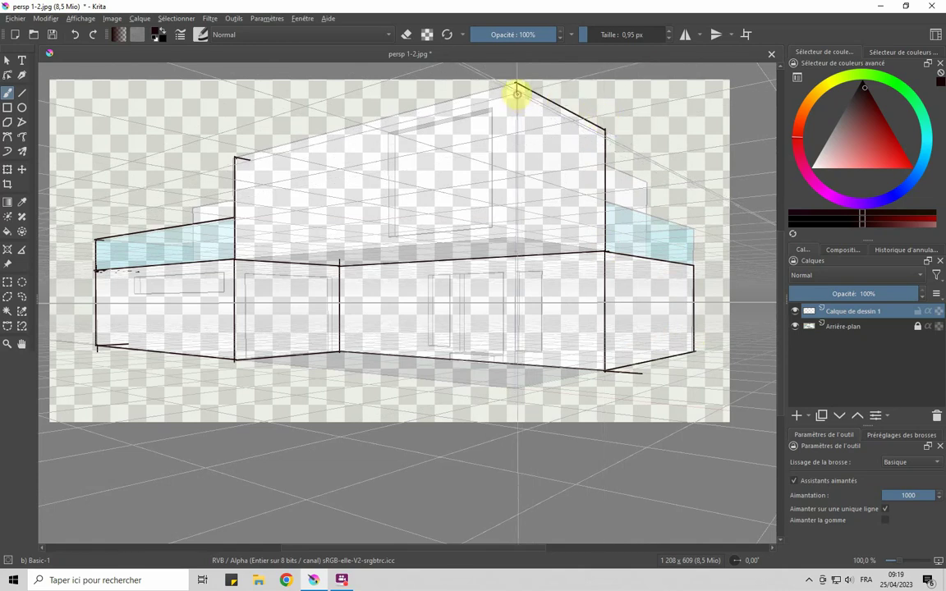
drag(517, 93, 515, 234)
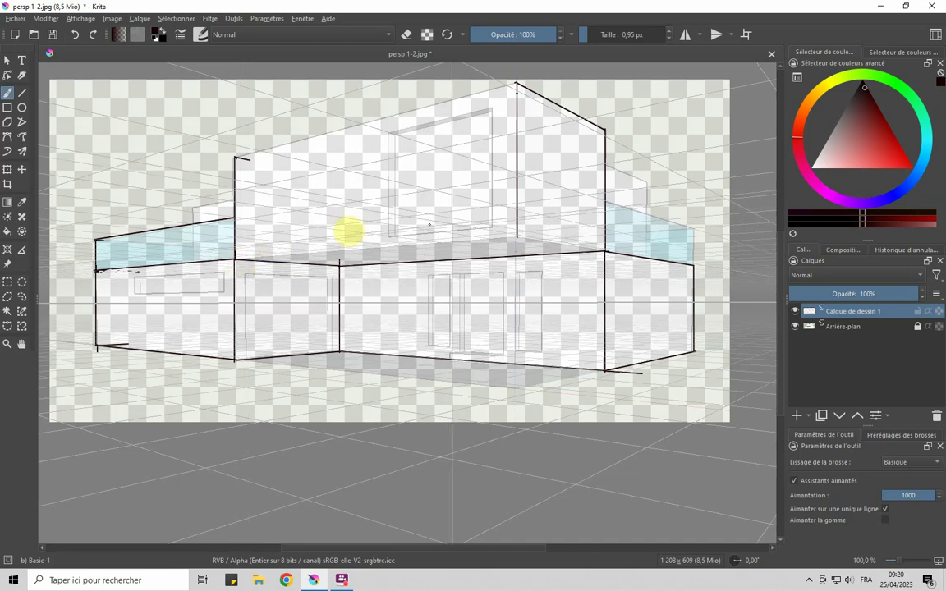
drag(516, 238, 238, 269)
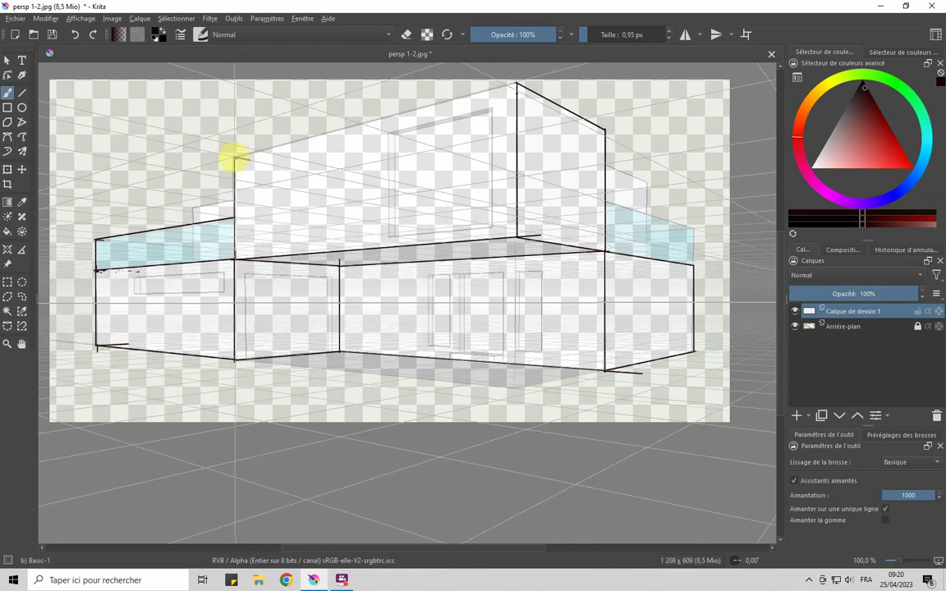
drag(234, 156, 263, 141)
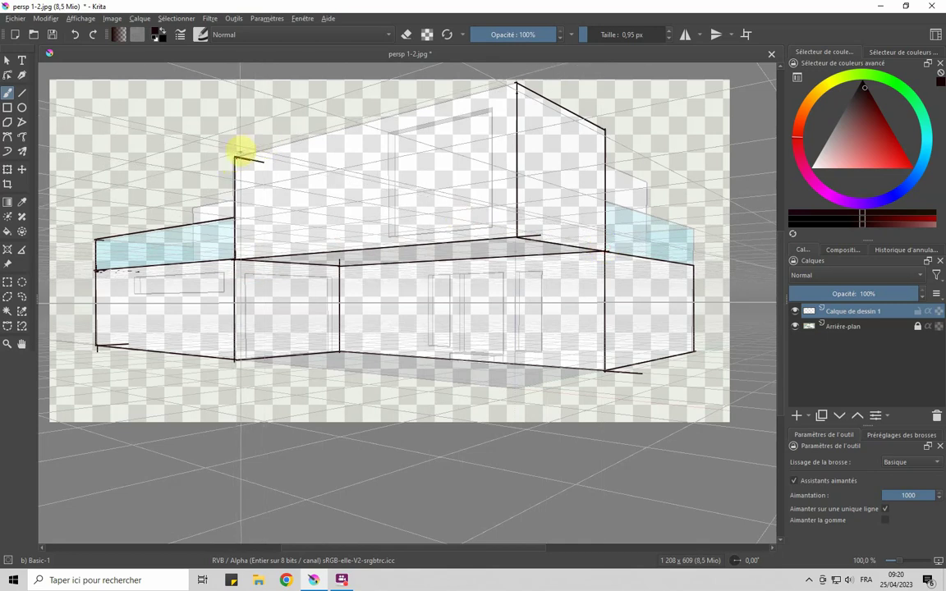
drag(516, 82, 257, 174)
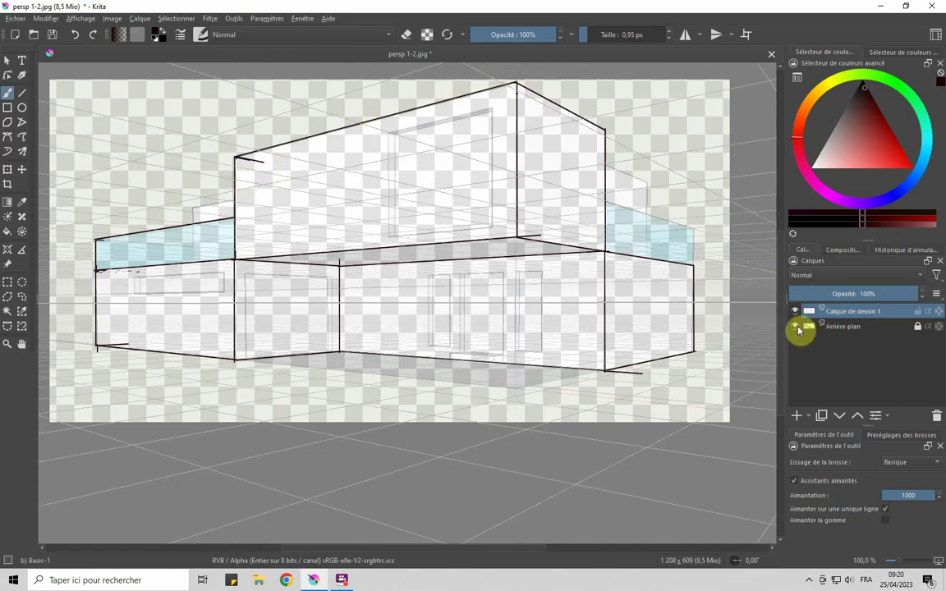
Step: Hide Arrière-plan, add Calque de dessin 2 below Calque de dessin 1 and select it
click(796, 328)
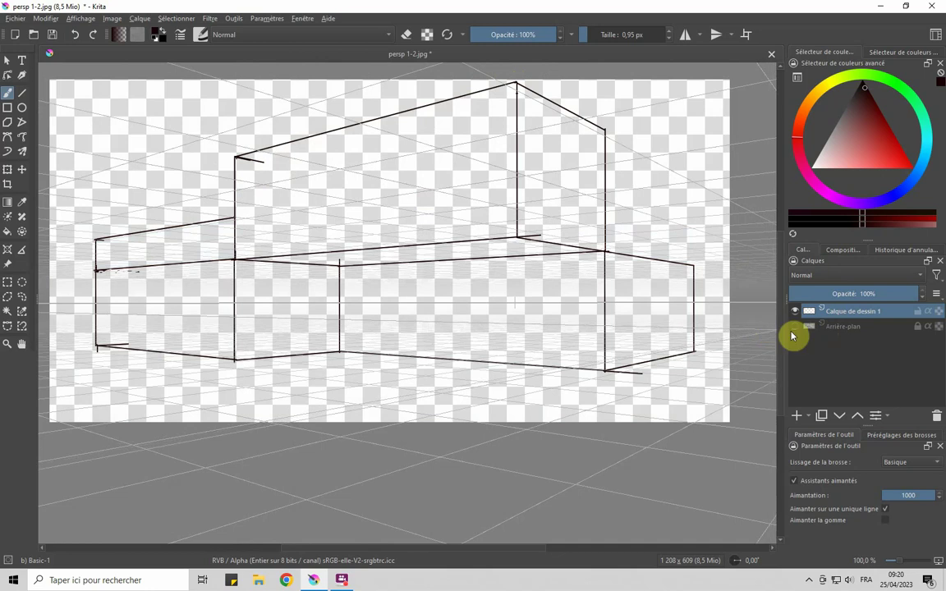
click(798, 416)
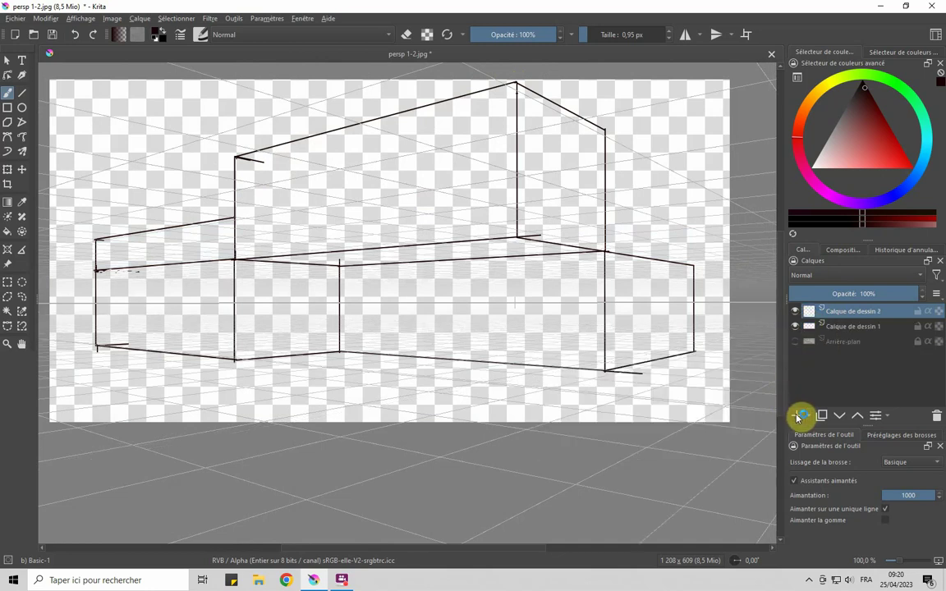
ctrl+click(827, 327)
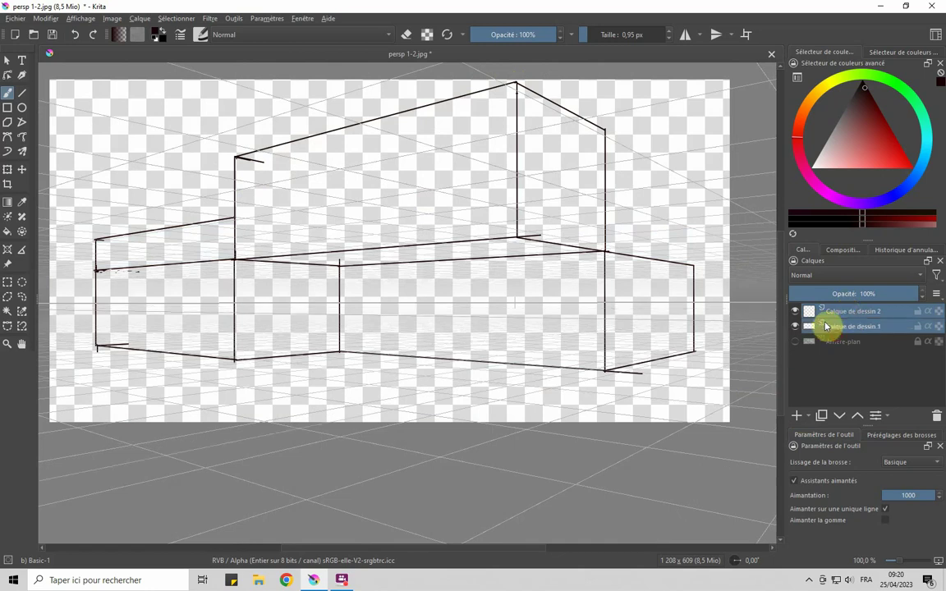
click(833, 313)
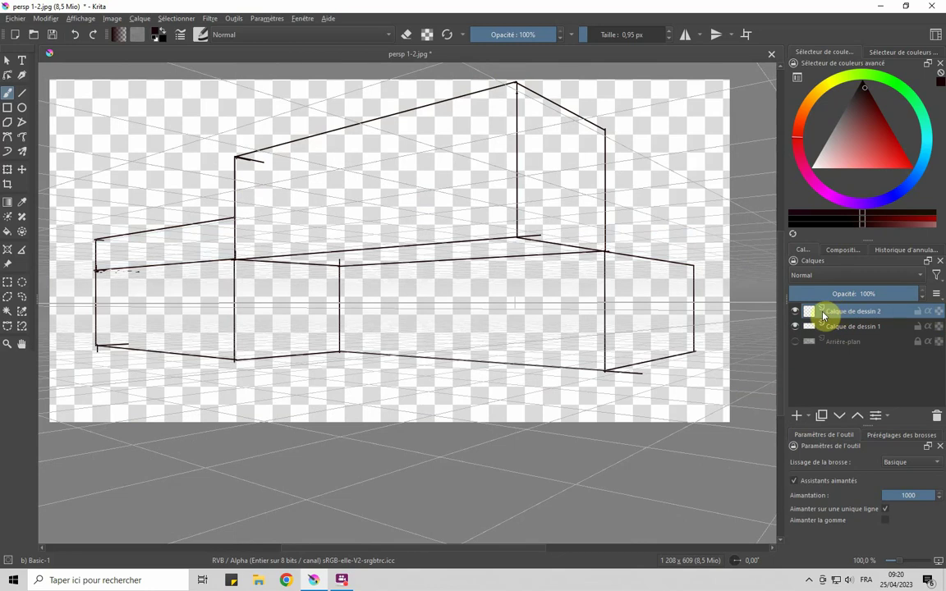
drag(824, 326, 805, 332)
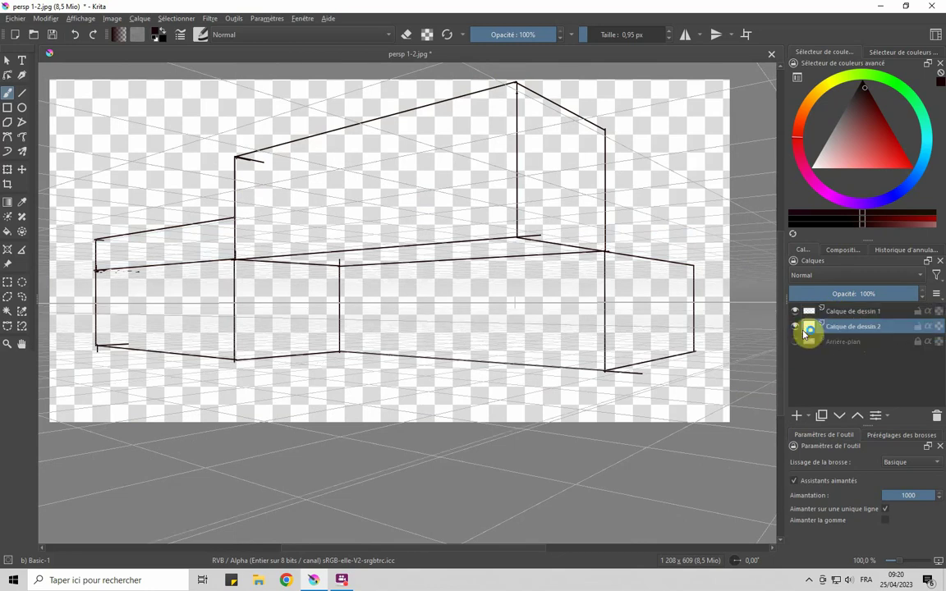
click(839, 315)
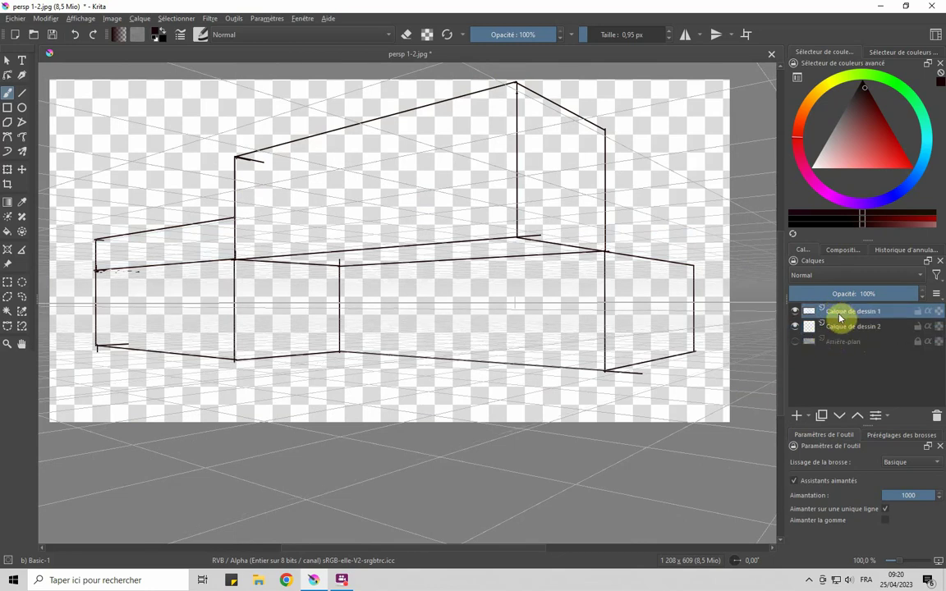
click(840, 327)
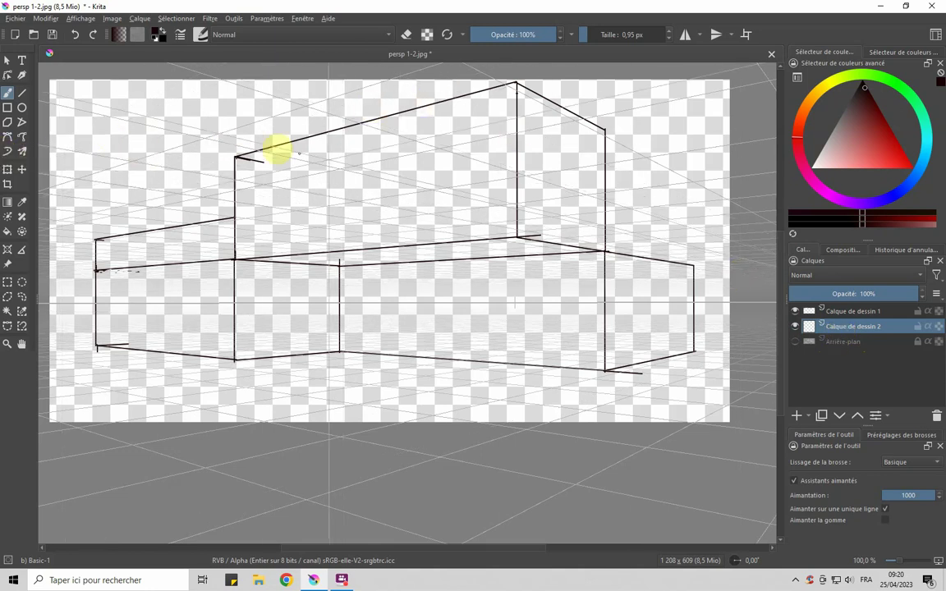
Step: Paint a pale pink wash over the whole canvas with the 600 px Airbrush Soft preset
click(893, 437)
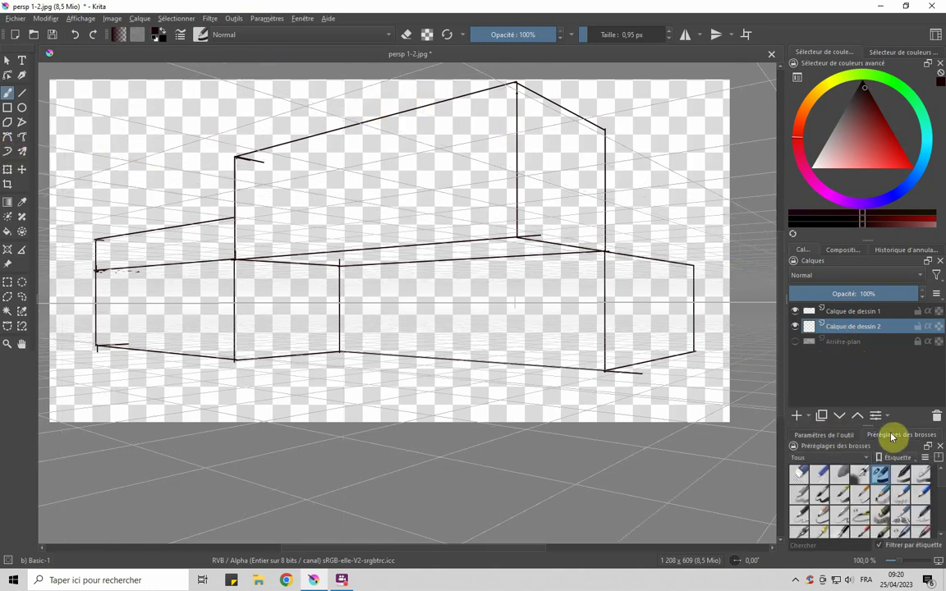
click(858, 476)
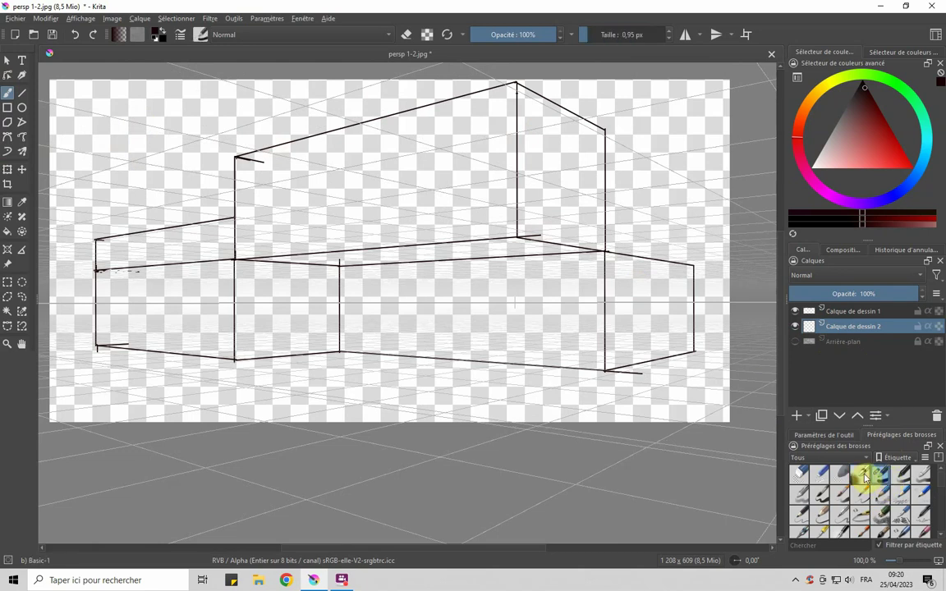
click(862, 477)
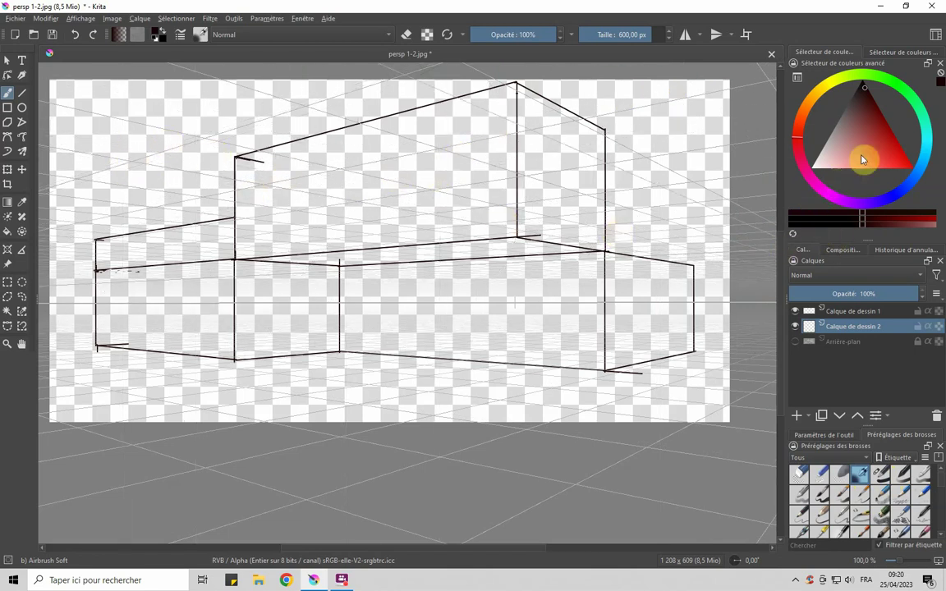
click(816, 167)
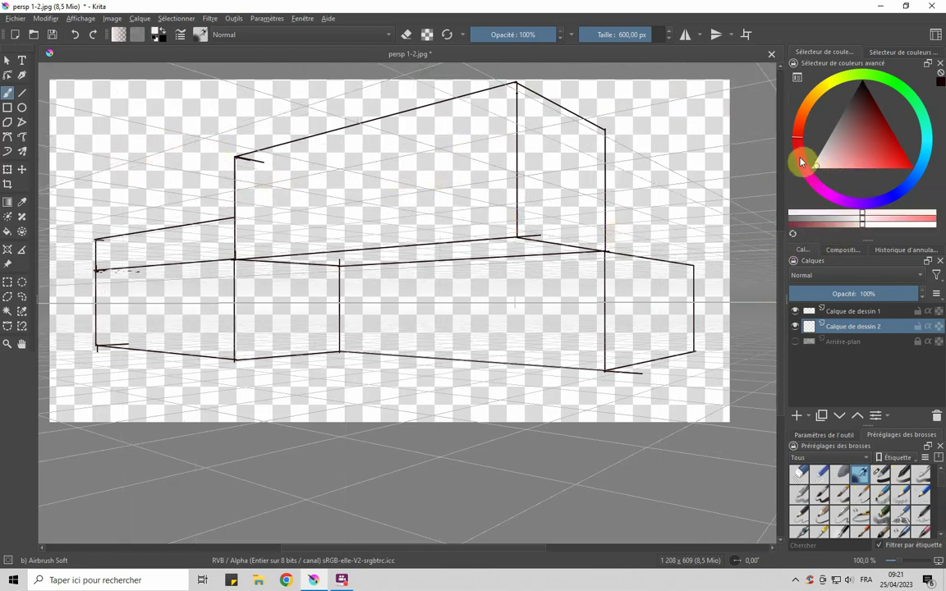
mouse_move(606, 154)
mouse_down()
mouse_move(181, 347)
mouse_move(651, 381)
mouse_up()
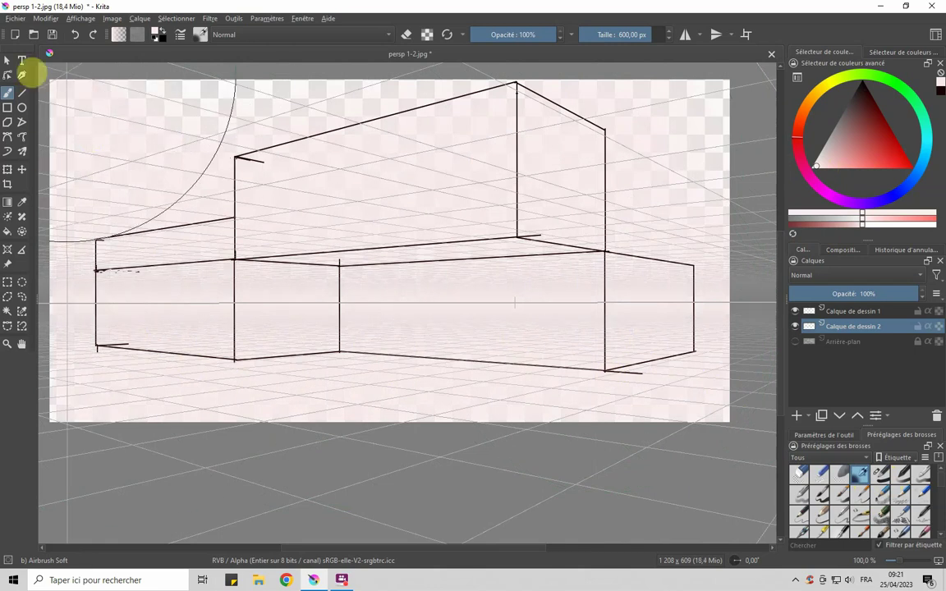
mouse_move(67, 247)
mouse_down()
mouse_move(214, 138)
mouse_move(238, 184)
mouse_move(274, 348)
mouse_move(185, 257)
mouse_move(644, 268)
mouse_move(675, 116)
mouse_move(544, 268)
mouse_move(679, 99)
mouse_move(672, 116)
mouse_move(729, 100)
mouse_move(455, 254)
mouse_move(635, 430)
mouse_up()
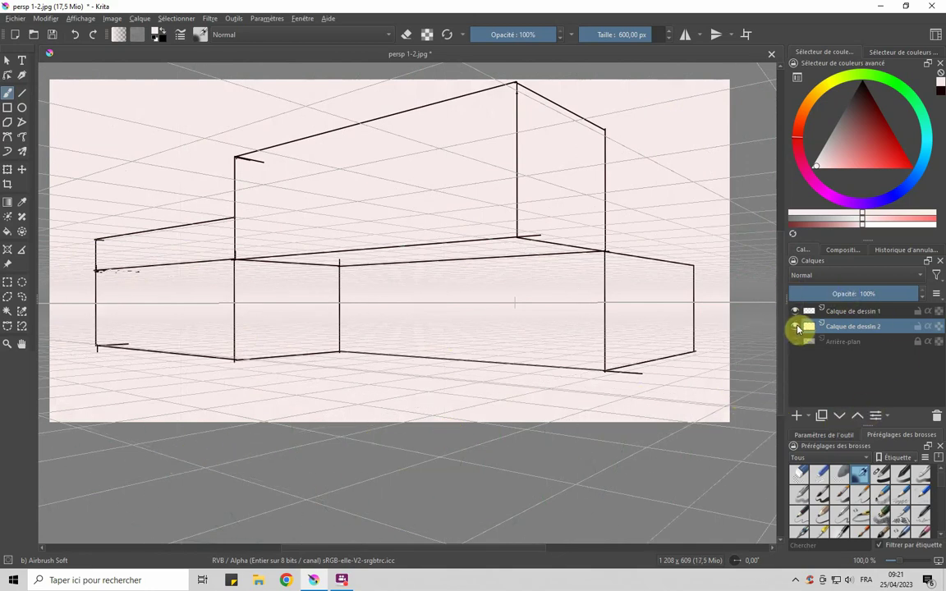
Step: Switch back to the Basic-1 brush, hide the pink wash layer and show Arrière-plan
click(880, 475)
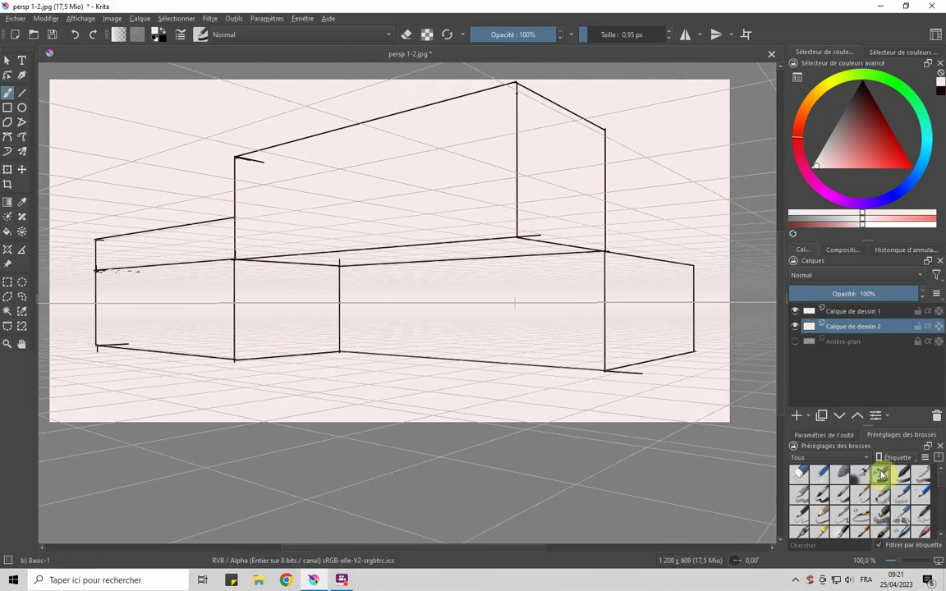
click(796, 311)
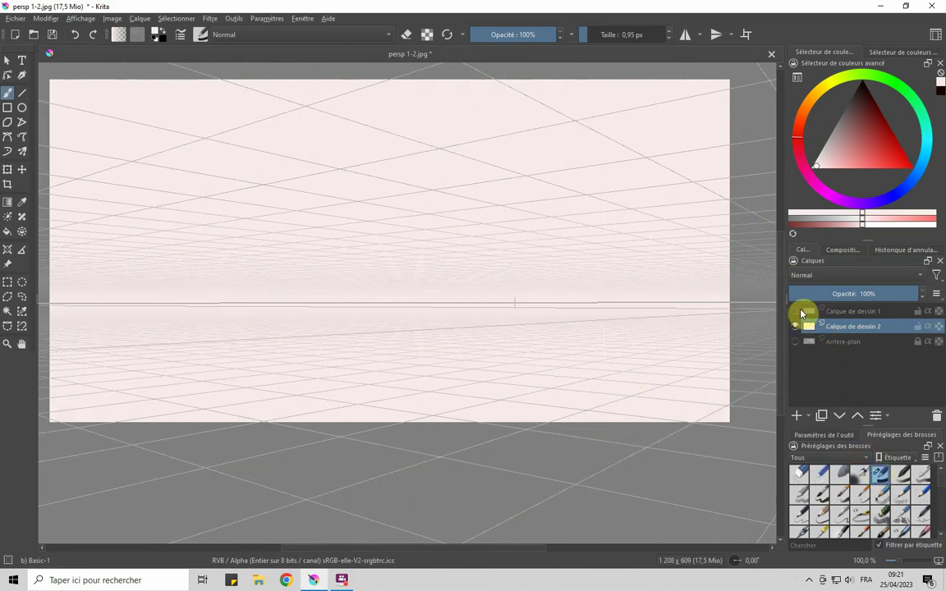
click(797, 311)
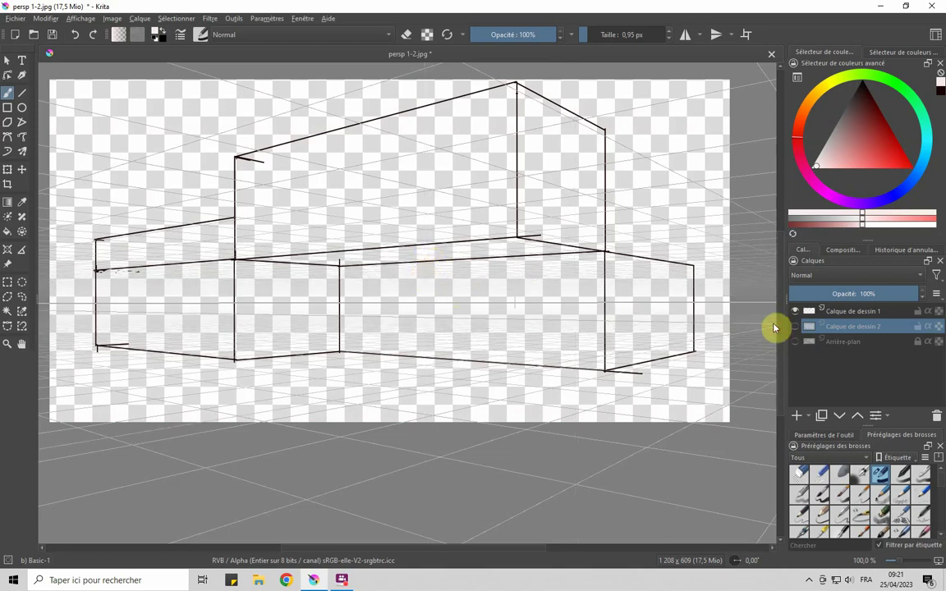
click(795, 342)
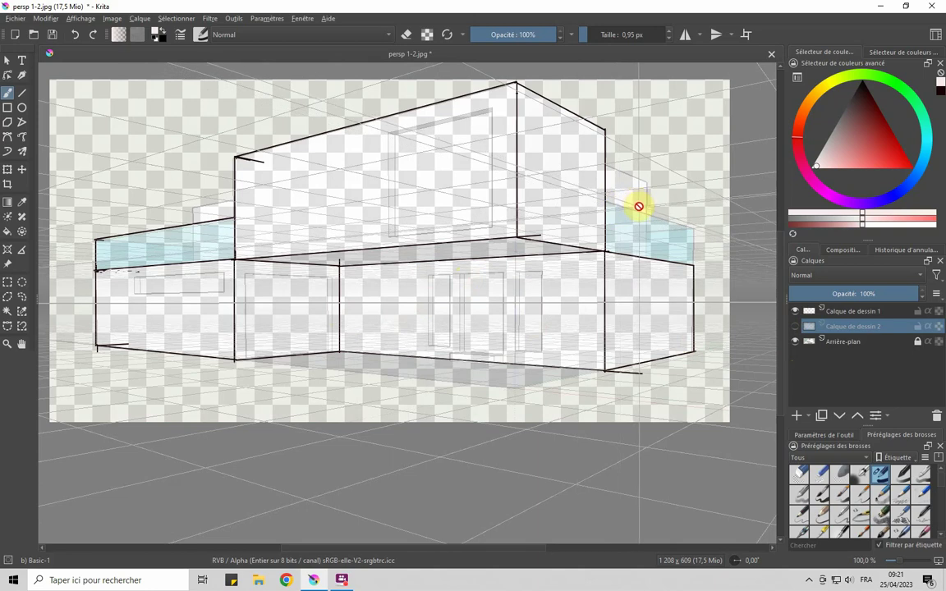
Step: Add Calque de dessin 3, delete the extra layer, and pick red as the paint colour
triple_click(797, 415)
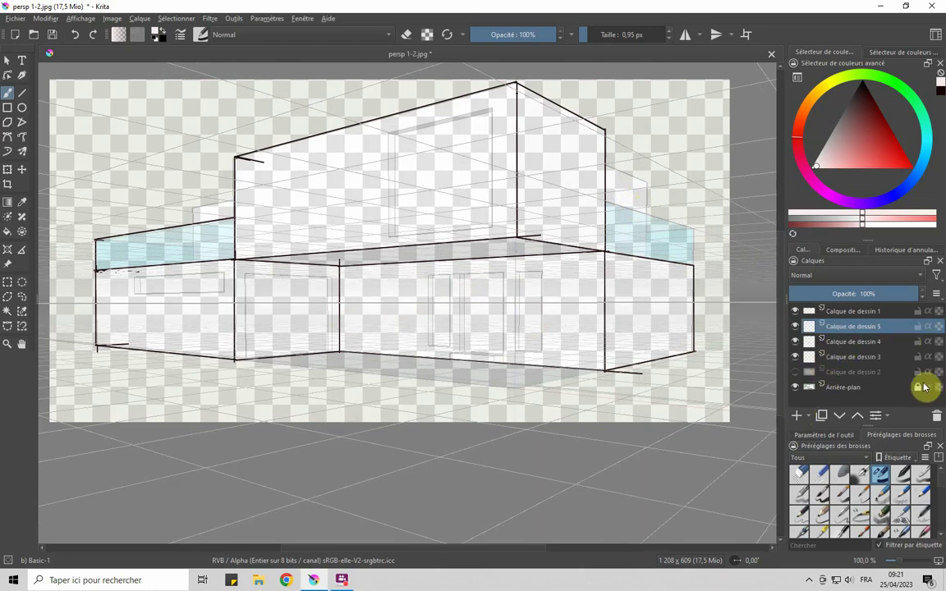
click(937, 418)
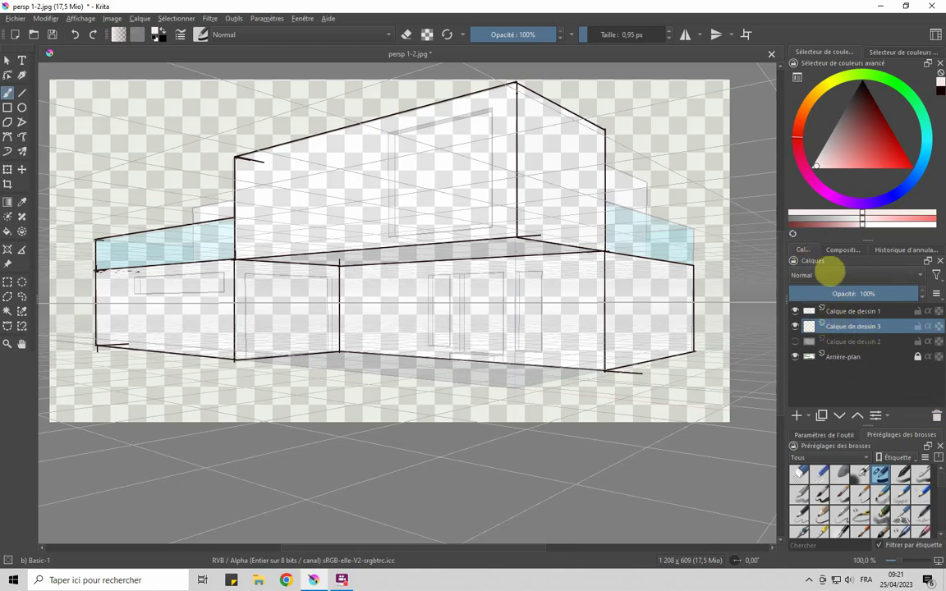
click(866, 148)
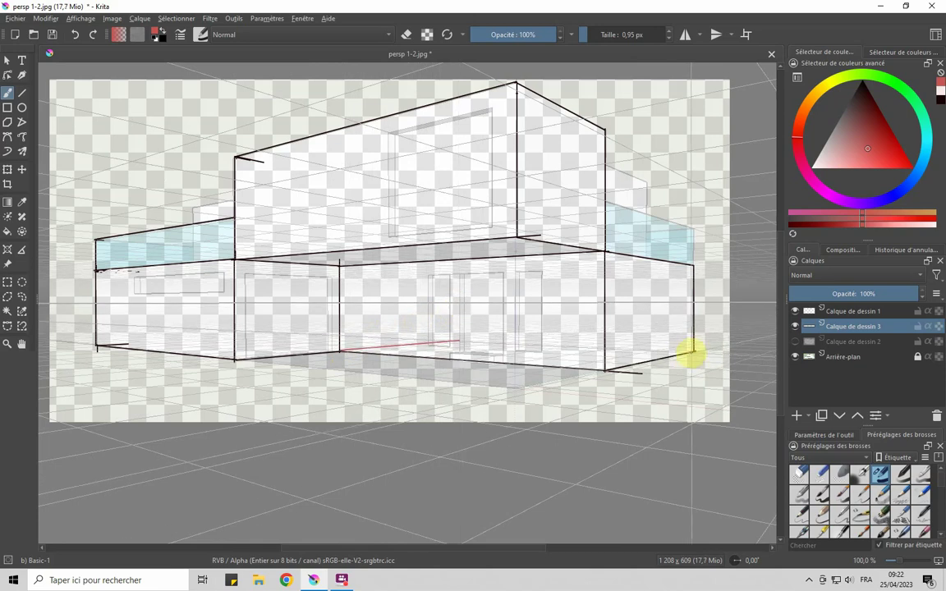
Step: Draw red guides along the ground-floor base, a vertical corner edge and the first-floor level
drag(693, 351, 534, 337)
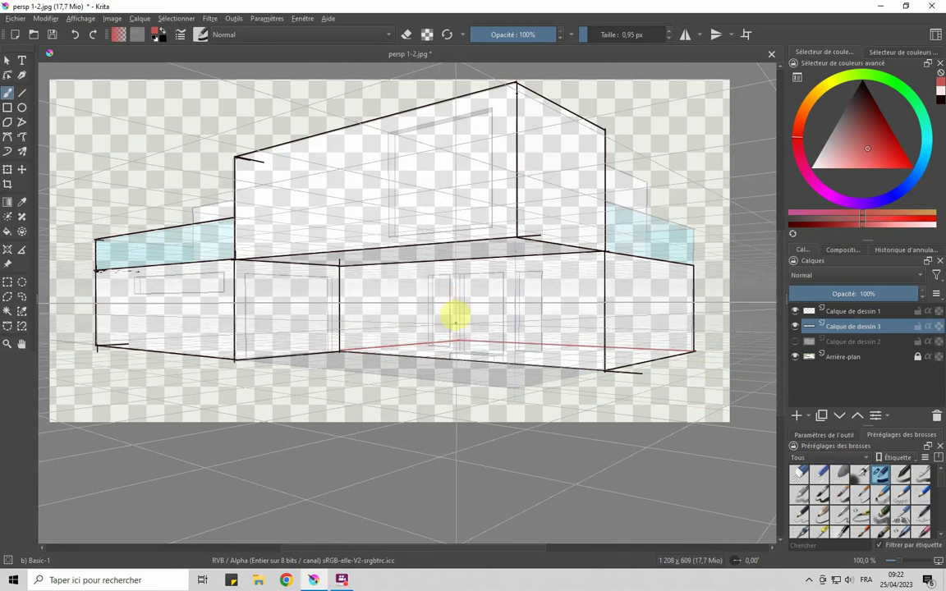
drag(458, 340, 456, 265)
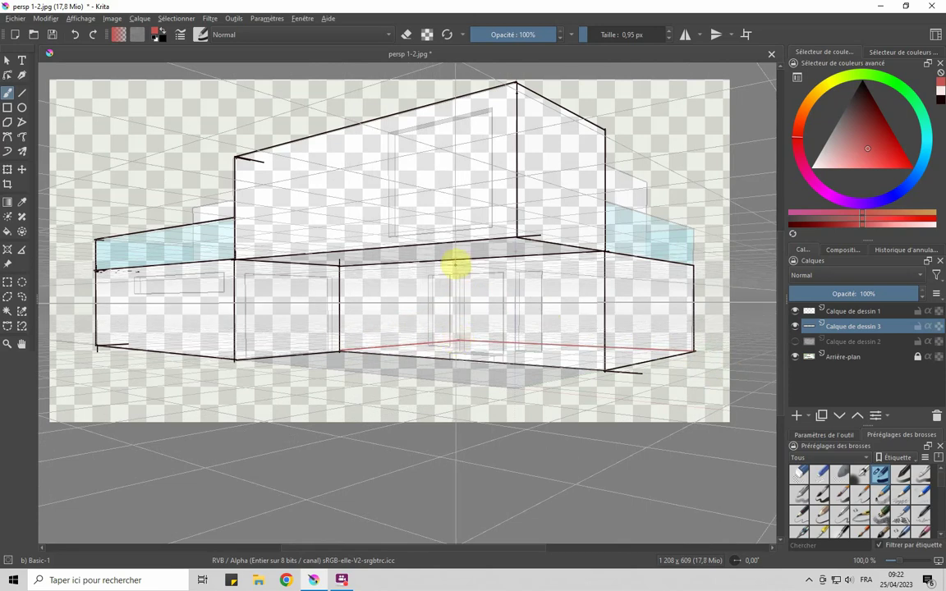
key(ctrl+z)
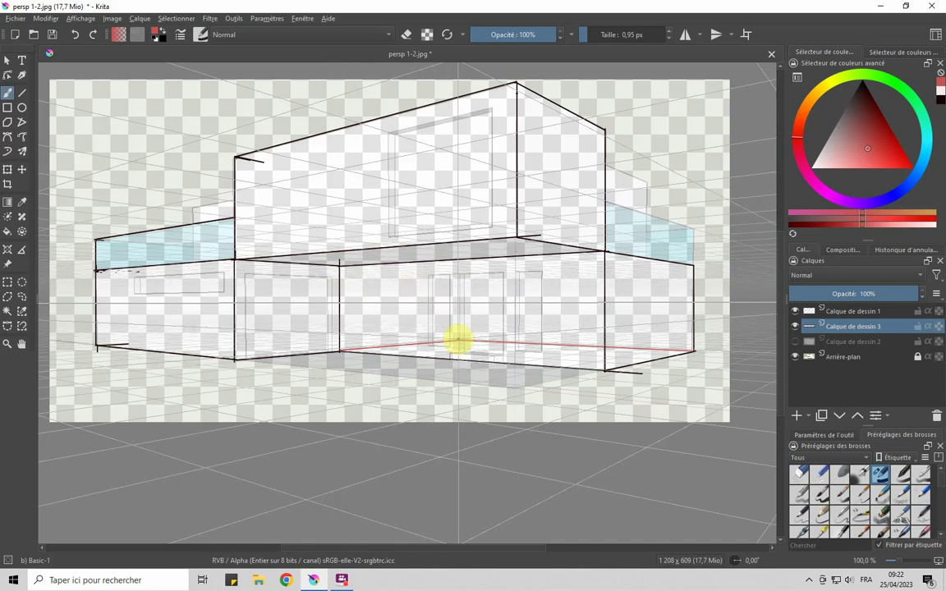
drag(456, 339, 458, 271)
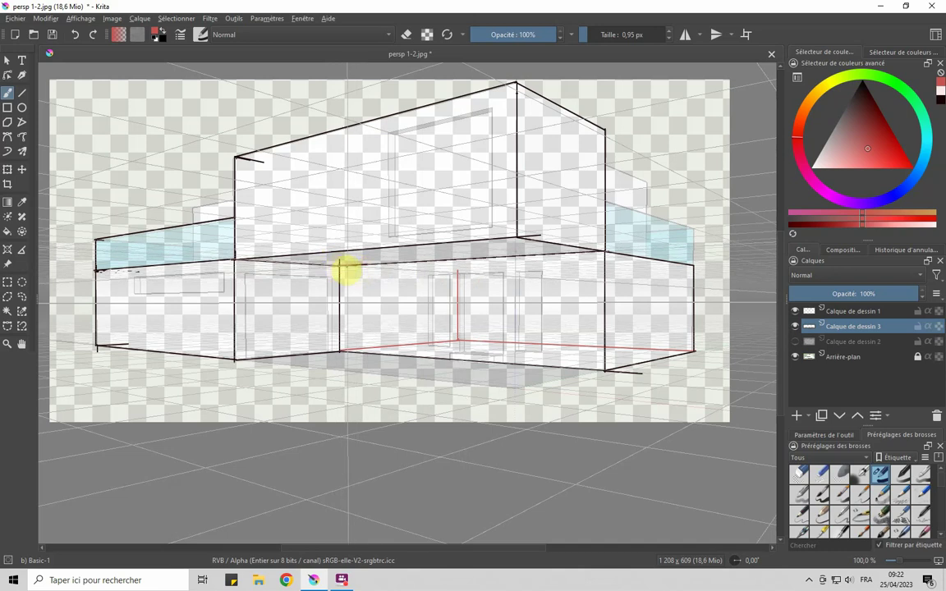
drag(339, 266, 457, 281)
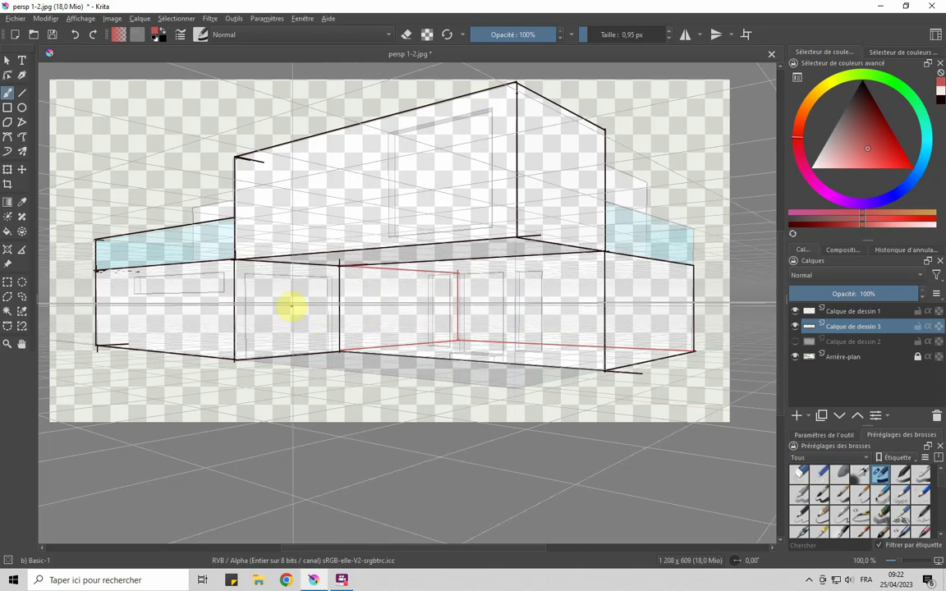
Step: Add two short red marks on the front wall and a red vertical guide on the right wall
drag(289, 304, 306, 303)
drag(379, 286, 396, 287)
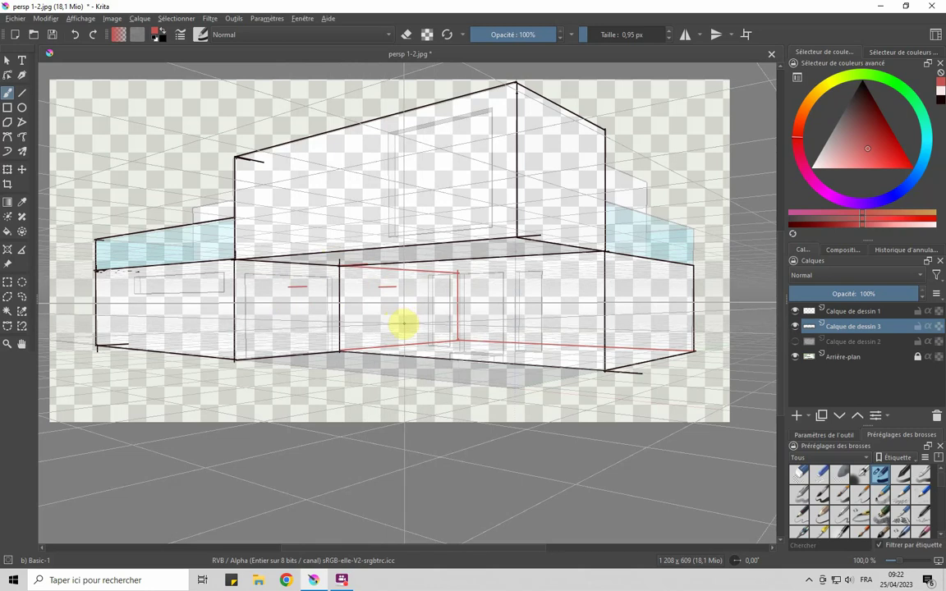
ctrl+click(409, 322)
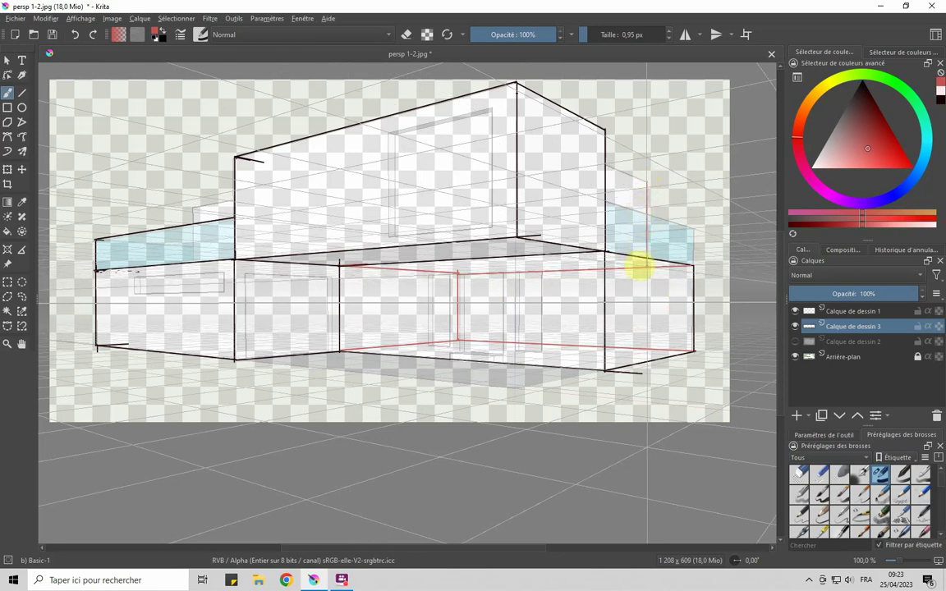
drag(647, 255, 647, 183)
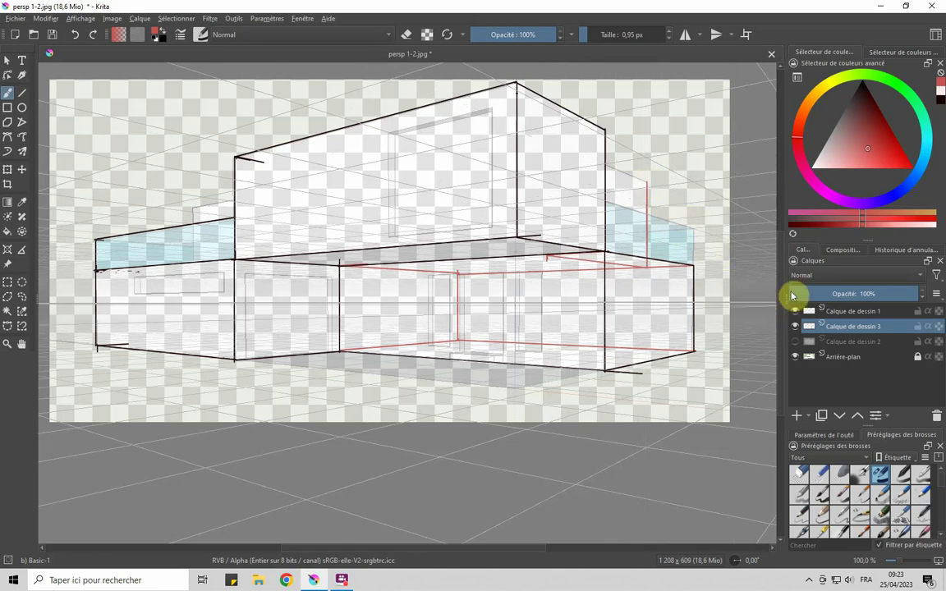
click(829, 313)
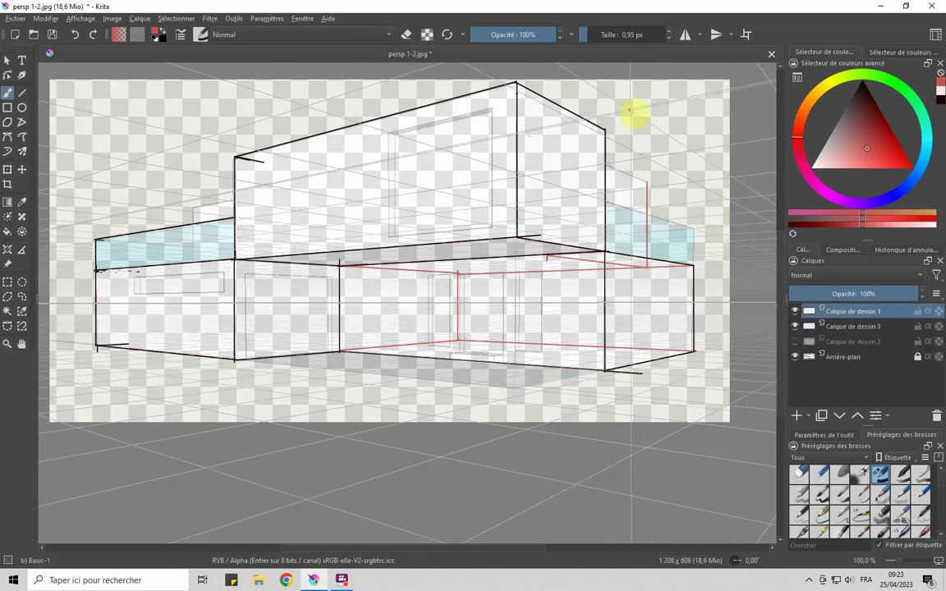
Step: Ink the right balcony railing's vertical edges and top lines in black
click(940, 97)
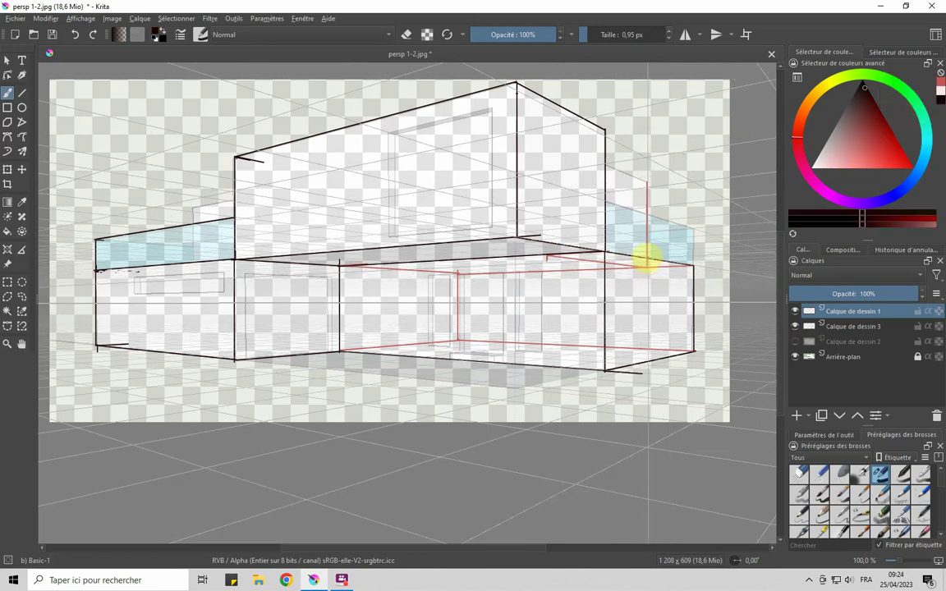
drag(647, 260, 649, 182)
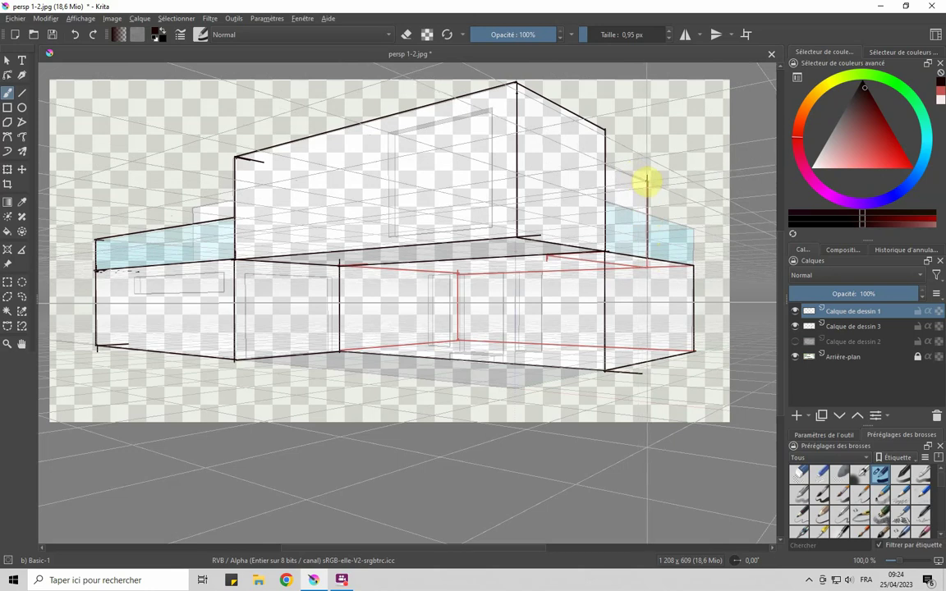
drag(646, 181, 606, 163)
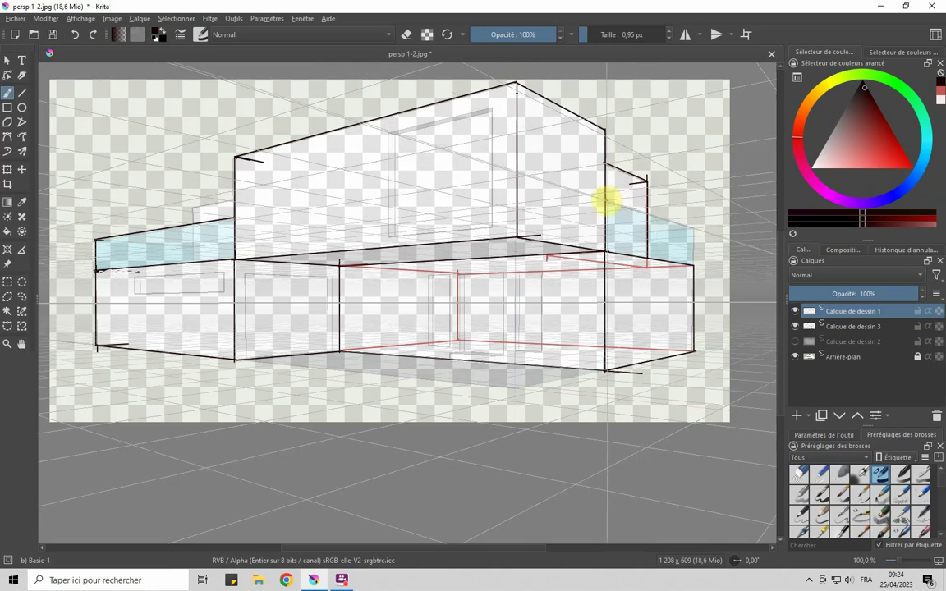
drag(628, 199, 613, 200)
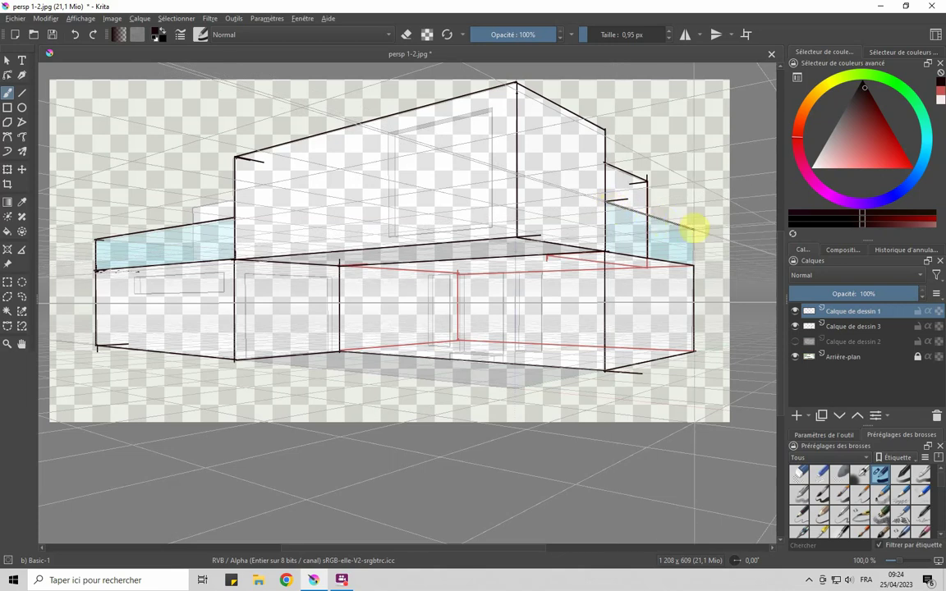
drag(692, 231, 608, 201)
drag(690, 252, 692, 269)
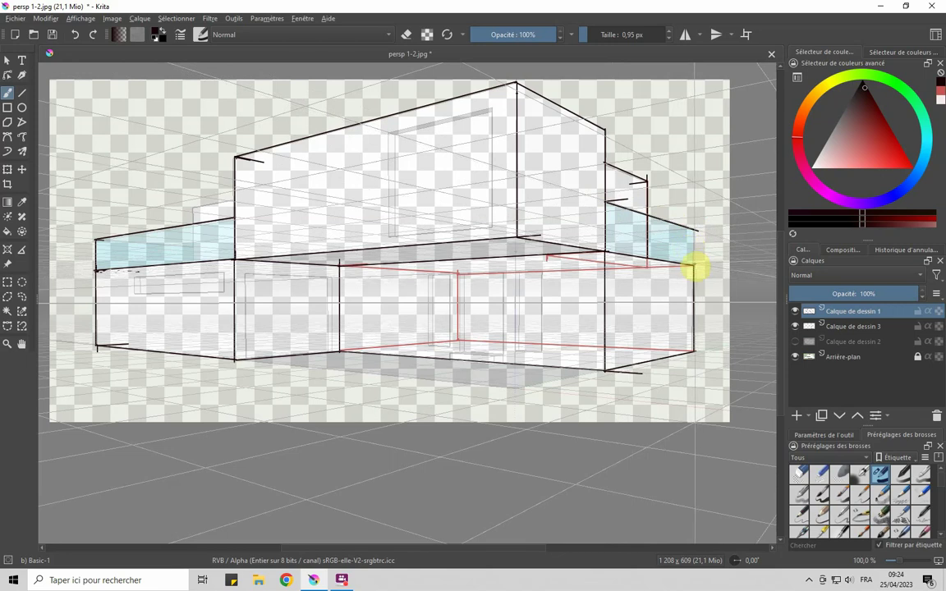
drag(692, 243, 692, 232)
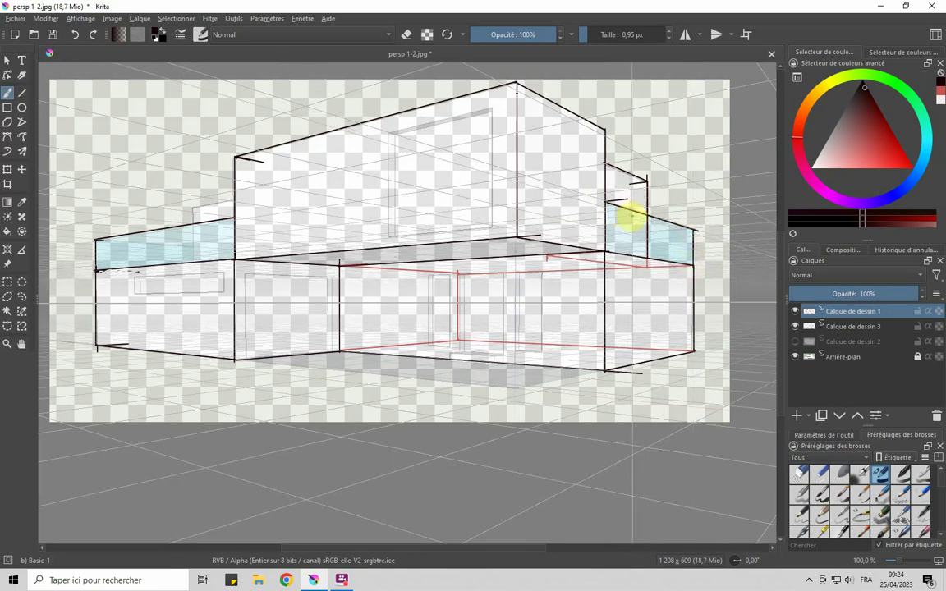
Step: Hide and re-show Calque de dessin 3 to check the ink, then return to red
click(794, 327)
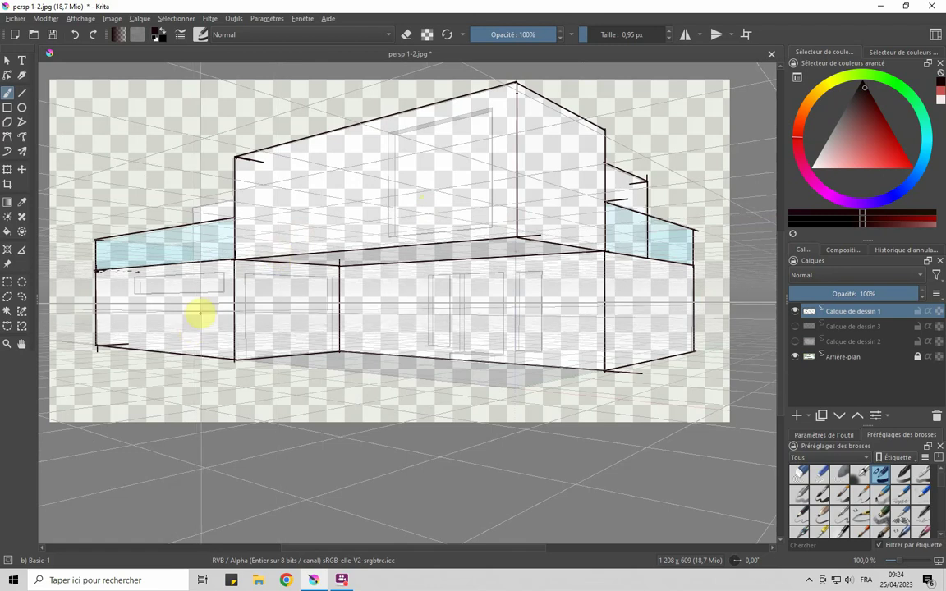
click(795, 326)
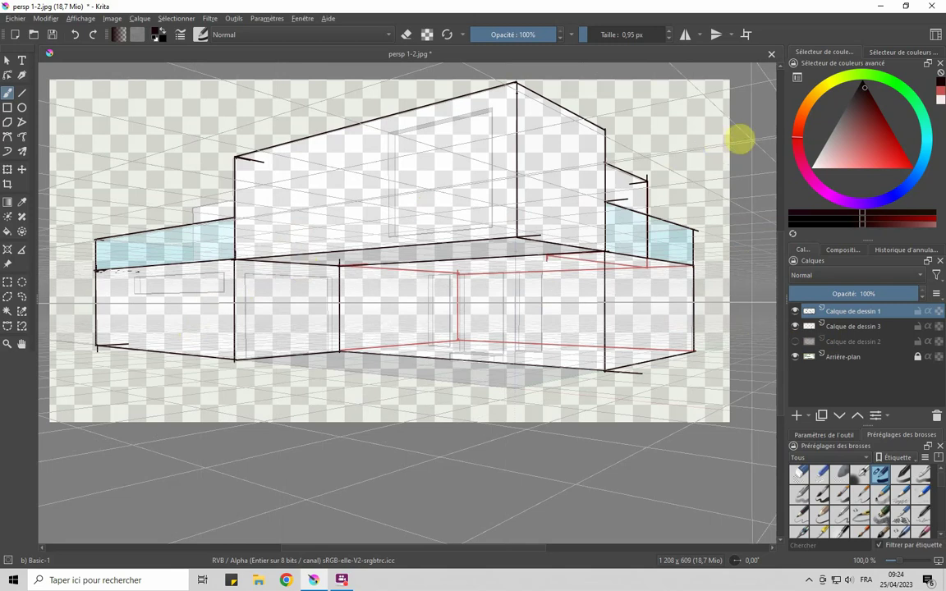
click(866, 149)
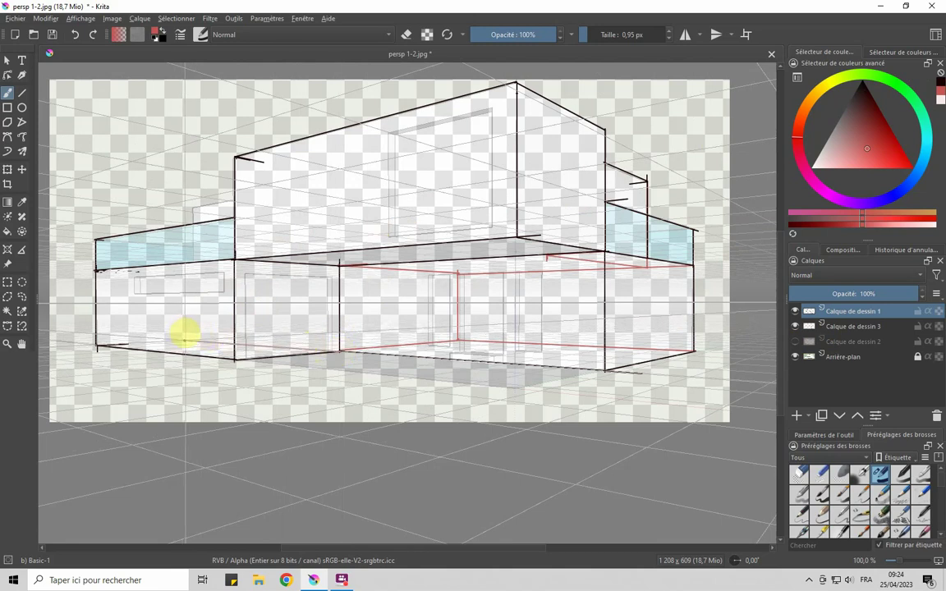
Step: Draw red construction lines along the lower-left front edges, resampling red from the canvas
drag(186, 337, 339, 351)
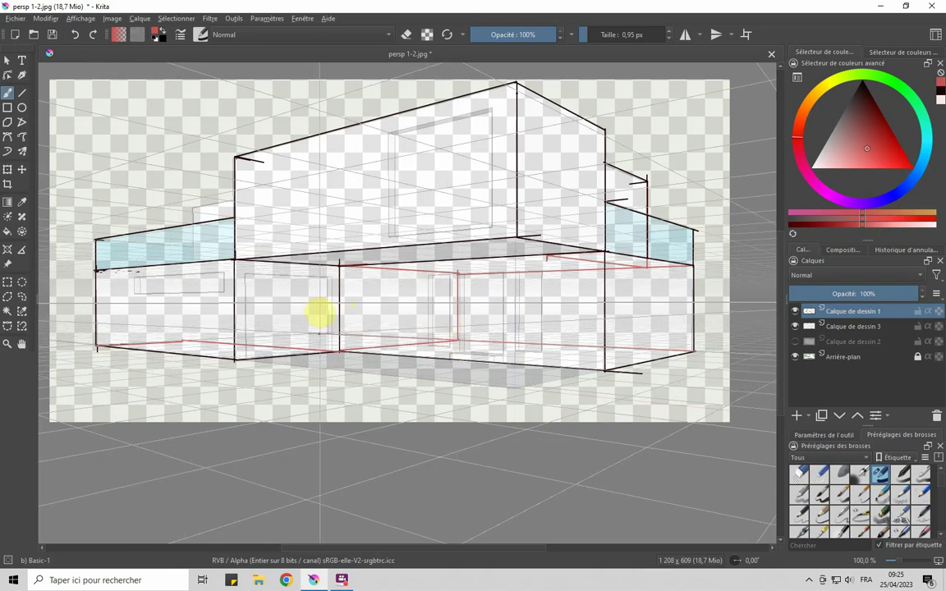
key(ctrl+shift+z)
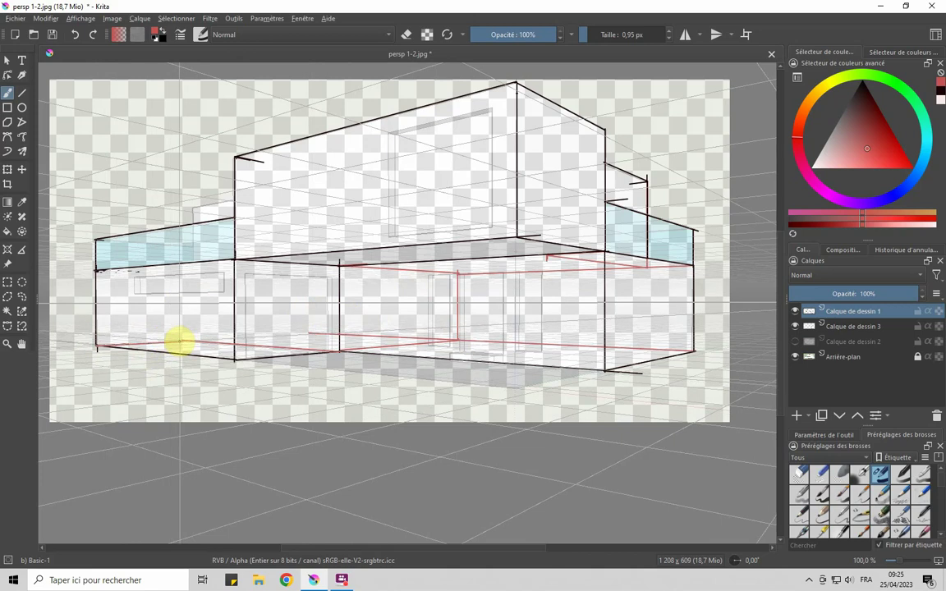
drag(186, 337, 299, 298)
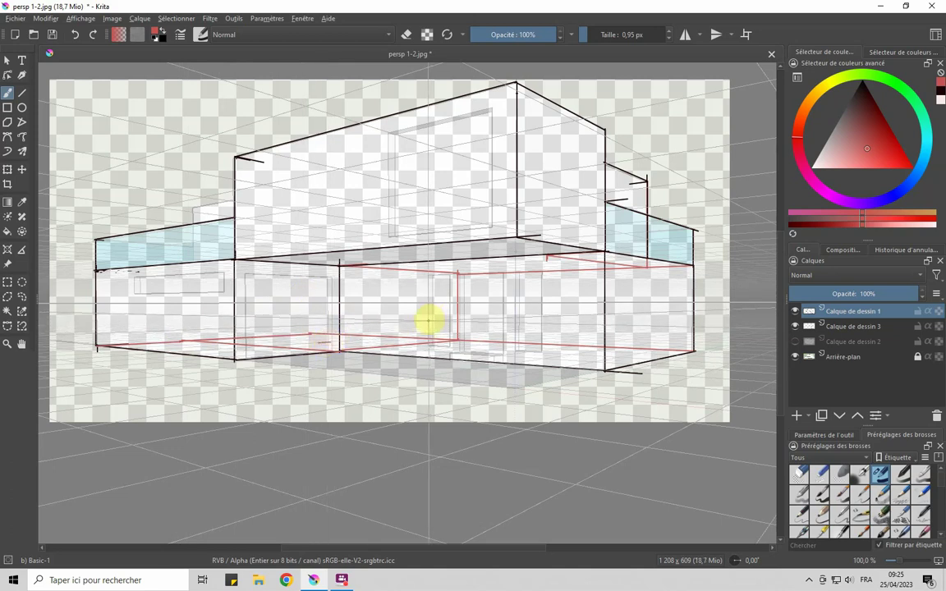
ctrl+click(422, 331)
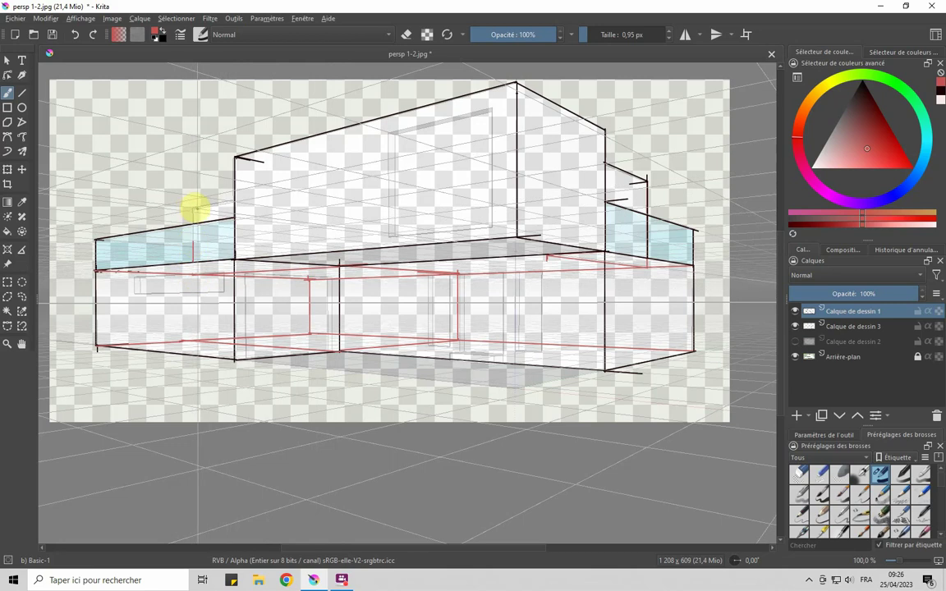
Step: Switch to black, toggle Calque de dessin 3 to check, and ink the left railing post's top
click(940, 102)
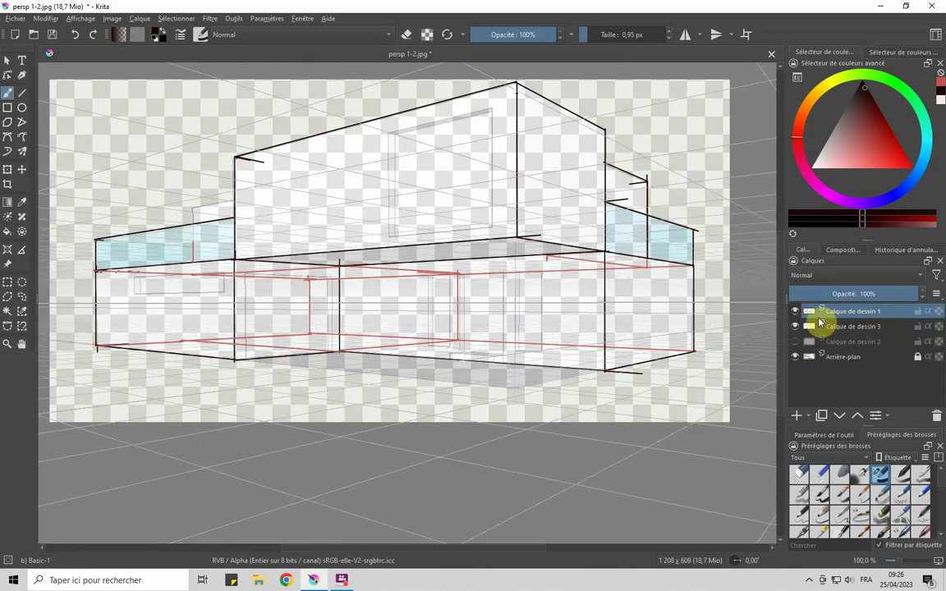
click(796, 327)
click(796, 327)
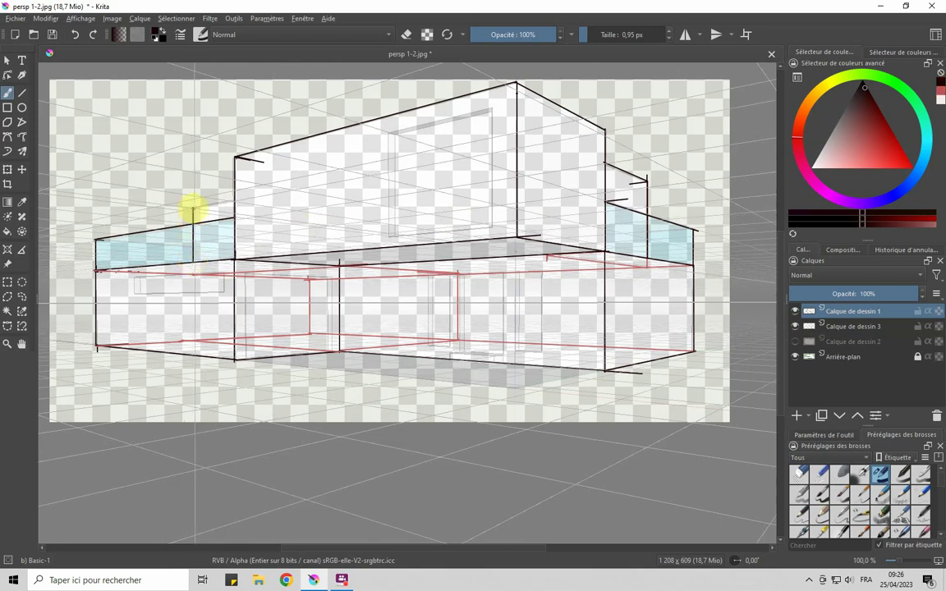
drag(191, 209, 215, 204)
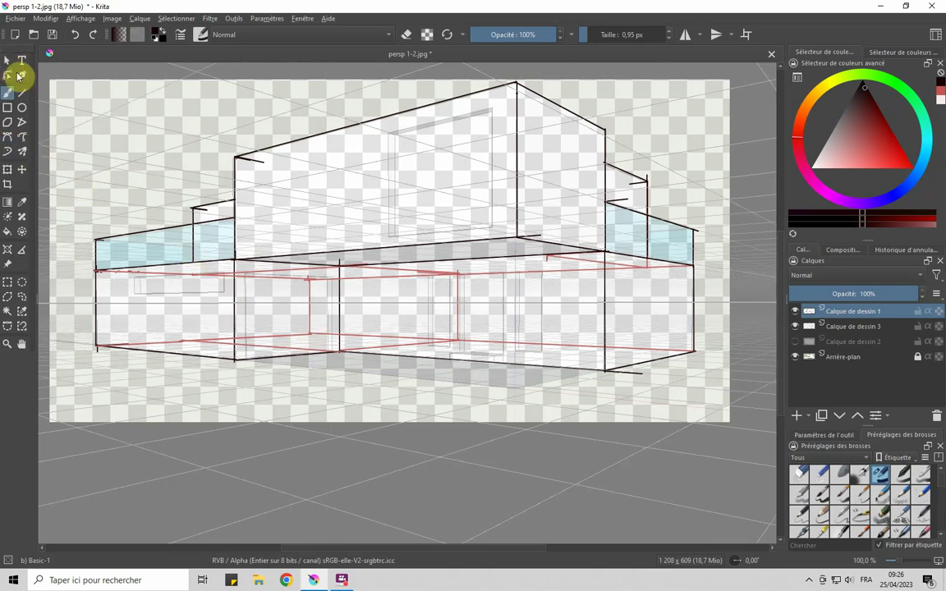
Step: Erase the red ground-floor construction lines with a 73.20 px eraser and hide Calque de dessin 3
click(405, 34)
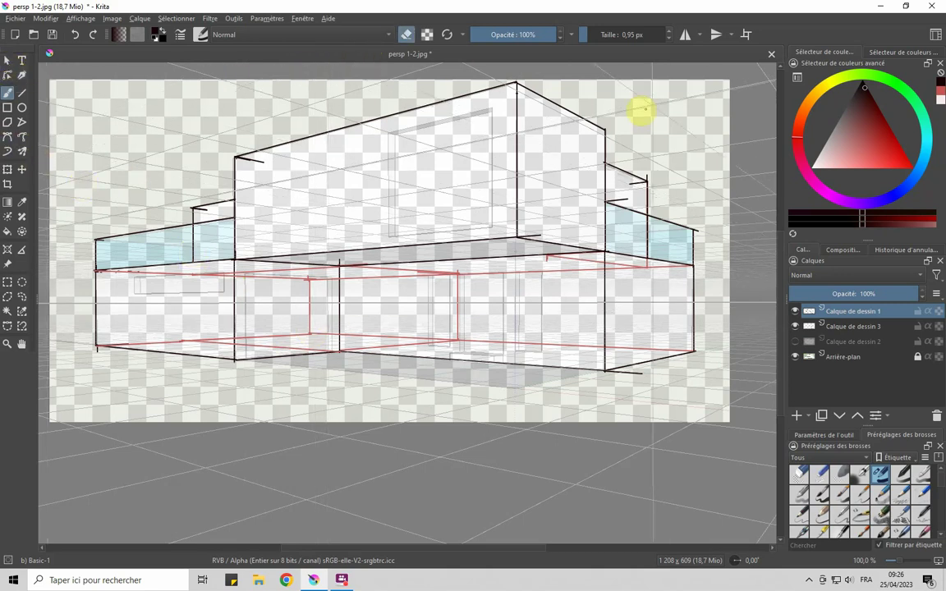
click(608, 34)
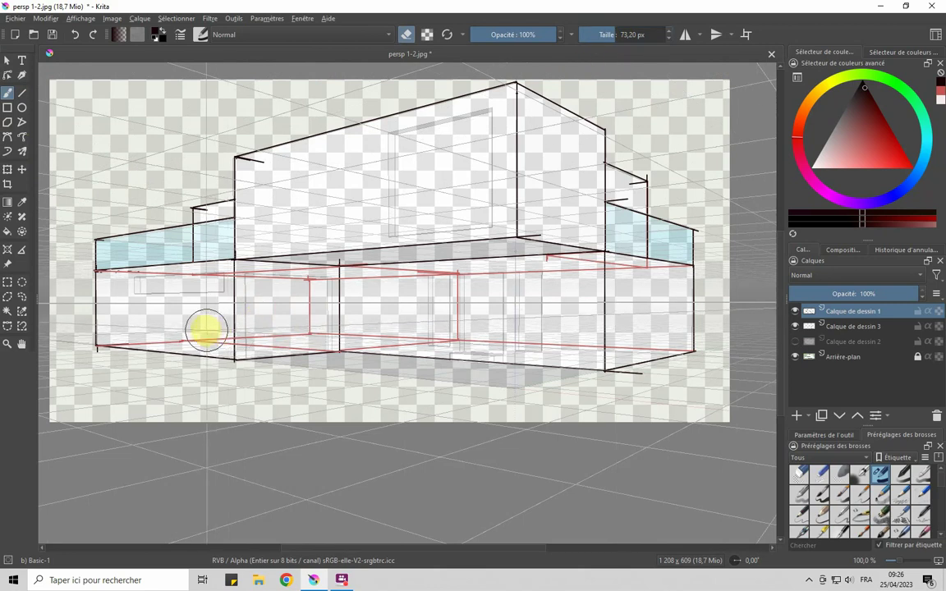
mouse_move(193, 330)
mouse_down()
mouse_move(116, 326)
mouse_move(115, 292)
mouse_move(281, 281)
mouse_move(444, 307)
mouse_up()
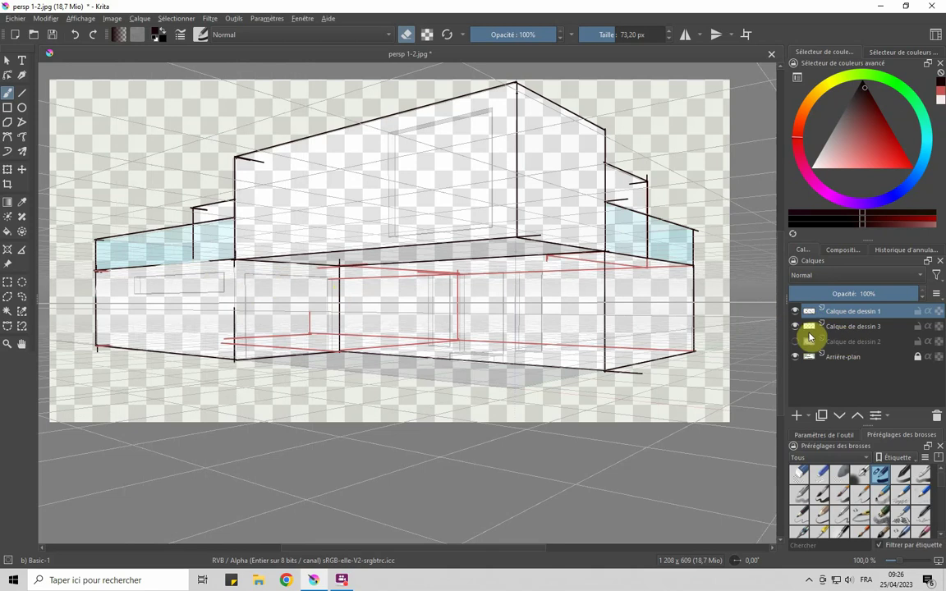
click(795, 327)
mouse_move(375, 264)
mouse_down()
mouse_move(348, 289)
mouse_move(452, 285)
mouse_move(459, 325)
mouse_move(291, 332)
mouse_move(332, 332)
mouse_move(306, 344)
mouse_move(228, 337)
mouse_move(268, 334)
mouse_move(326, 279)
mouse_move(259, 344)
mouse_move(253, 333)
mouse_move(285, 298)
mouse_move(757, 285)
mouse_move(742, 112)
mouse_up()
Step: Turn eraser mode off and shrink the brush to a fine 0.95 px
key(e)
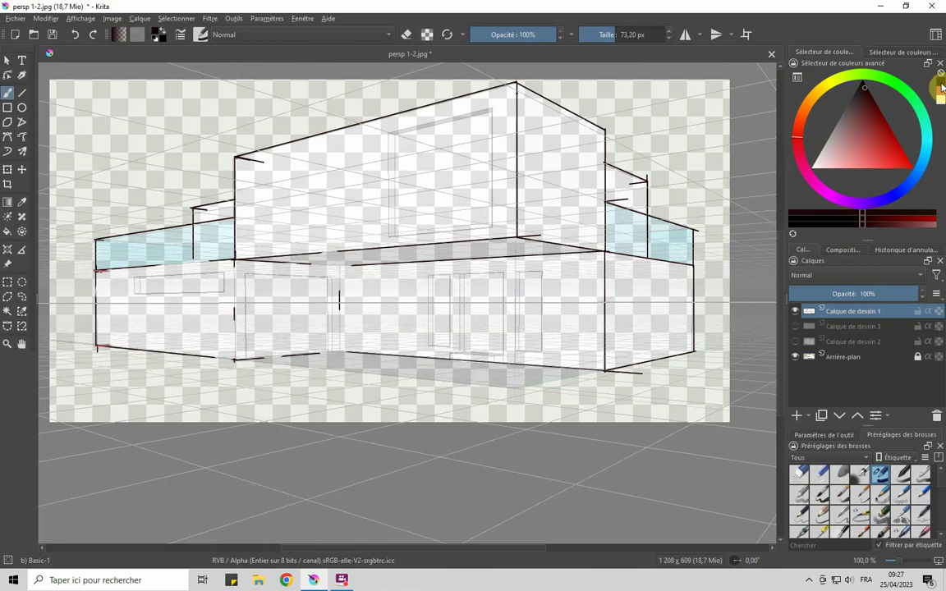
click(407, 35)
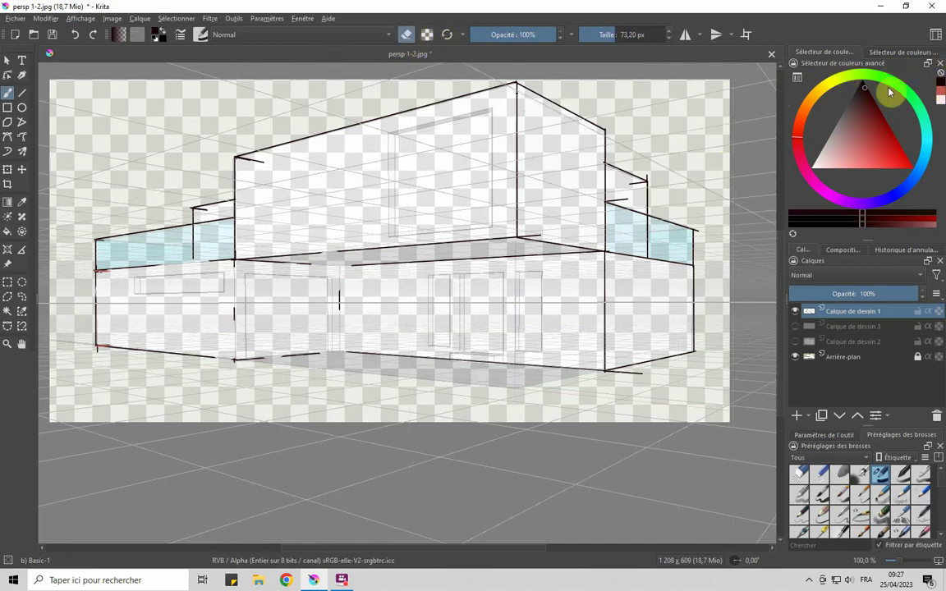
key(e)
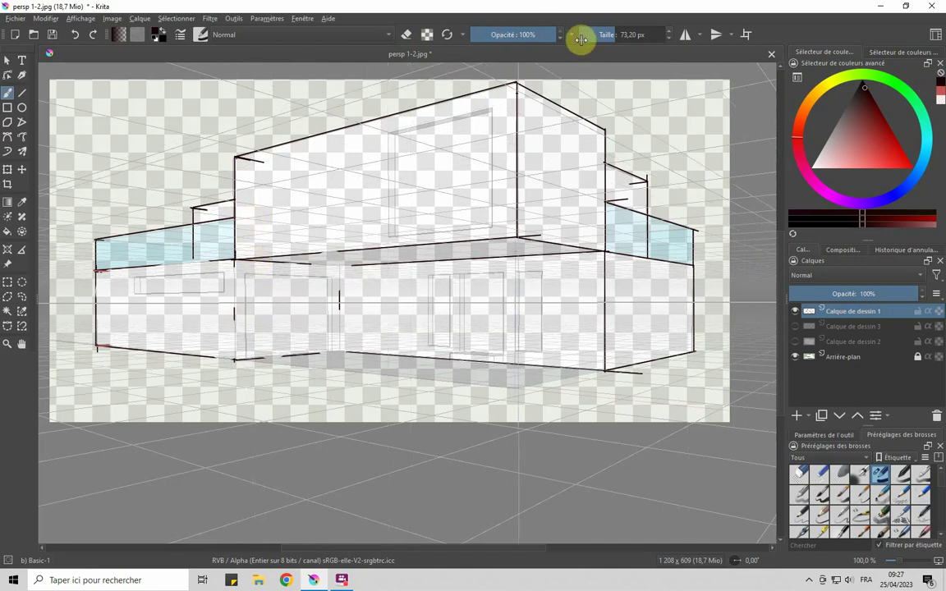
click(587, 34)
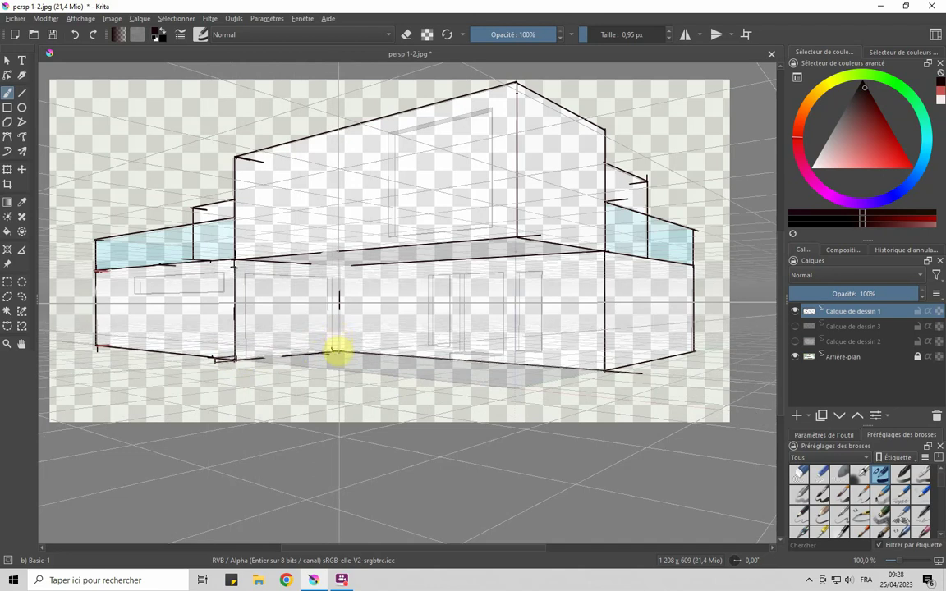
Step: Ink the upper block's roof edge and window outline, plus the lower-left window's top and right edges
drag(338, 323, 329, 268)
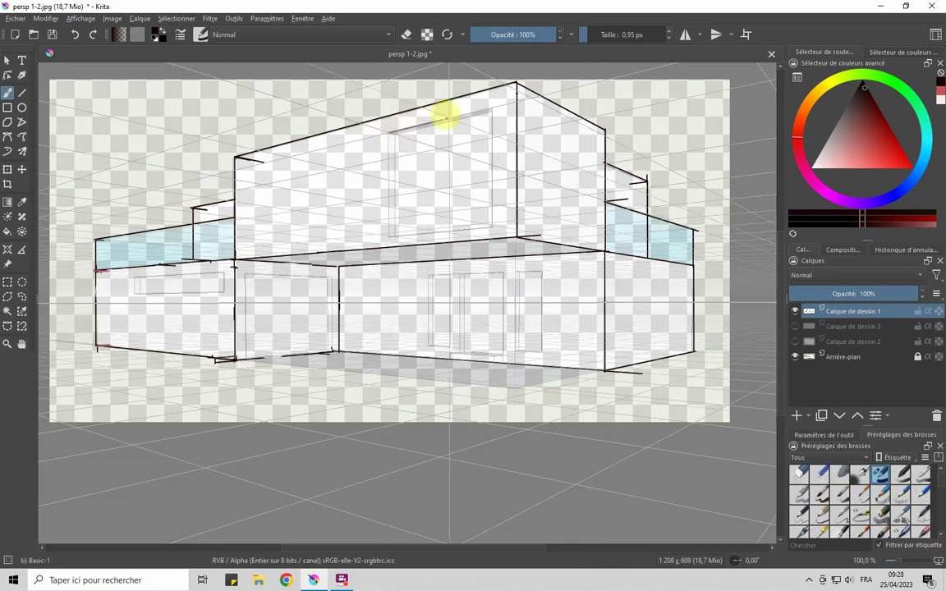
mouse_move(490, 104)
mouse_down()
mouse_move(388, 135)
mouse_move(384, 234)
mouse_up()
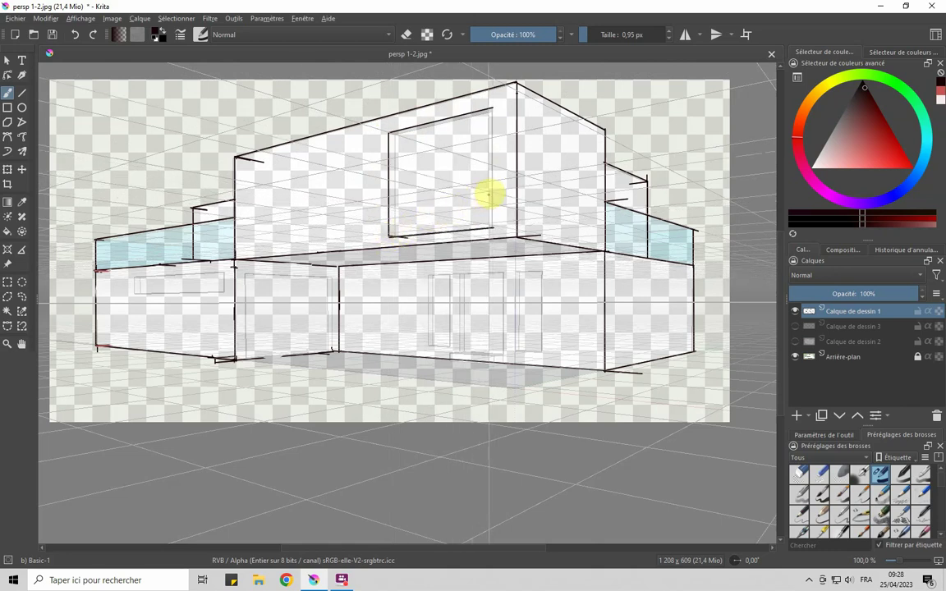
drag(491, 107, 484, 224)
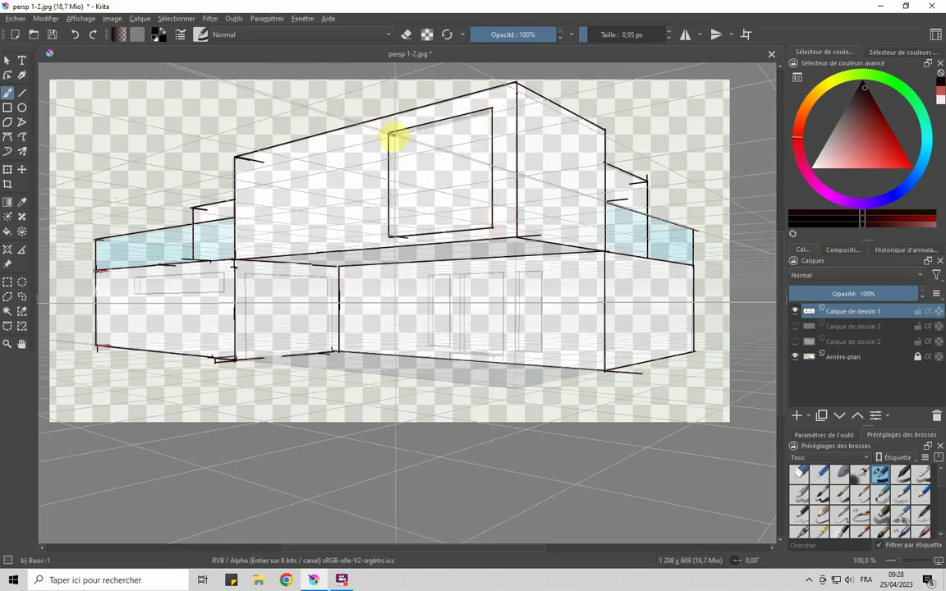
drag(394, 134, 392, 235)
drag(391, 134, 489, 108)
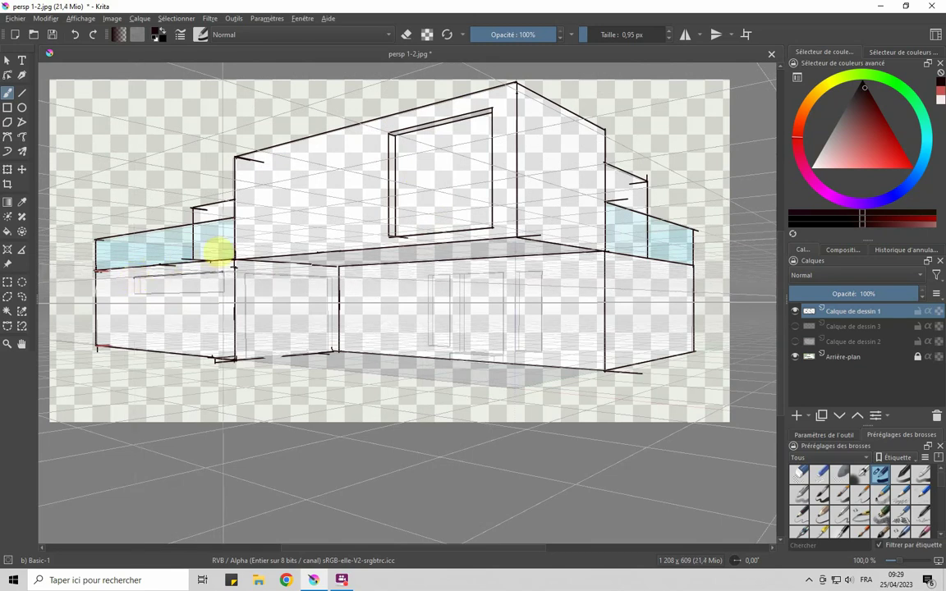
mouse_move(225, 274)
mouse_down()
mouse_move(222, 287)
mouse_move(137, 301)
mouse_up()
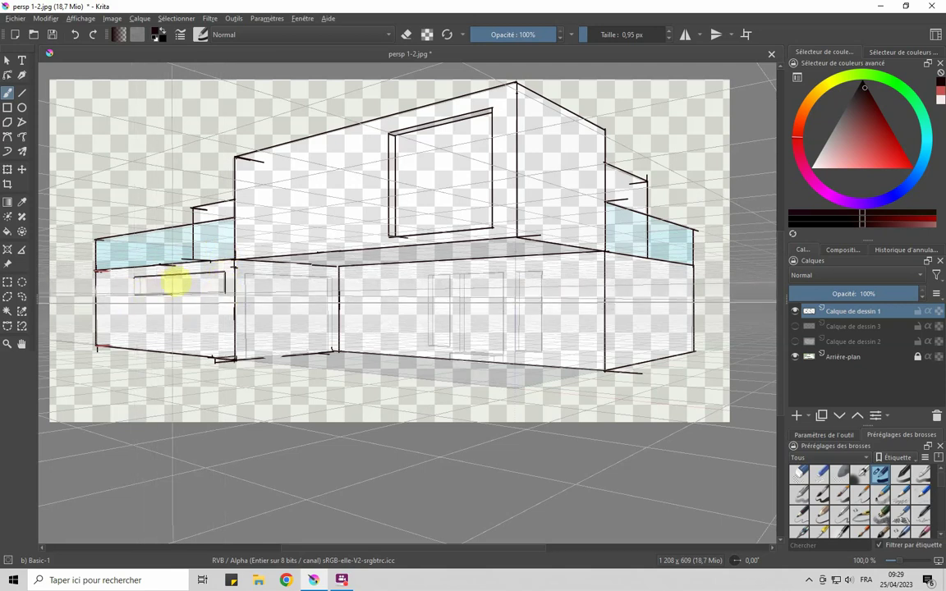
Step: Finish the lower-left strip window and ink the doorway's corner and top edge, undoing a bad stroke
mouse_move(223, 267)
mouse_down()
mouse_move(131, 281)
mouse_move(223, 277)
mouse_up()
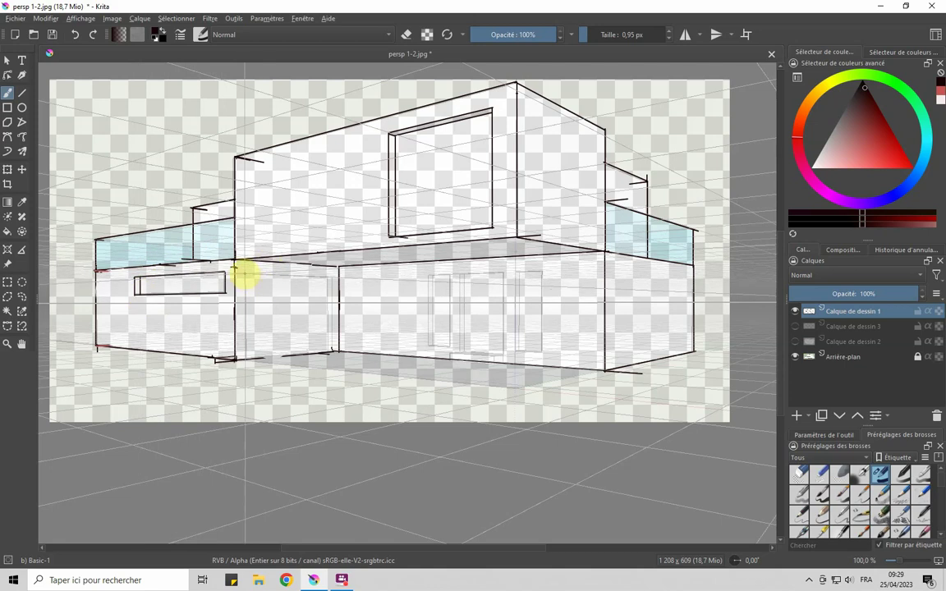
mouse_move(245, 282)
mouse_down()
mouse_move(258, 355)
mouse_move(242, 279)
mouse_up()
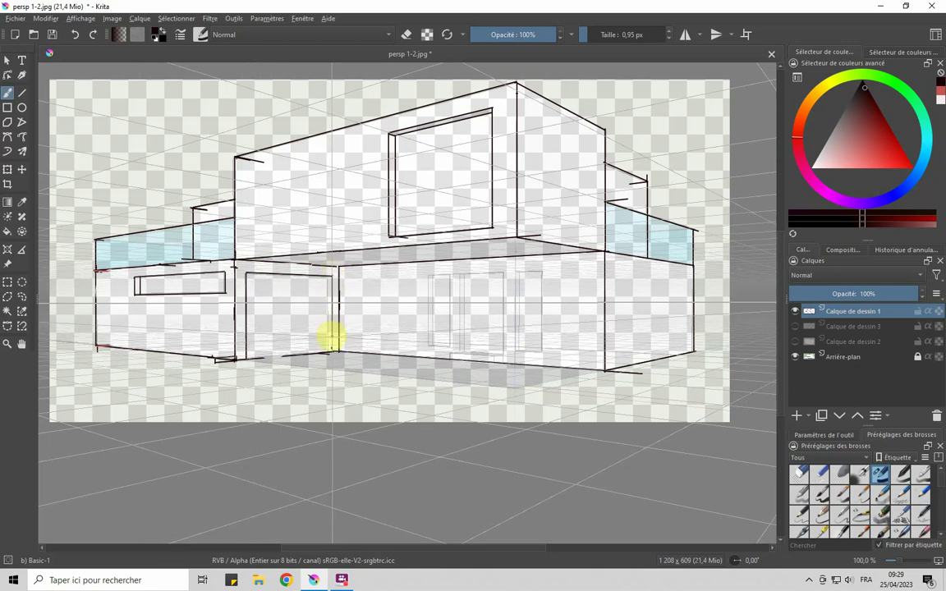
drag(331, 348, 331, 275)
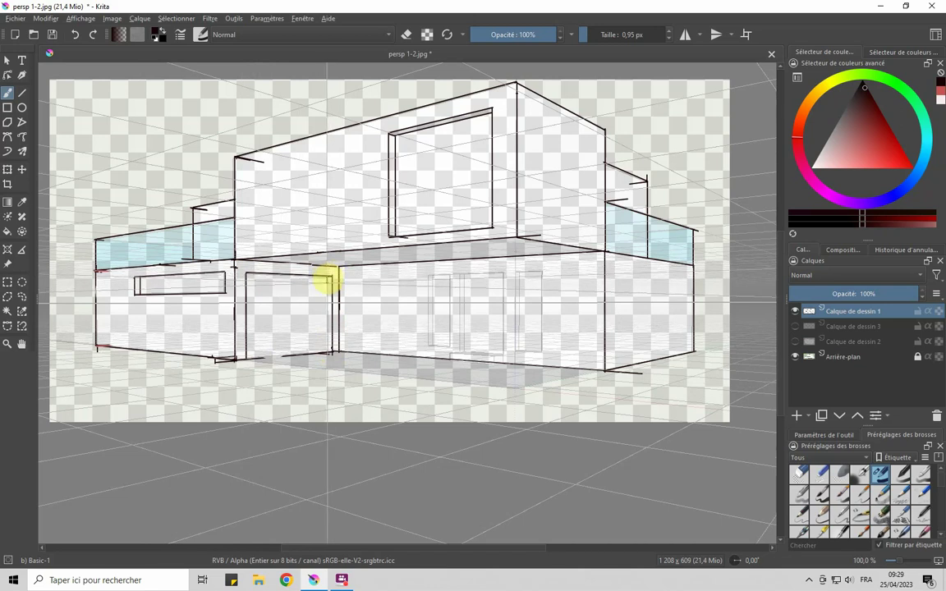
drag(322, 344, 327, 292)
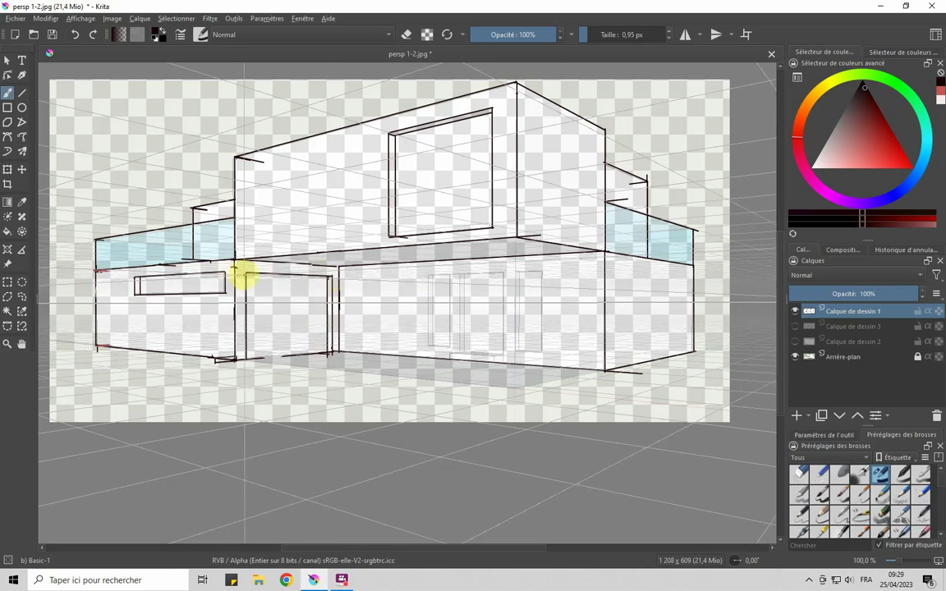
key(ctrl+z)
drag(246, 278, 326, 281)
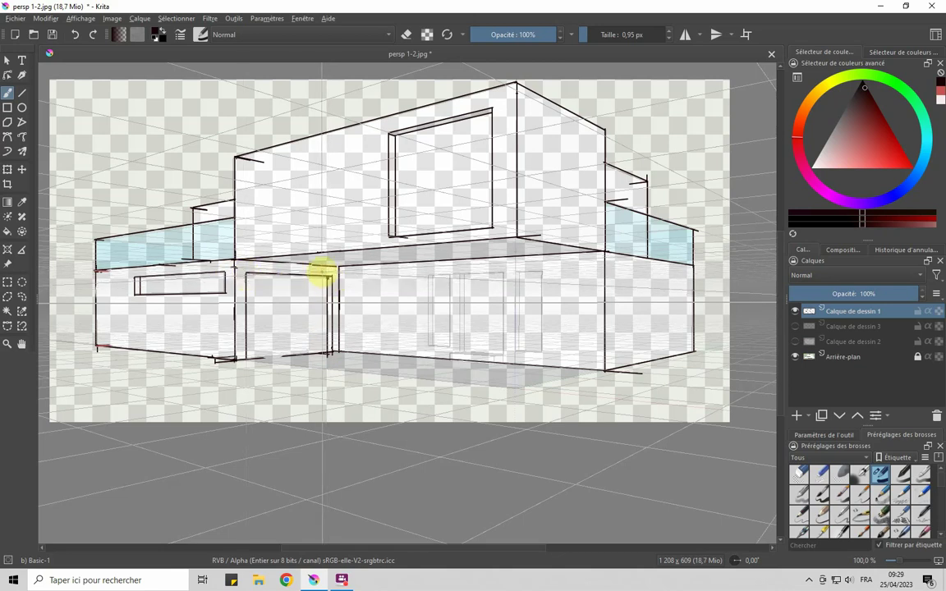
Step: Zoom in, extend the doorway's top edge along the perspective, and ink the narrow door's frame
scroll(322, 273, up, 2)
scroll(314, 294, up, 1)
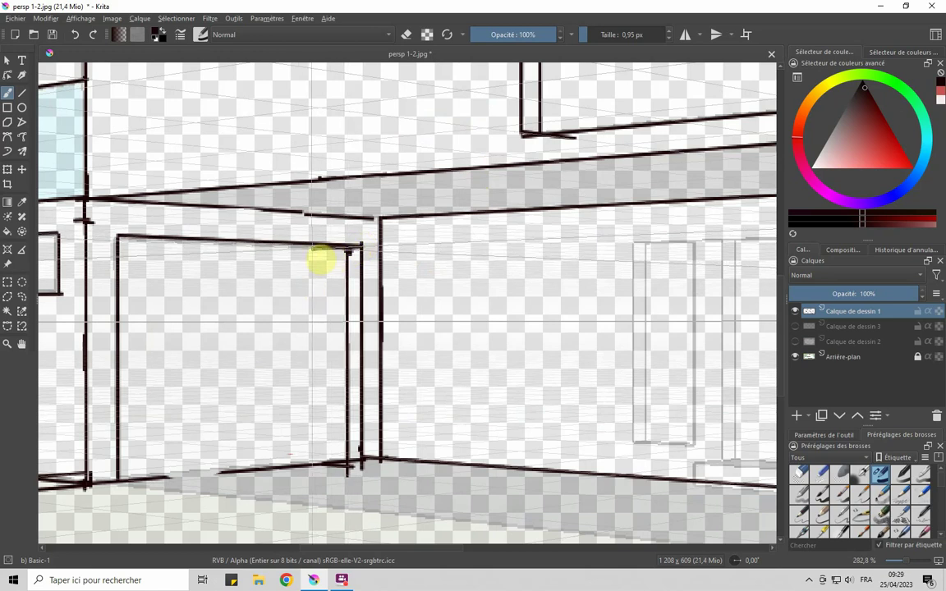
drag(285, 250, 336, 248)
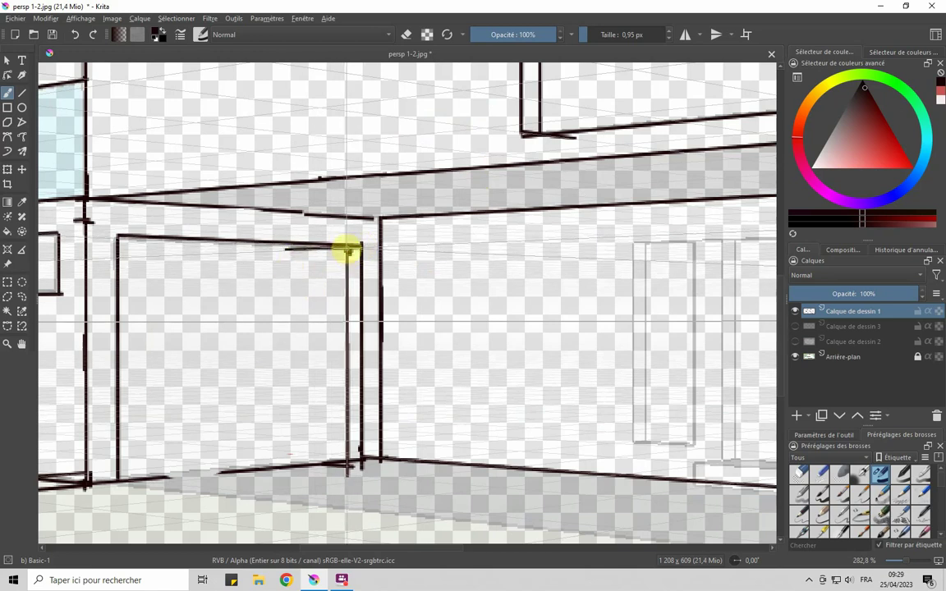
drag(337, 246, 125, 217)
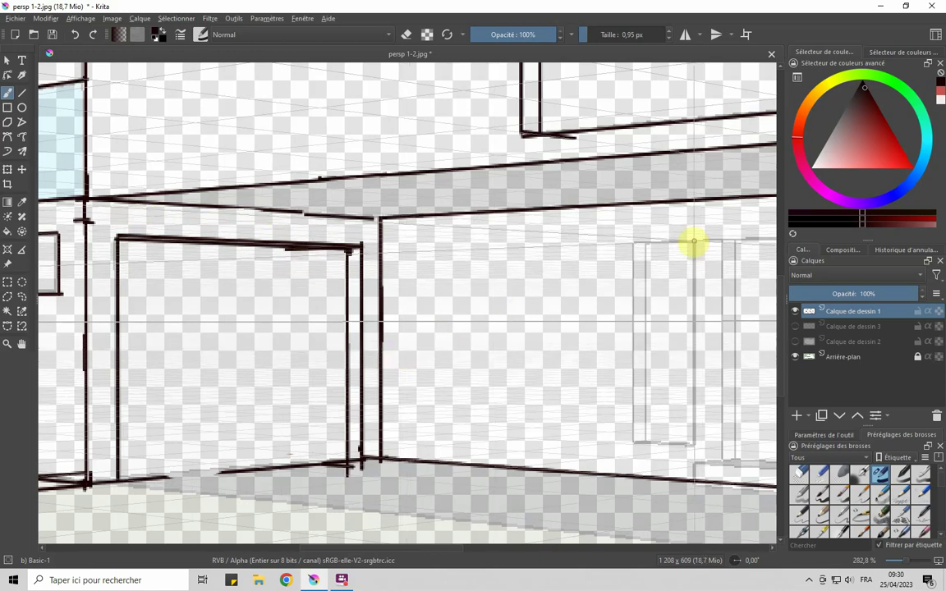
mouse_move(693, 245)
mouse_down()
mouse_move(683, 441)
mouse_move(633, 439)
mouse_up()
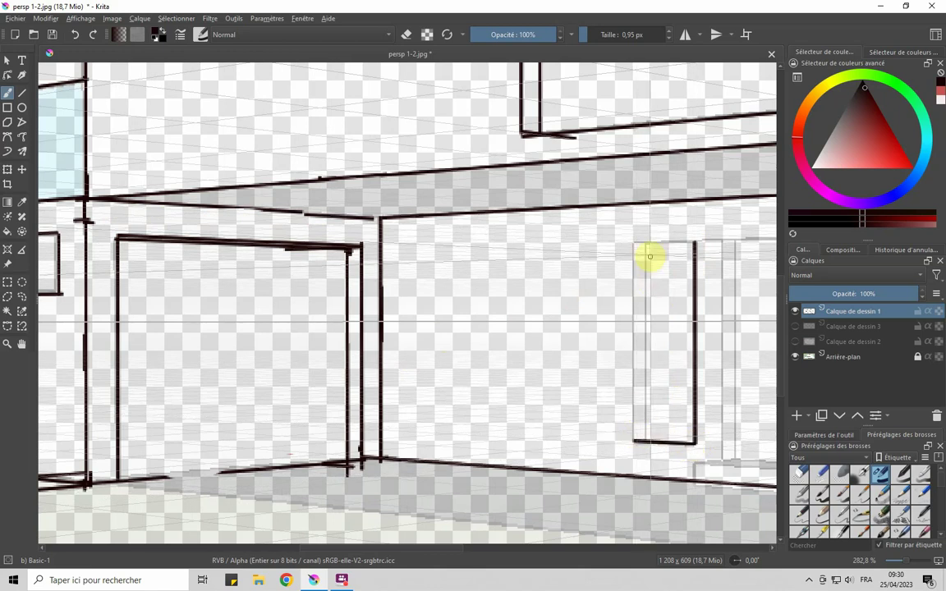
mouse_move(633, 243)
mouse_down()
mouse_move(624, 428)
mouse_move(644, 247)
mouse_move(686, 249)
mouse_move(646, 244)
mouse_move(644, 441)
mouse_up()
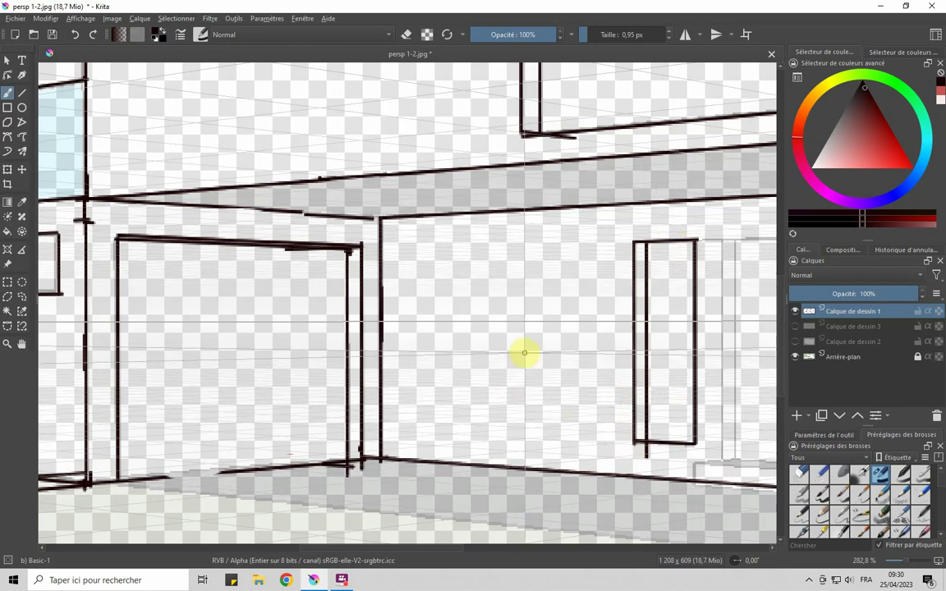
drag(629, 331, 337, 326)
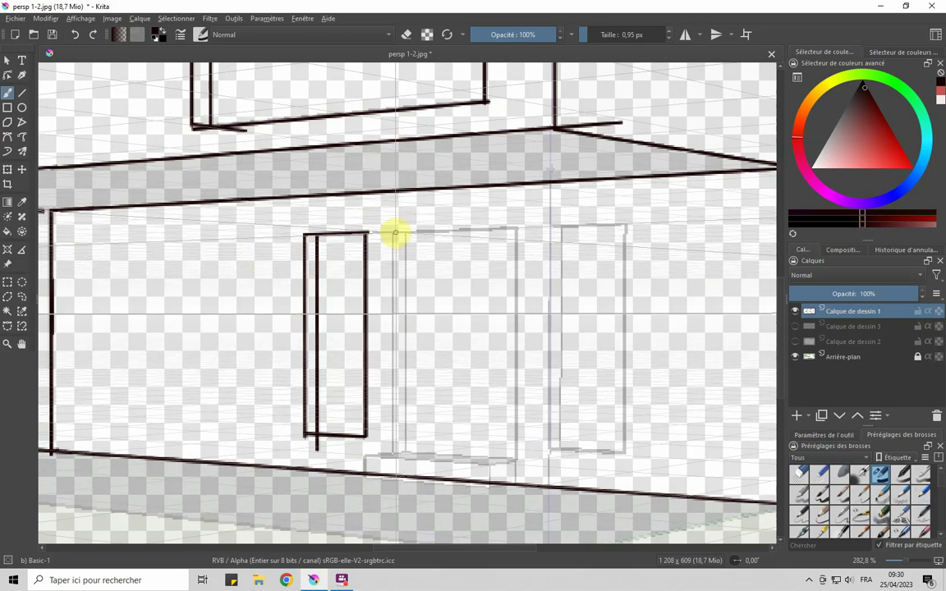
Step: Ink the tall front door's top, sides and inner frame, plus the bench top and leg below
drag(394, 232, 514, 219)
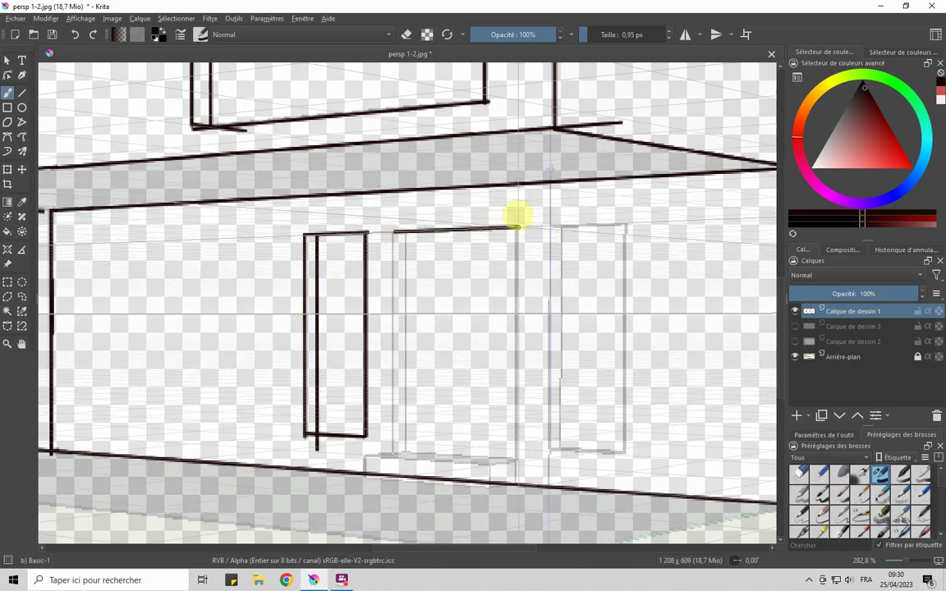
drag(514, 220, 484, 460)
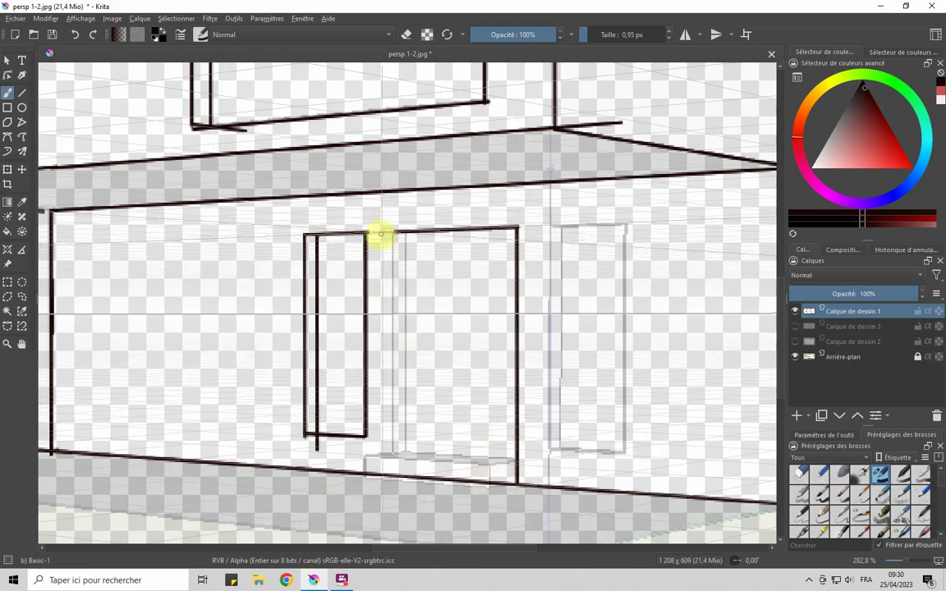
drag(394, 232, 369, 443)
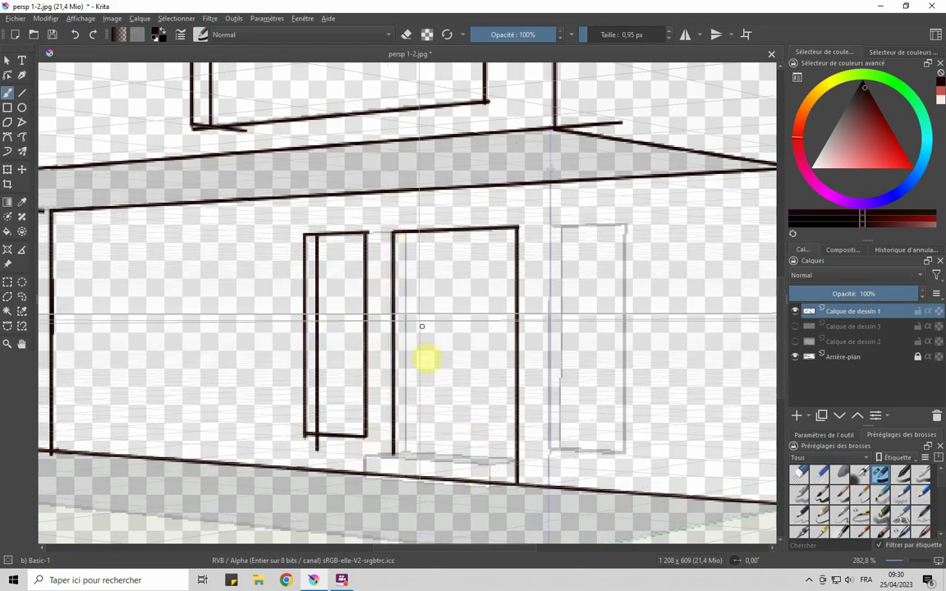
drag(401, 237, 372, 441)
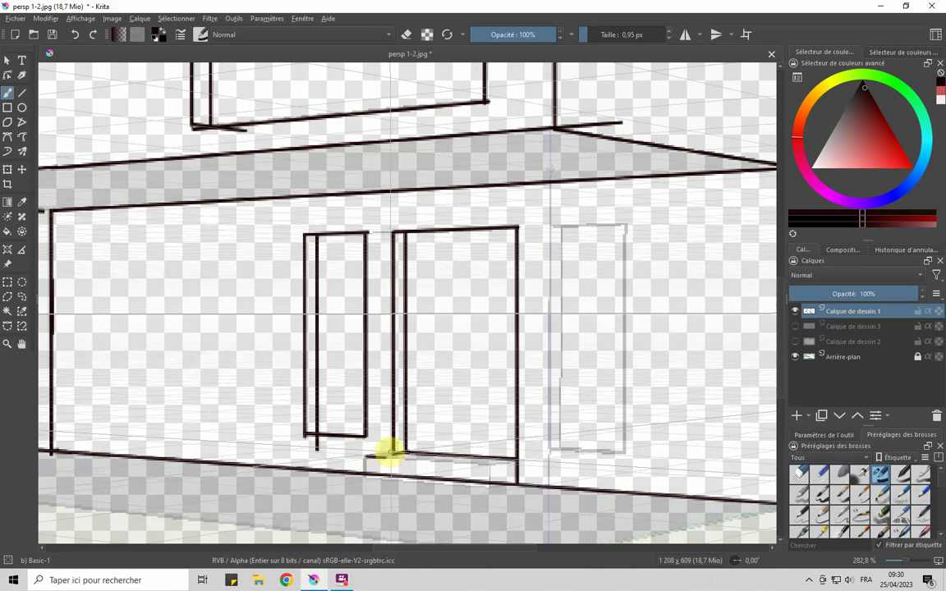
drag(367, 460, 401, 451)
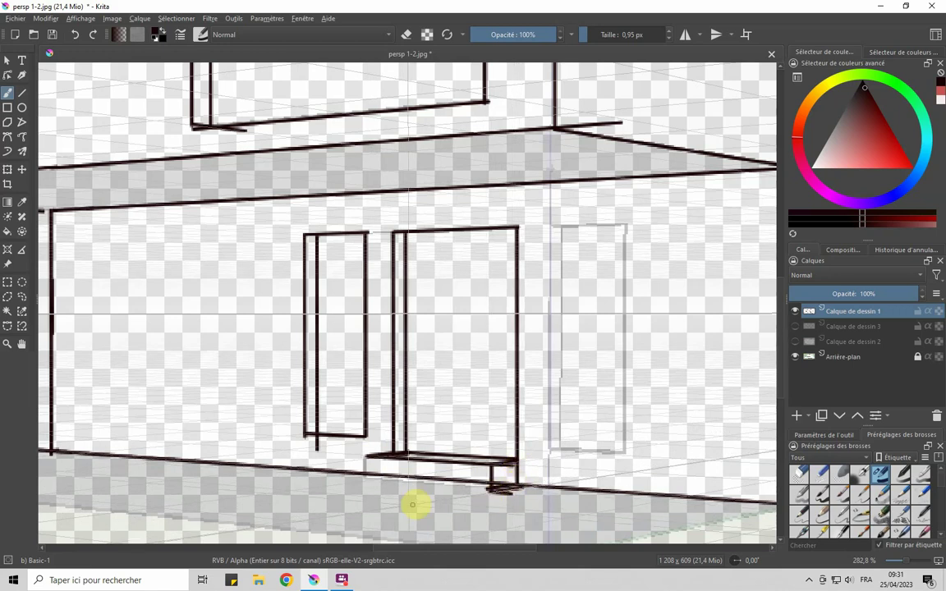
click(365, 482)
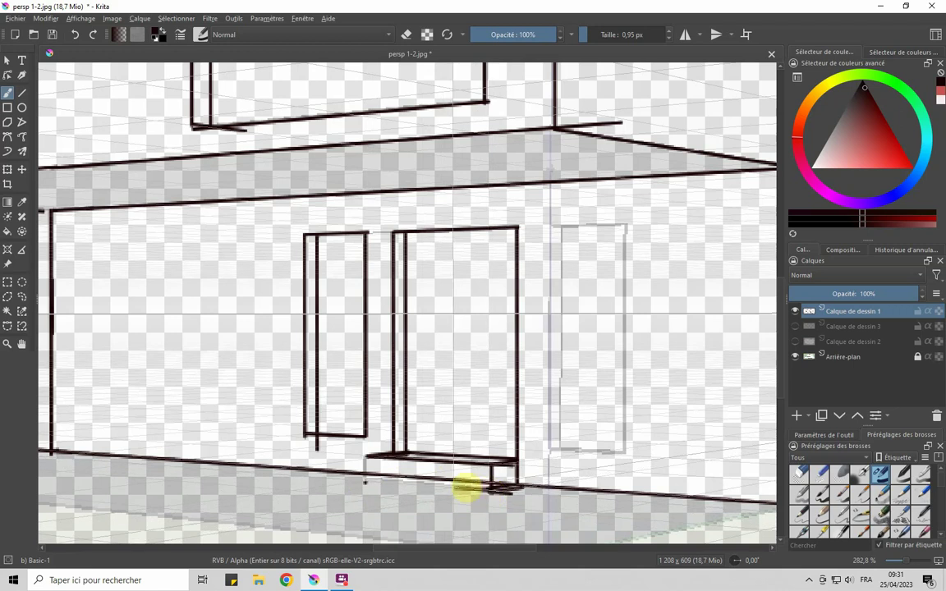
drag(367, 479, 367, 470)
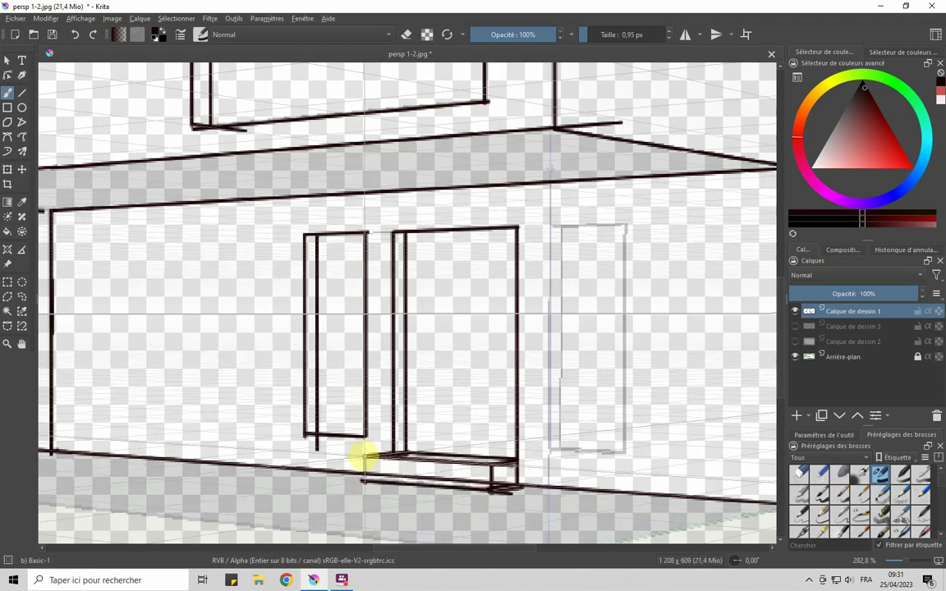
Step: Undo the bench leg stroke and ink the third tall door's bottom, right, top and left edges
key(ctrl+z)
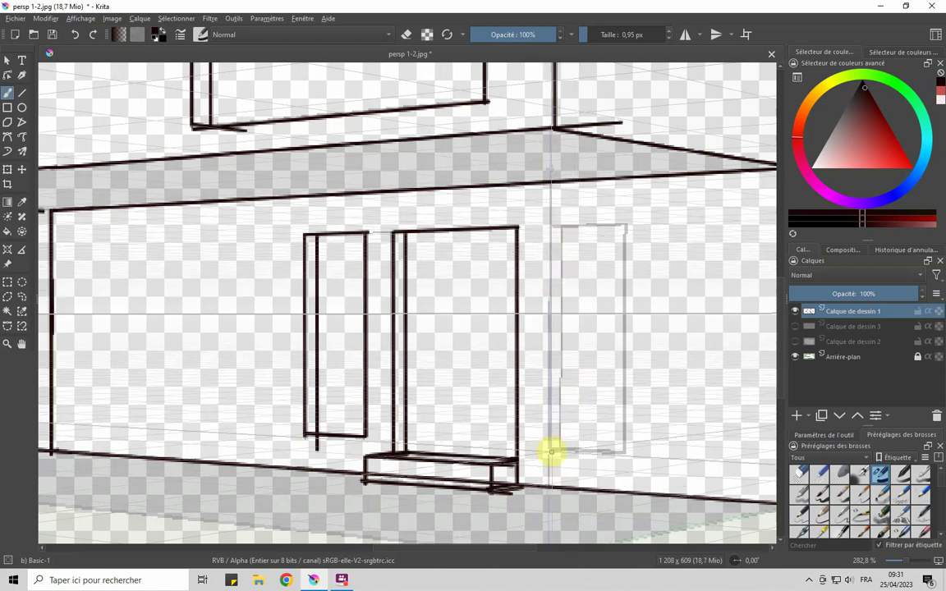
drag(550, 450, 593, 448)
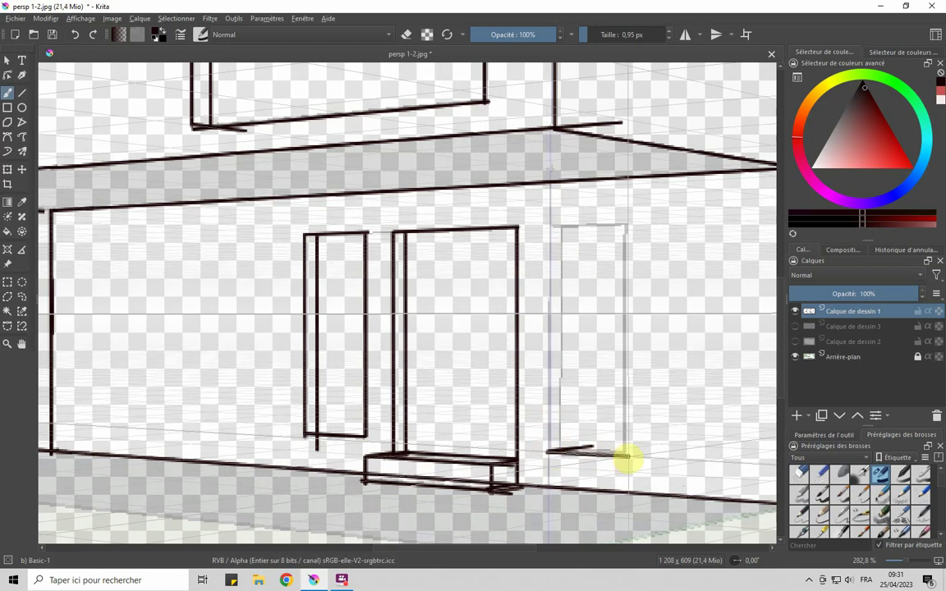
drag(624, 453, 625, 231)
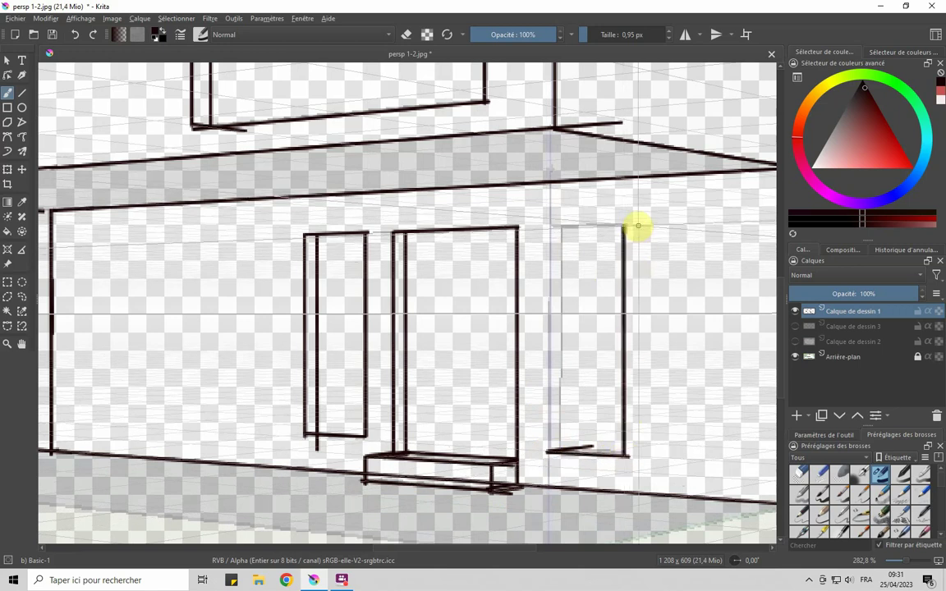
drag(624, 226, 555, 227)
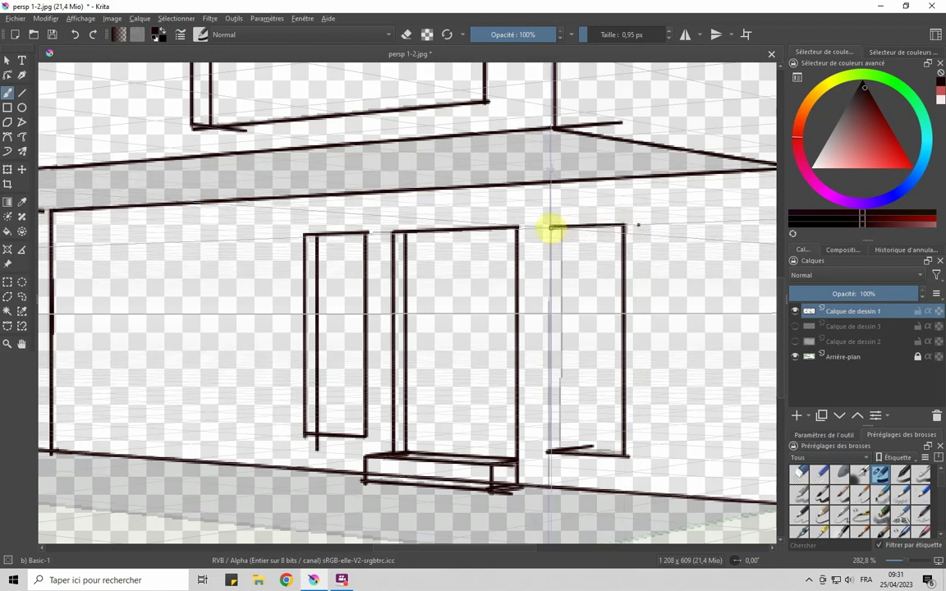
drag(550, 228, 548, 450)
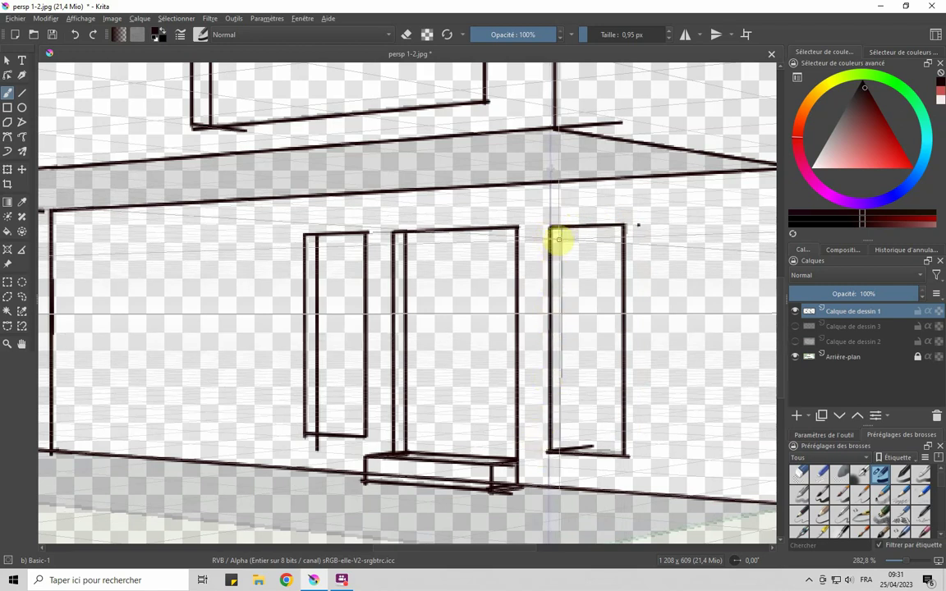
Step: Double the door's left edge, extend its bottom line, and close the narrow door's base
drag(562, 231, 563, 450)
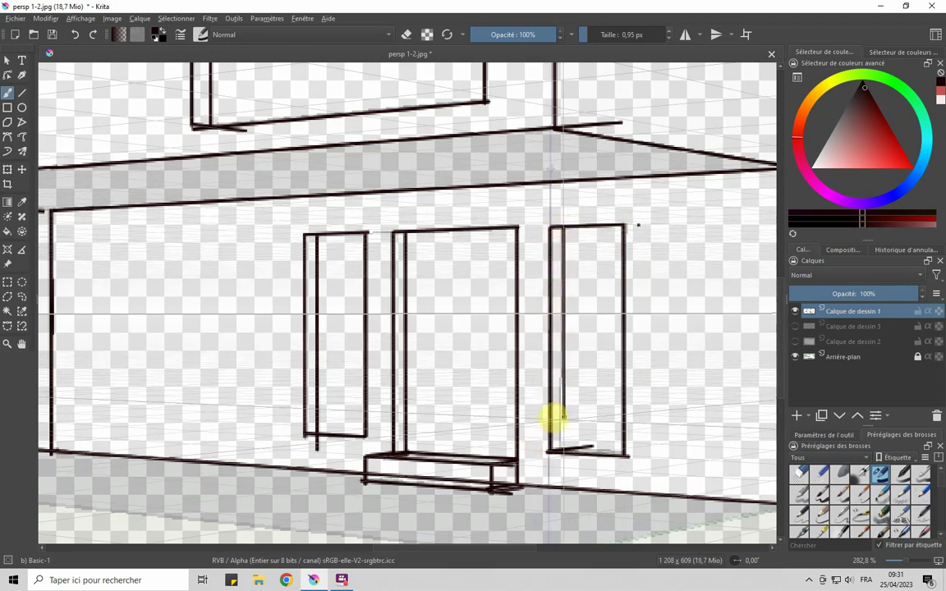
drag(547, 449, 566, 450)
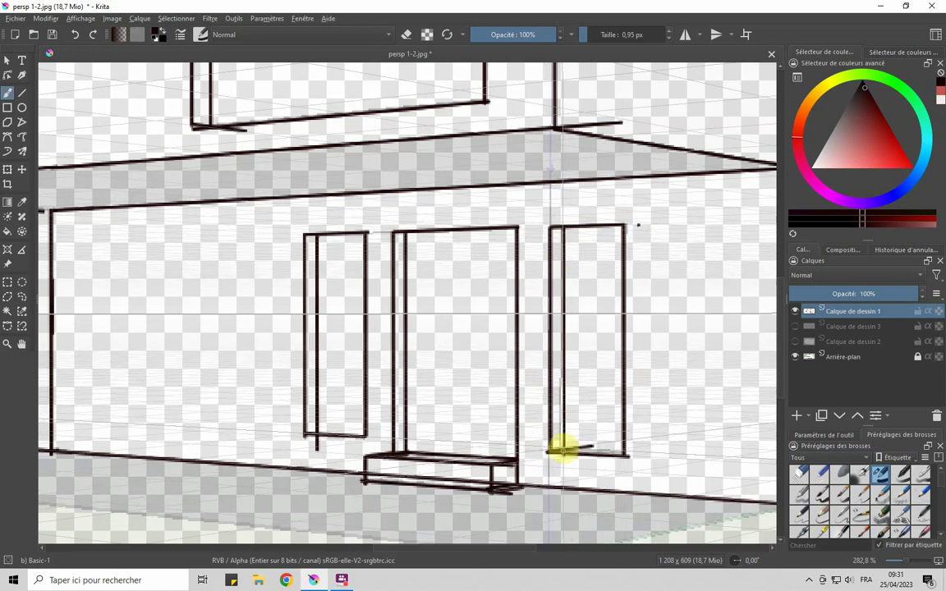
drag(562, 448, 590, 454)
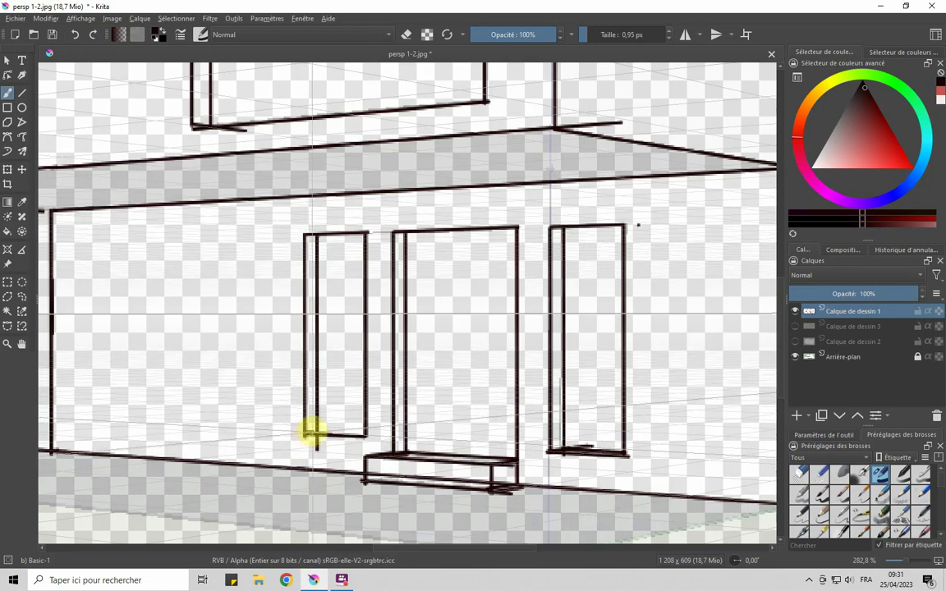
drag(317, 435, 367, 423)
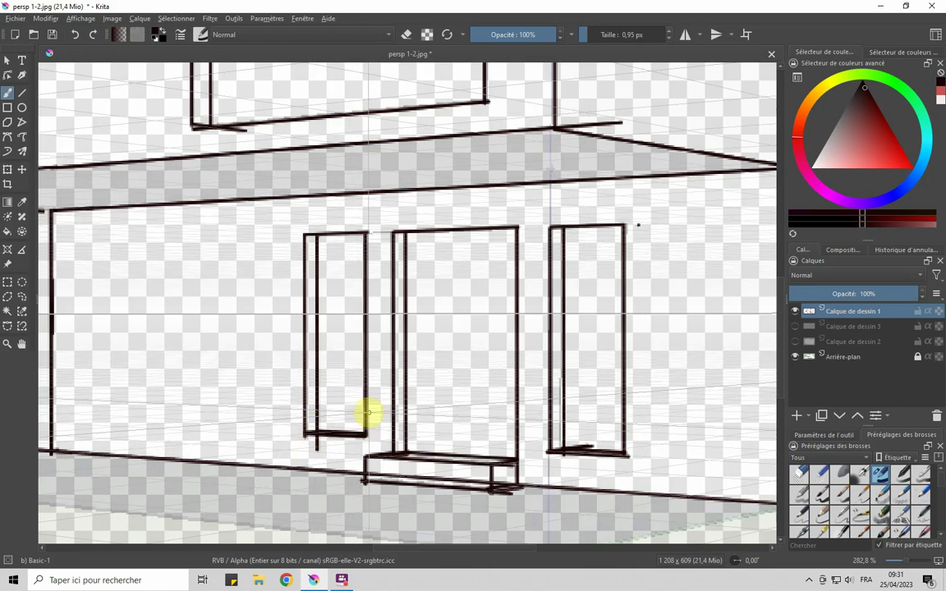
Step: Hide the Arrière-plan render and perspective grid, showing Calque de dessin 2's pink background
key(1)
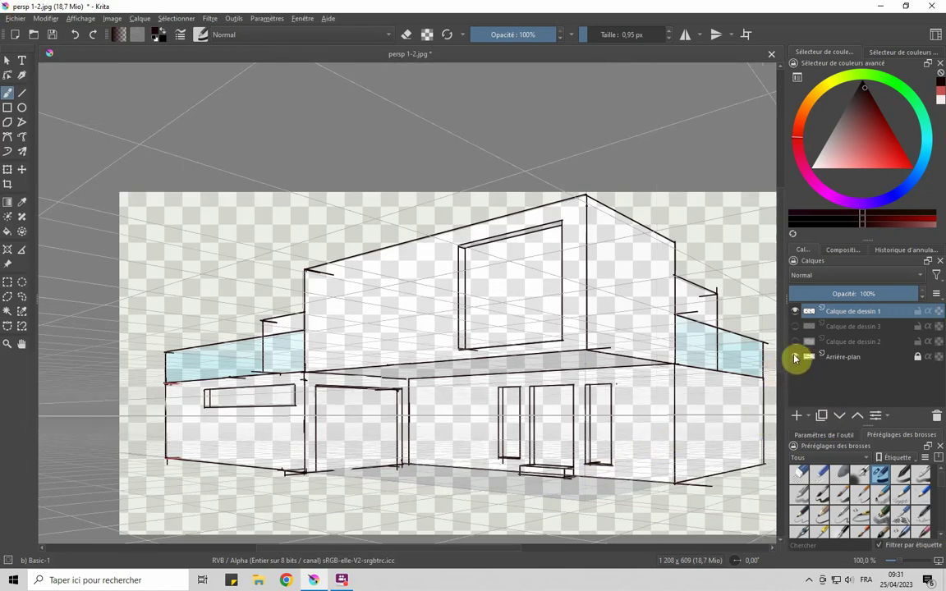
click(796, 356)
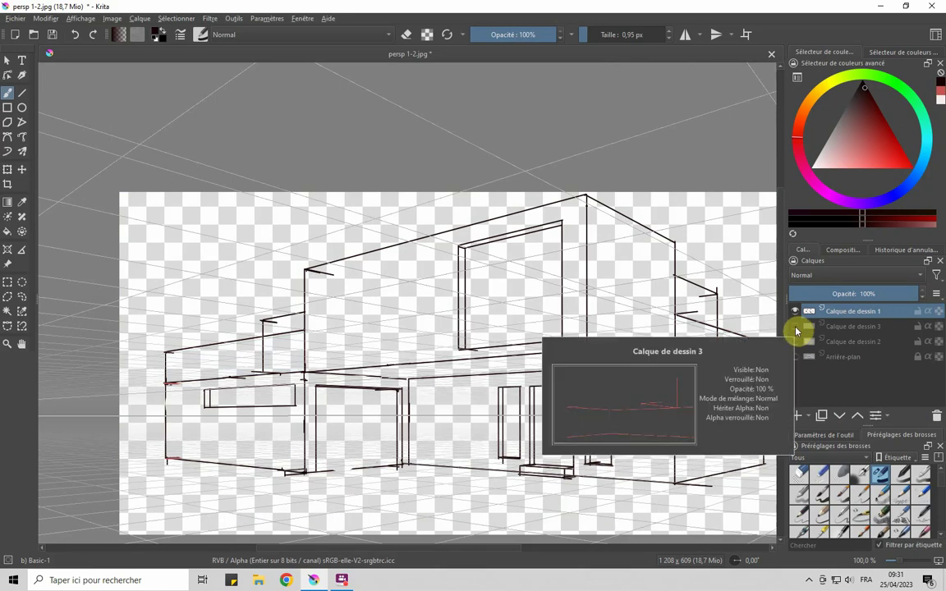
click(795, 341)
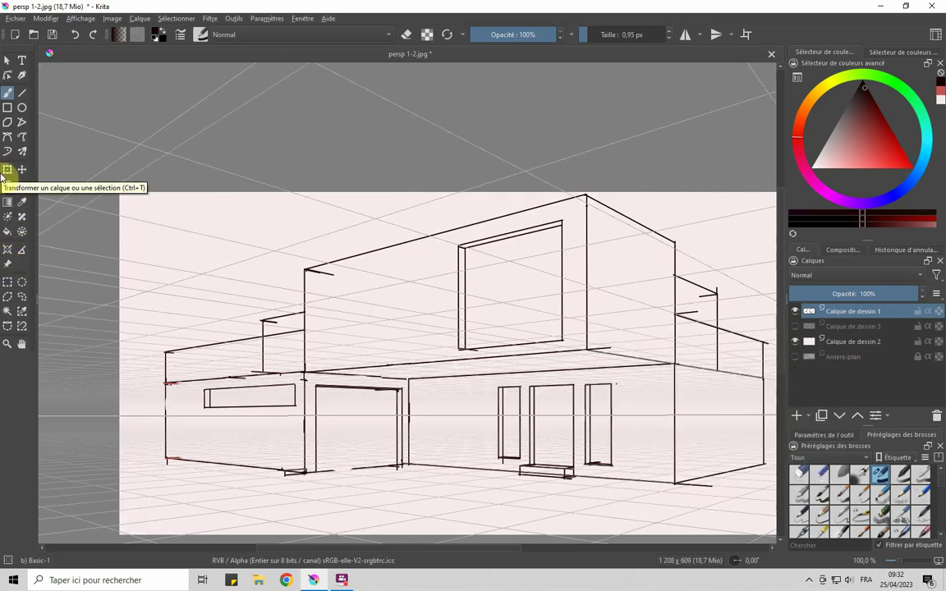
click(7, 248)
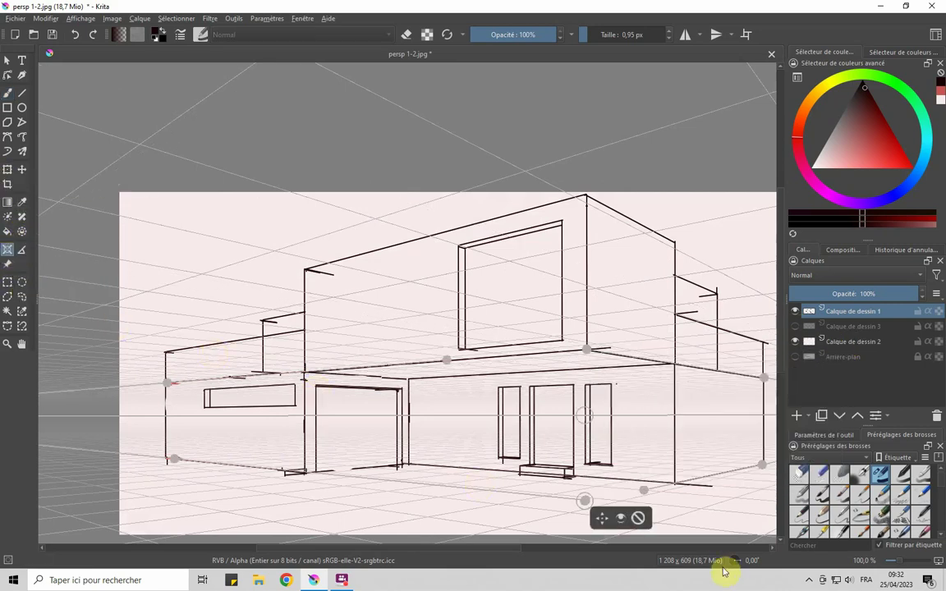
click(620, 519)
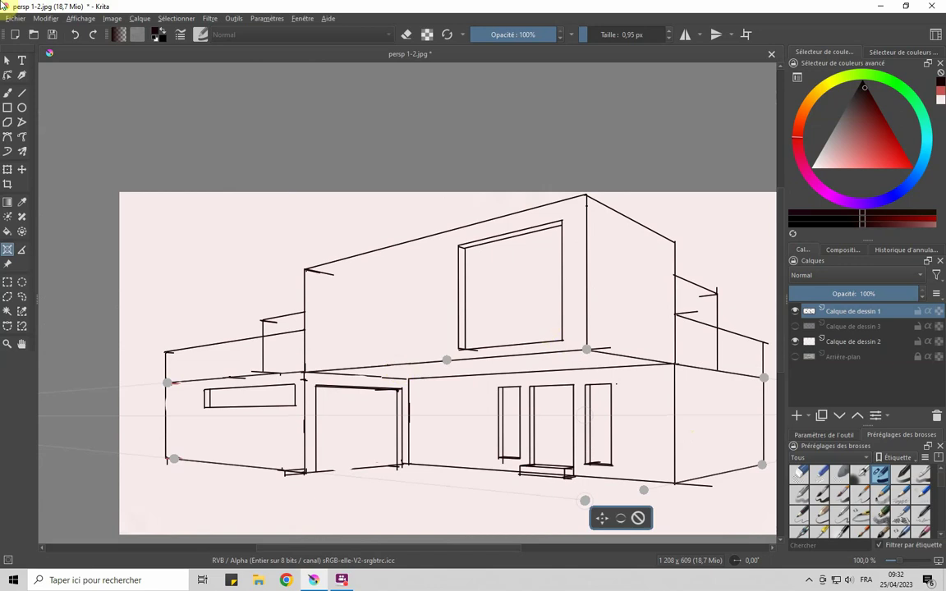
click(14, 20)
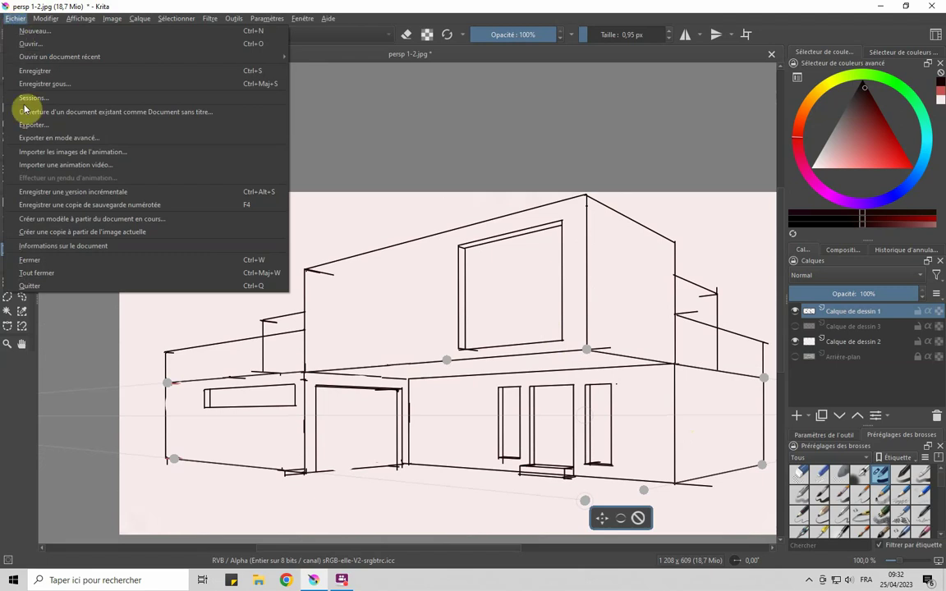
click(25, 71)
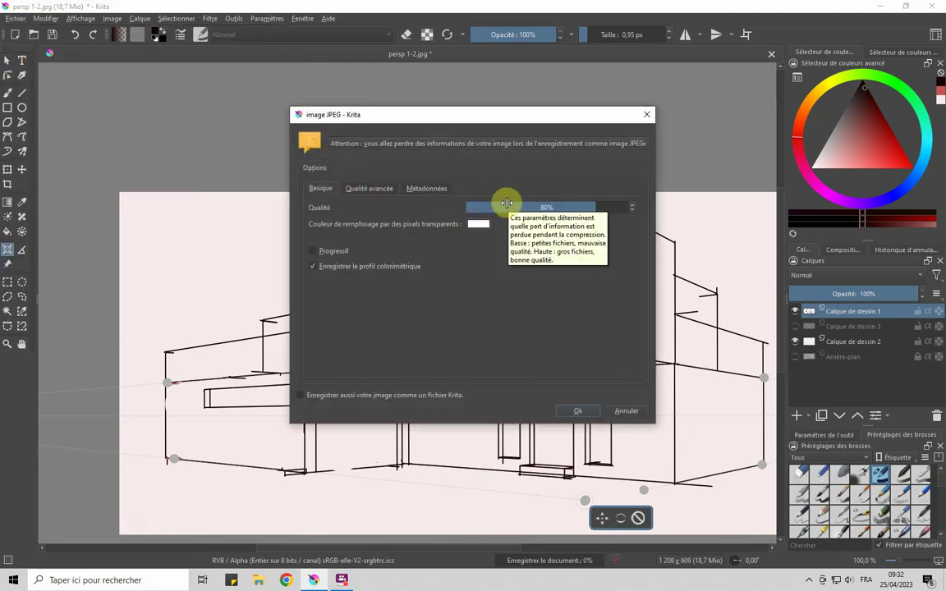
Step: Drop the JPEG save and save as Krita document persp 1-3.kra in krita 1
click(624, 412)
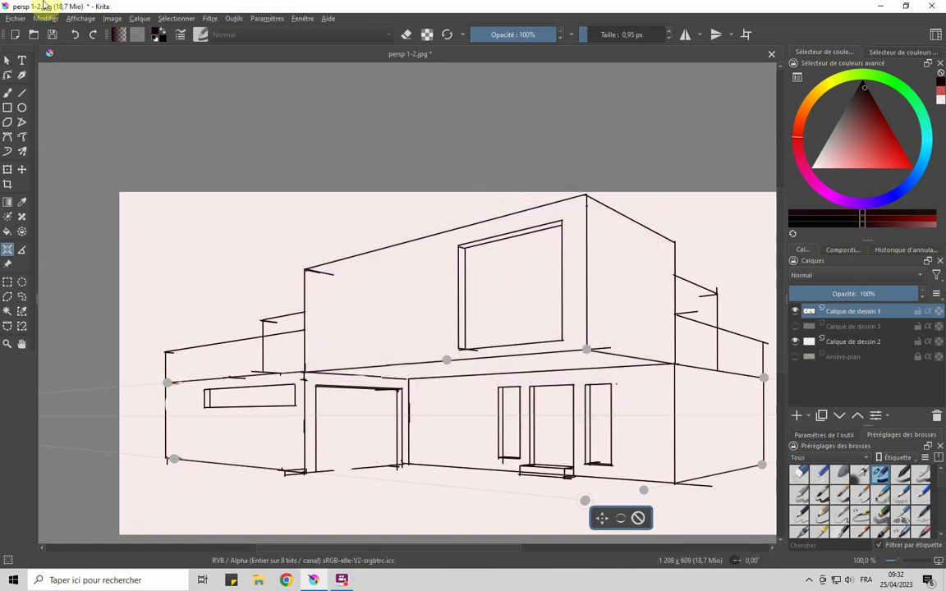
click(12, 22)
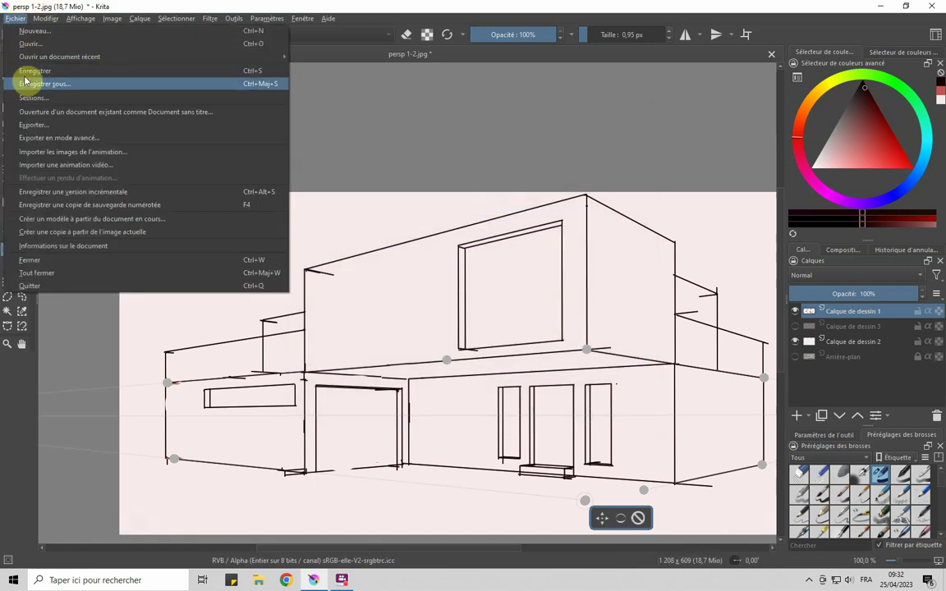
click(25, 83)
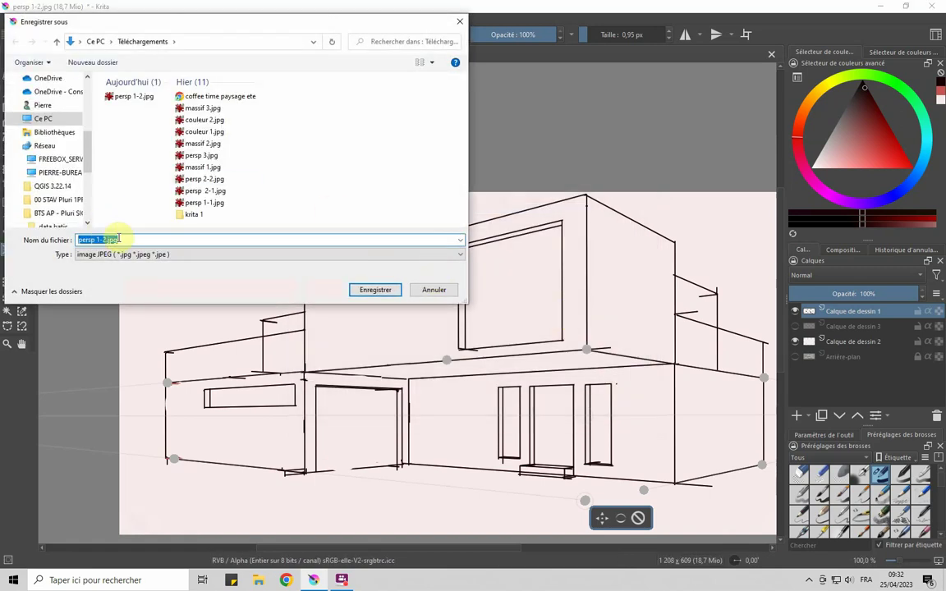
click(117, 255)
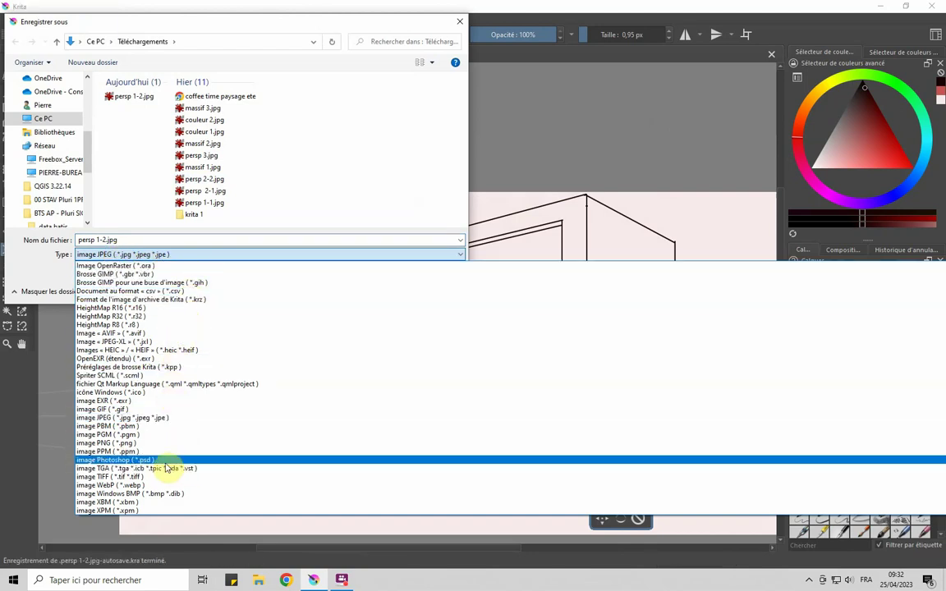
scroll(167, 468, up, 1)
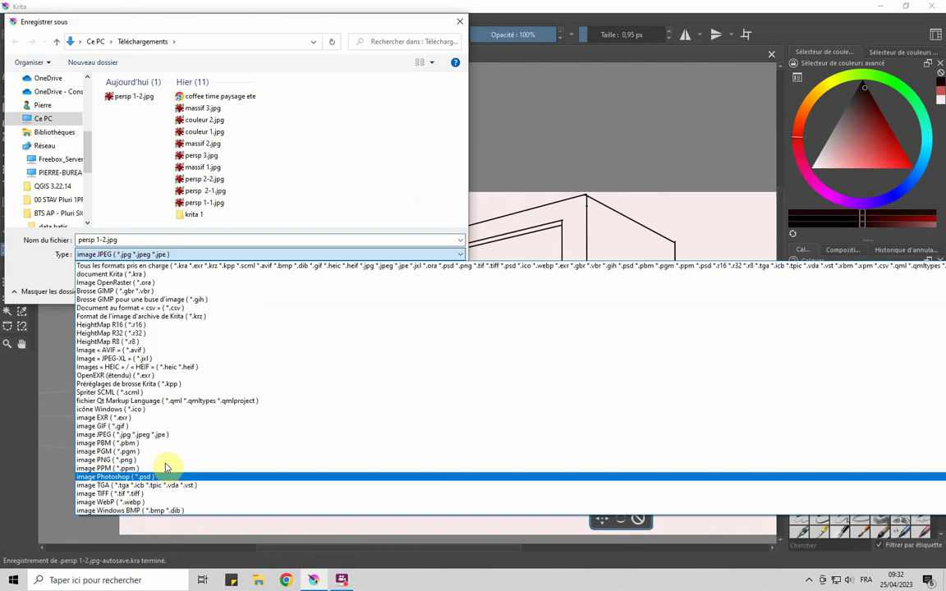
click(116, 276)
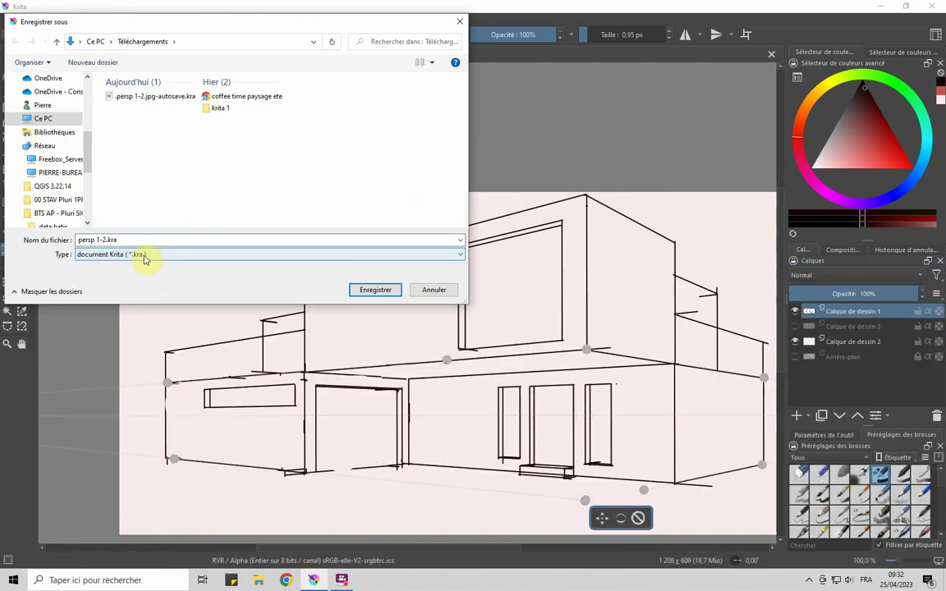
double_click(215, 107)
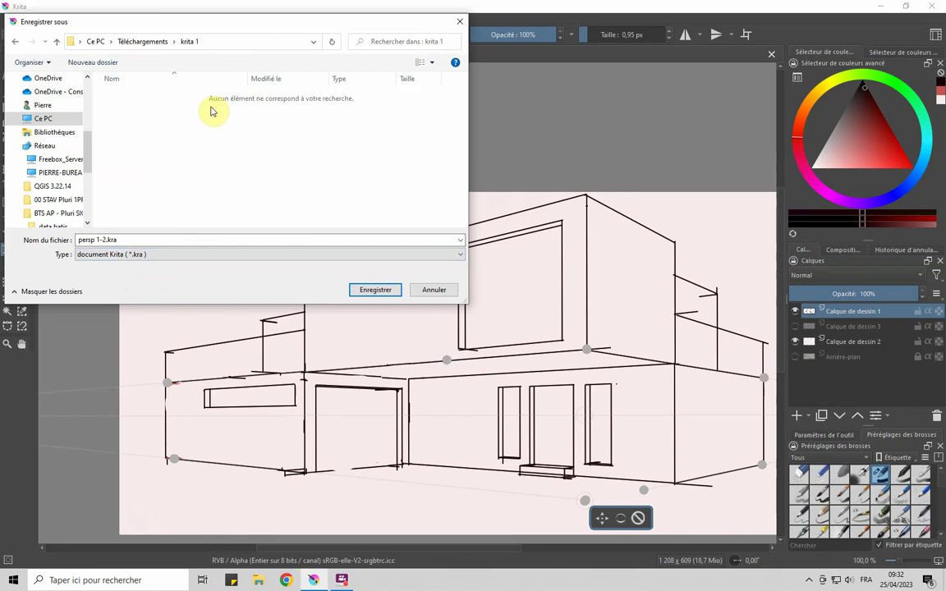
triple_click(105, 239)
text(3)
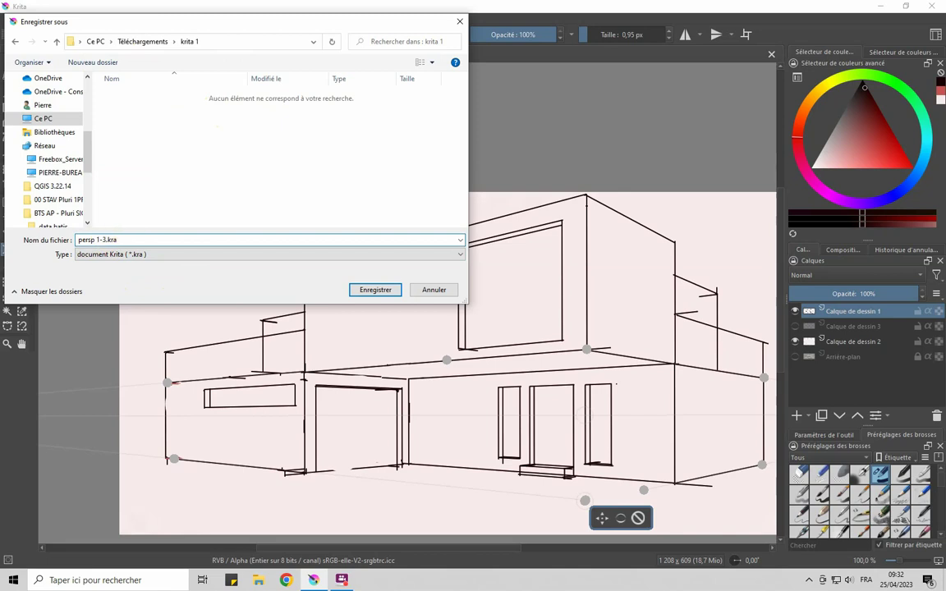
click(380, 294)
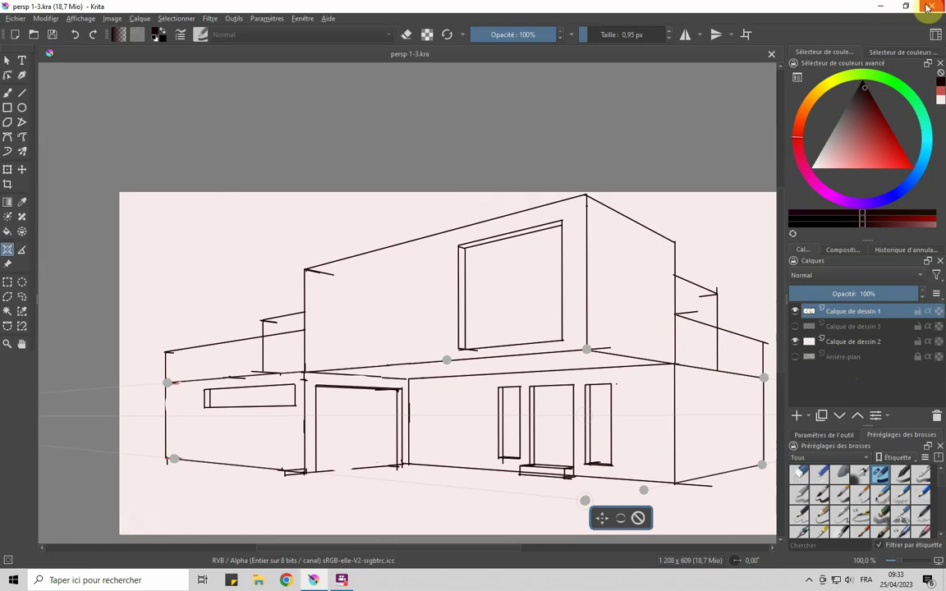
Step: Export the drawing as JPEG image persp 1-3.jpg, accepting 80% quality
click(15, 19)
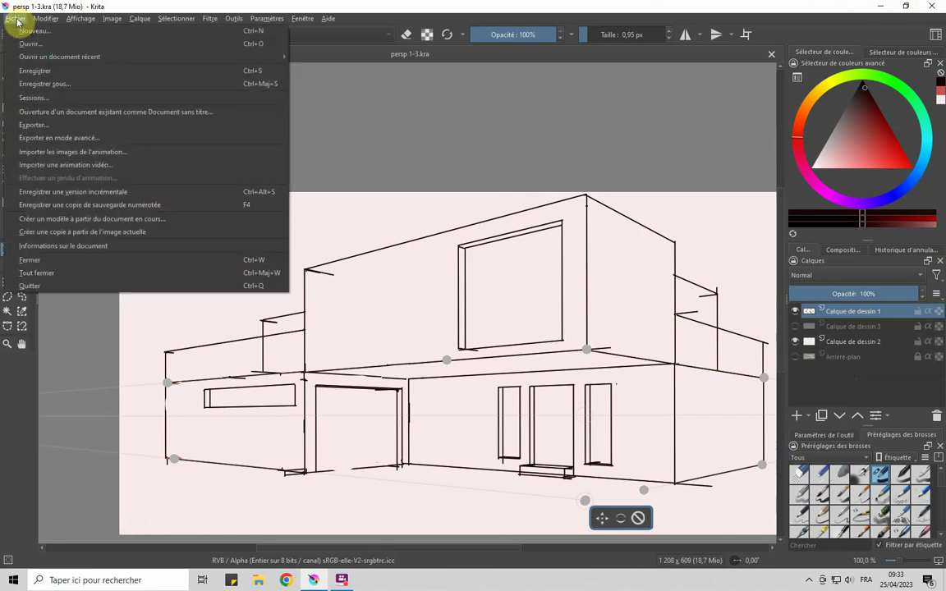
click(33, 125)
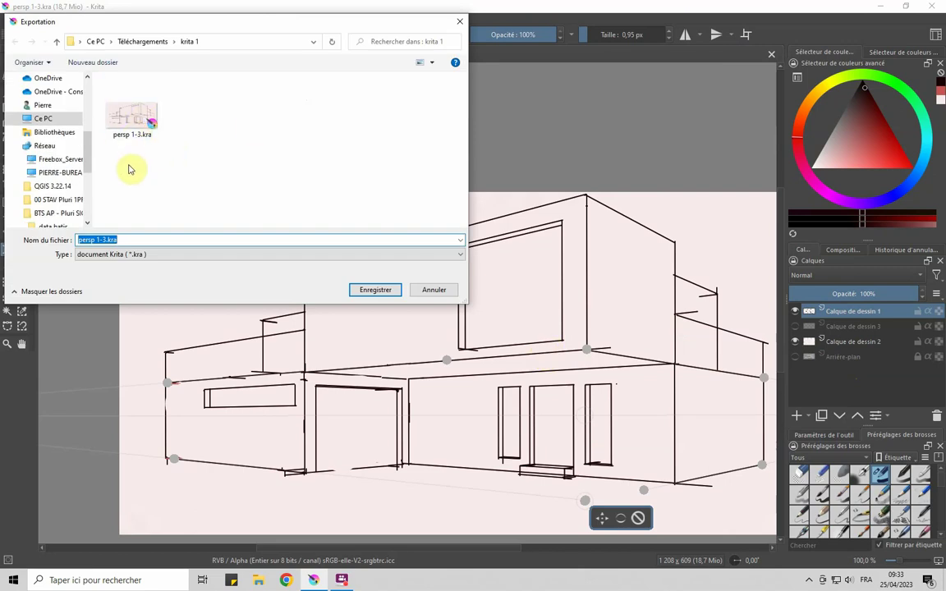
click(133, 256)
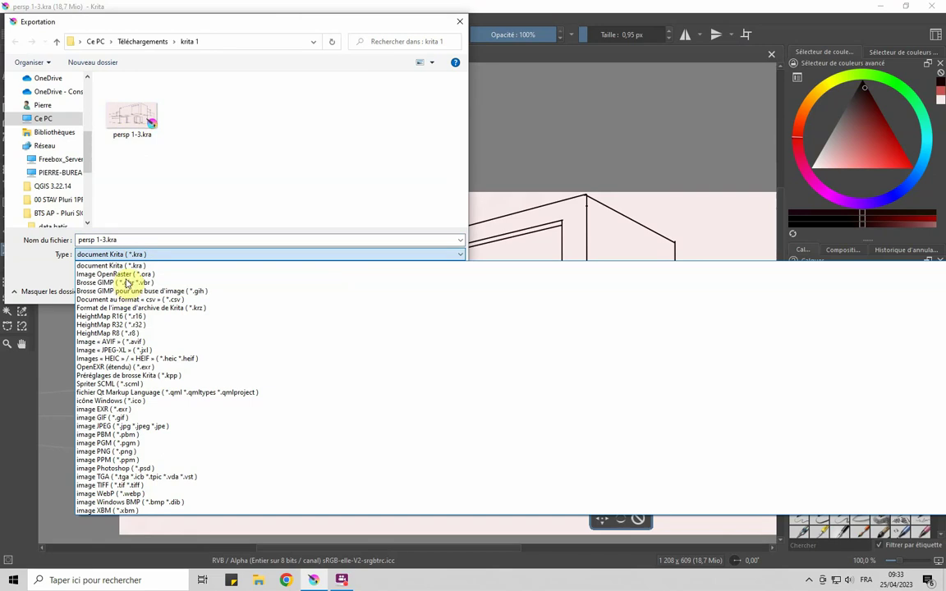
click(122, 427)
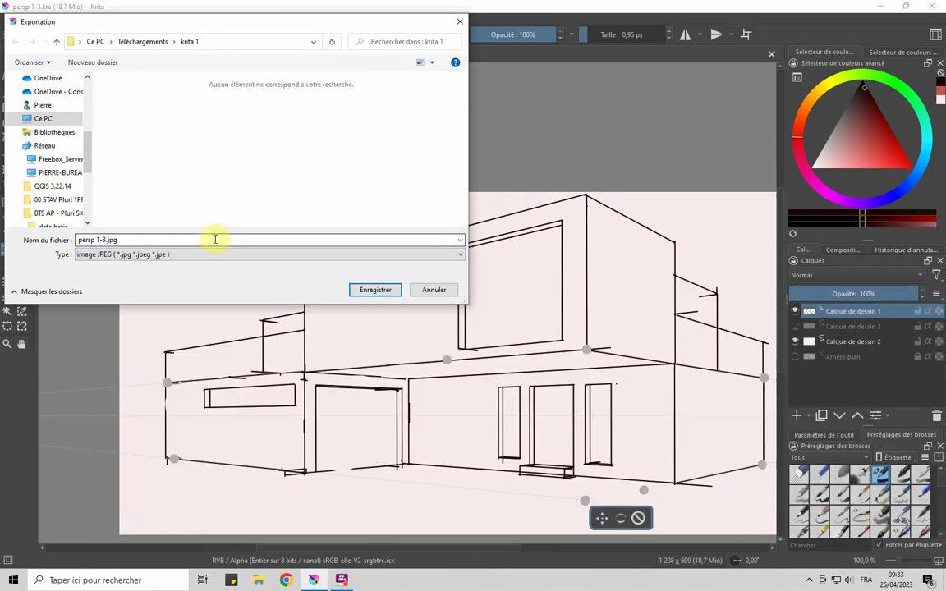
click(375, 291)
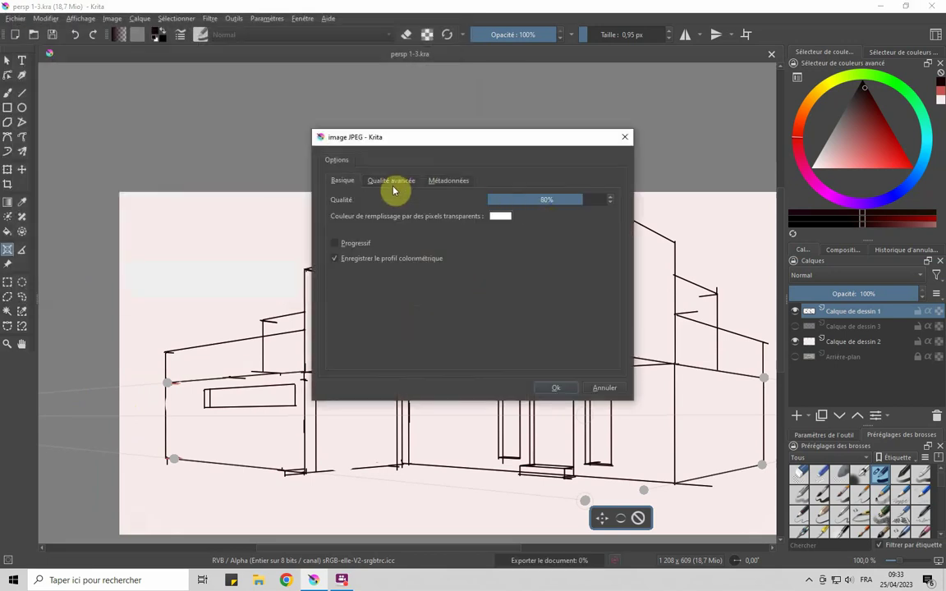
click(557, 387)
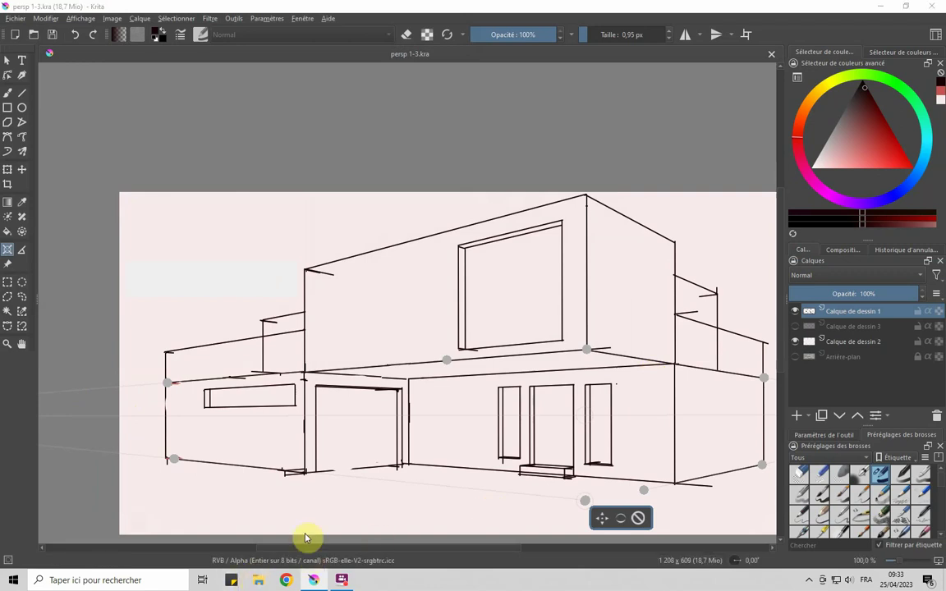
click(258, 580)
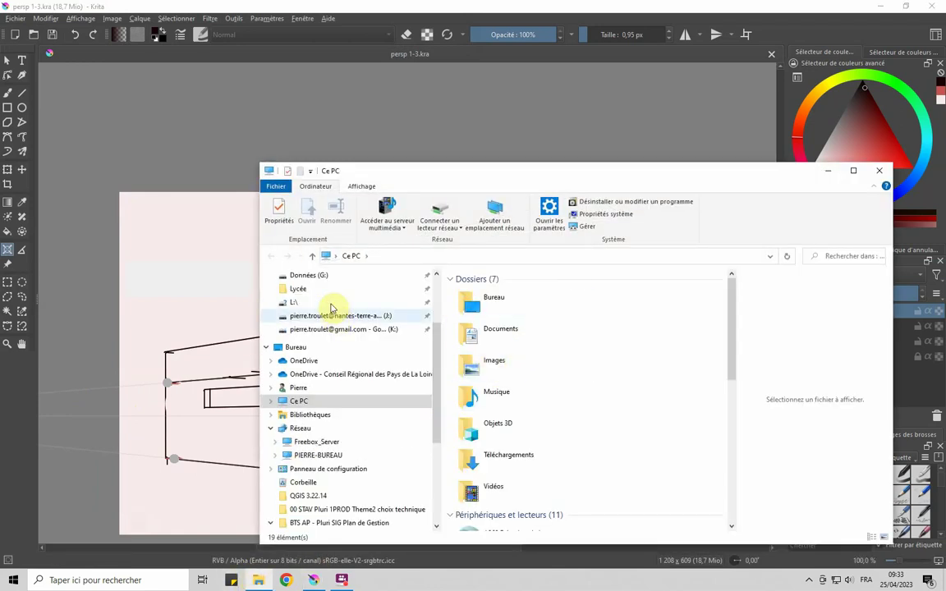
Step: Open Téléchargements > krita 1 and preview persp 1-3.kra and persp 1-3.jpg
scroll(331, 320, up, 2)
click(320, 308)
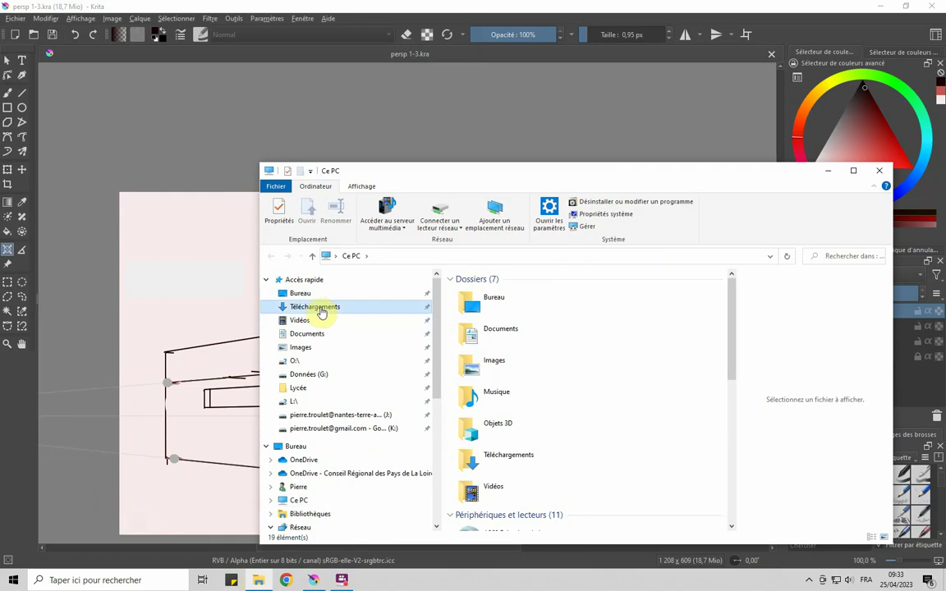
double_click(473, 349)
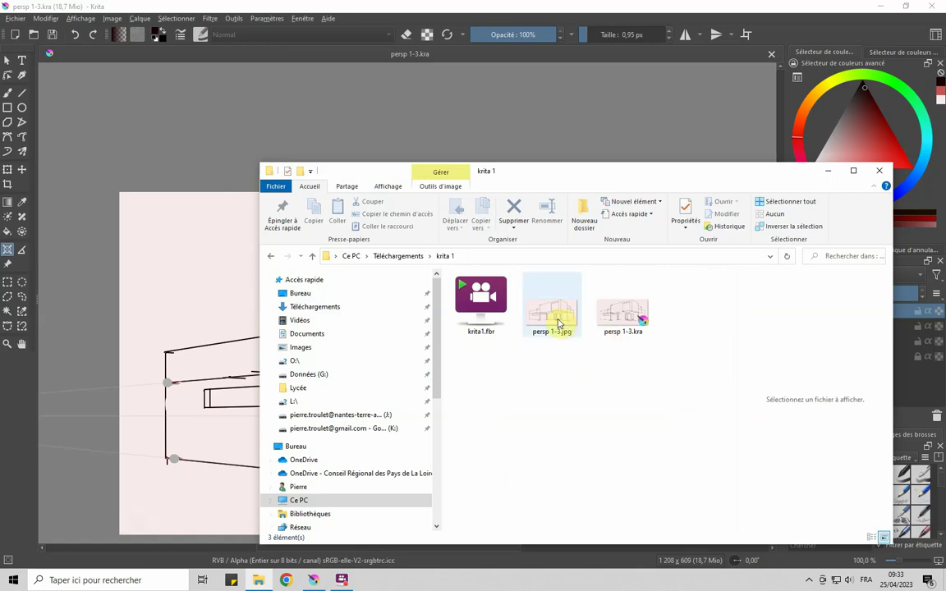
click(608, 332)
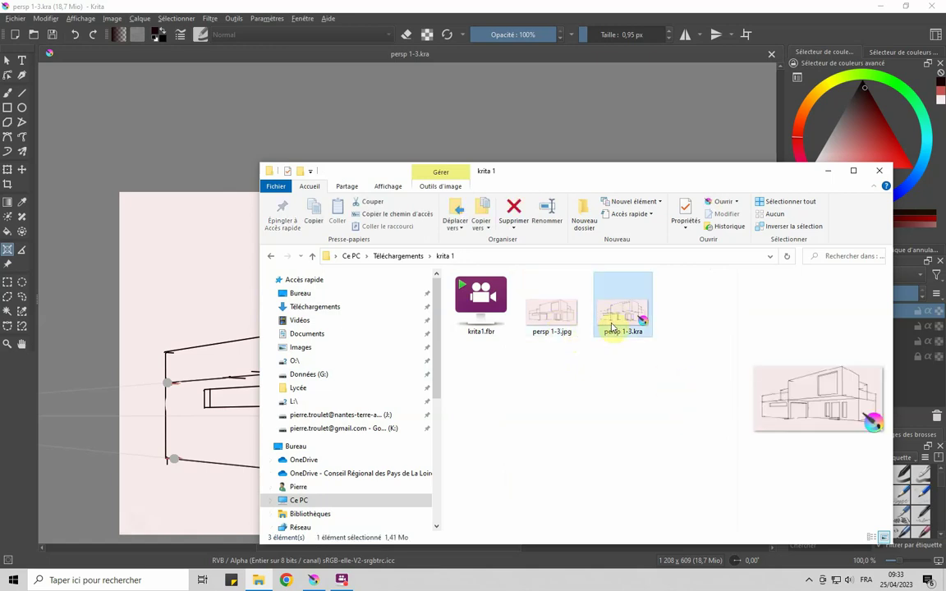
click(552, 329)
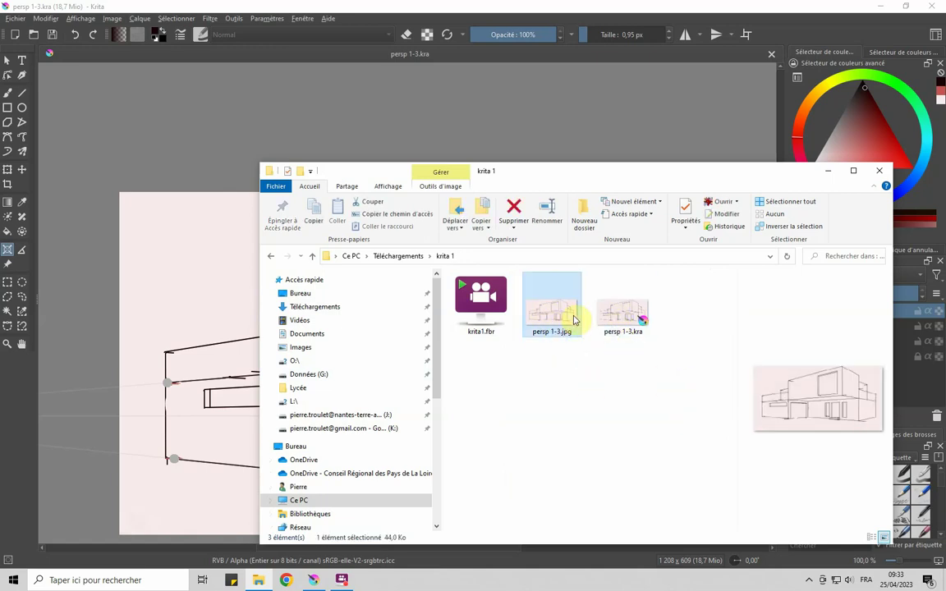